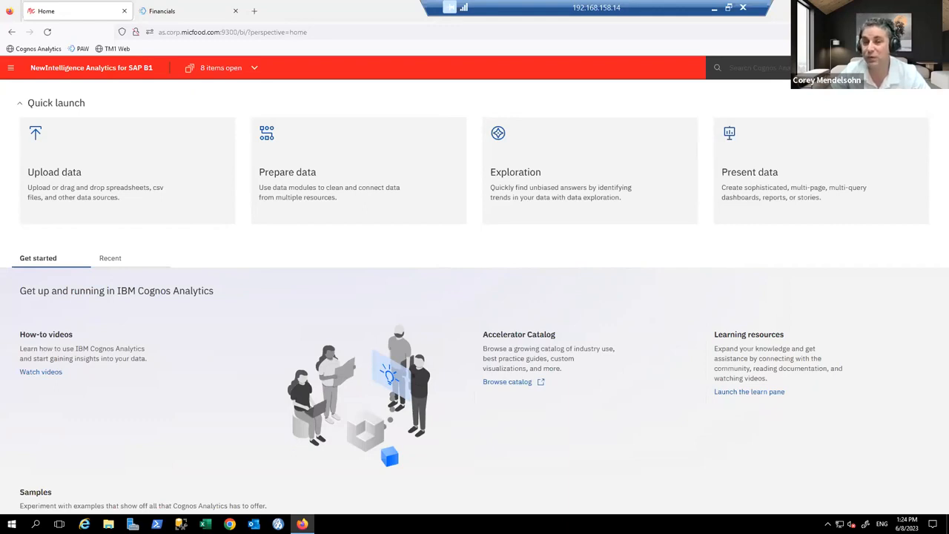
Step: Open the main navigation menu, then close it again
click(10, 68)
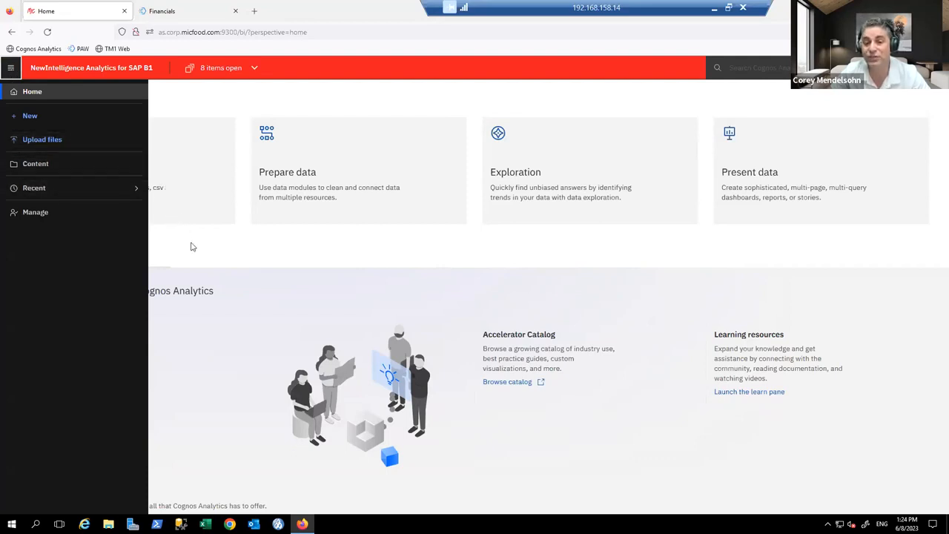
click(190, 247)
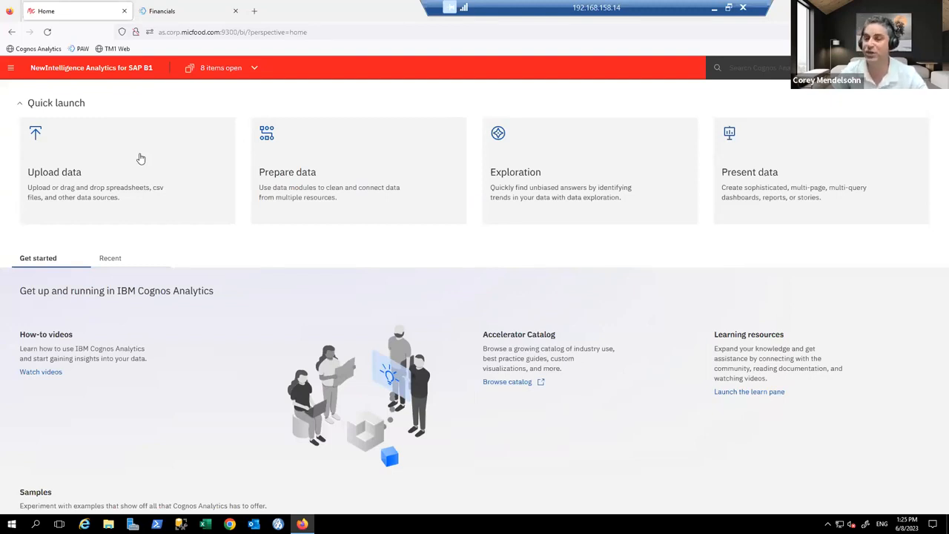
Step: Browse the Team content folders, then show the New menu's content types
click(11, 70)
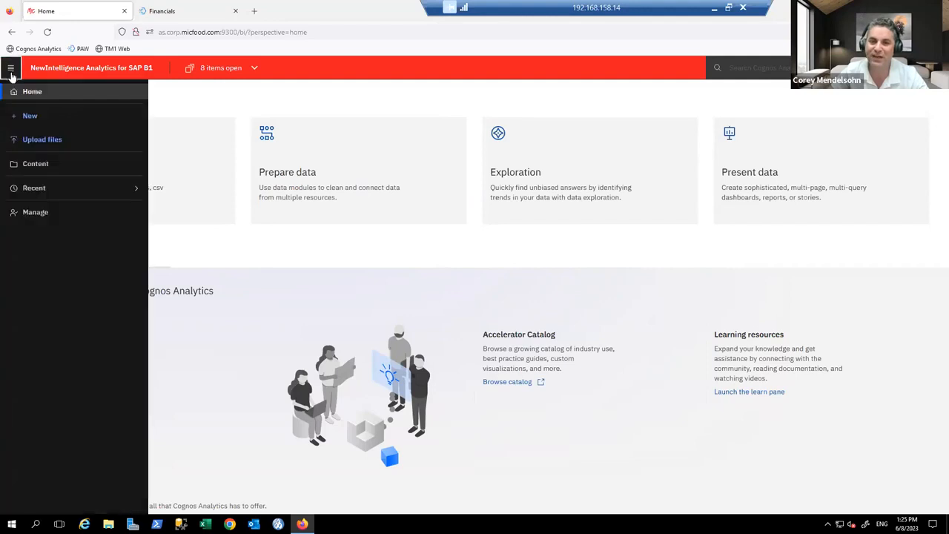
click(33, 164)
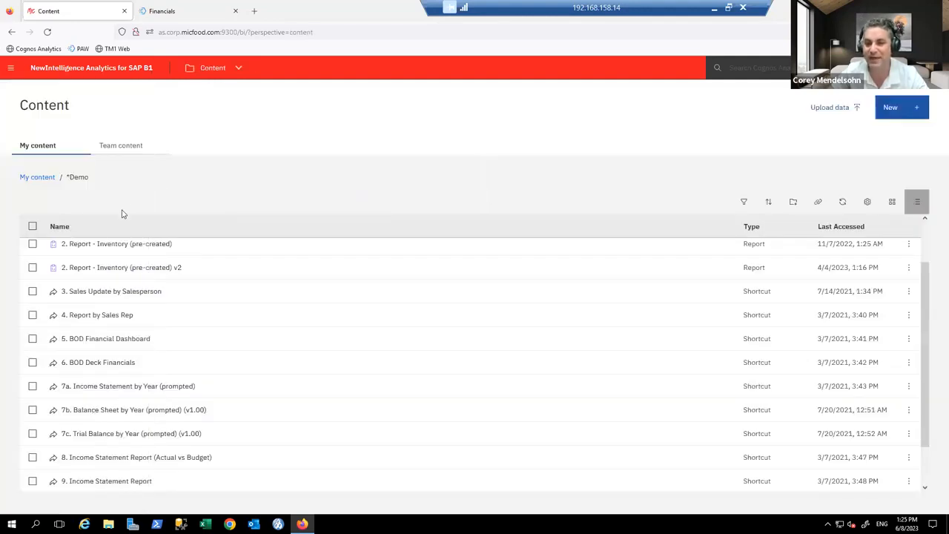
click(102, 148)
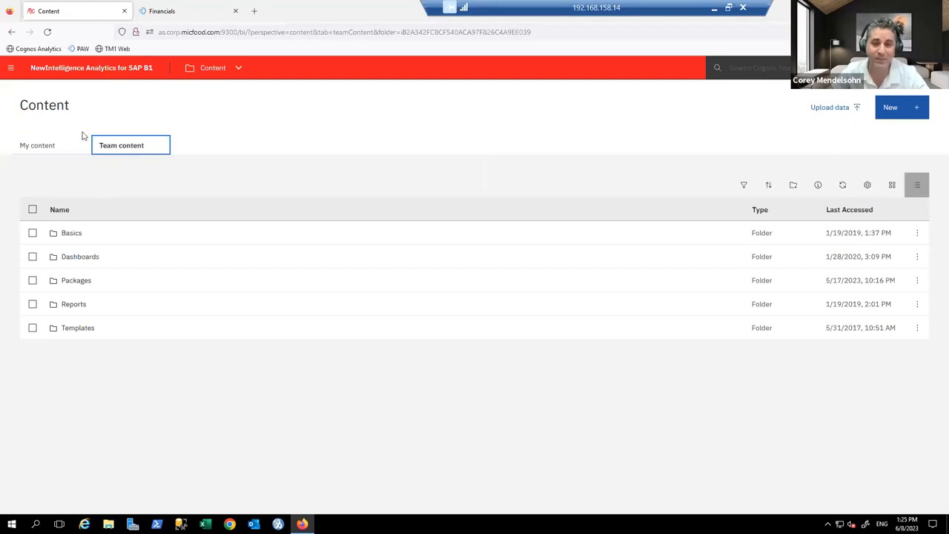
click(11, 69)
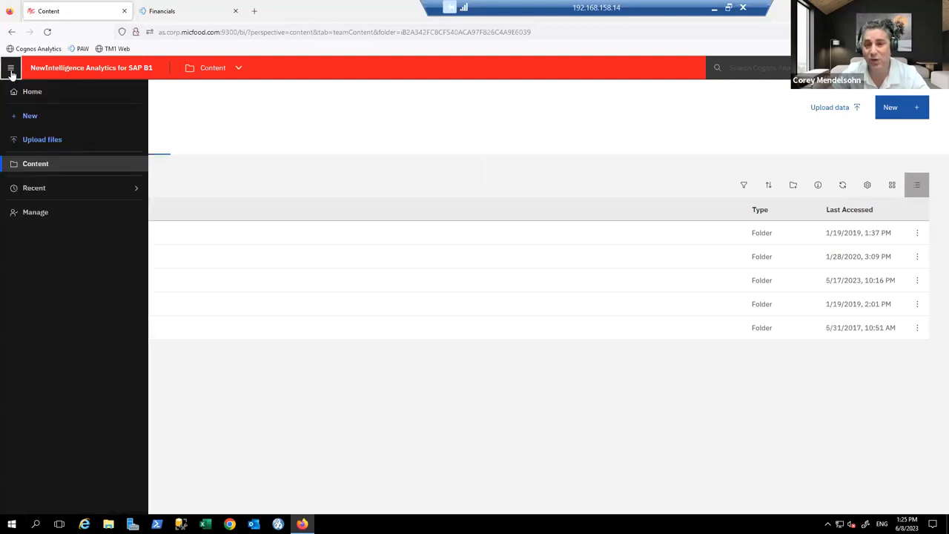
click(30, 117)
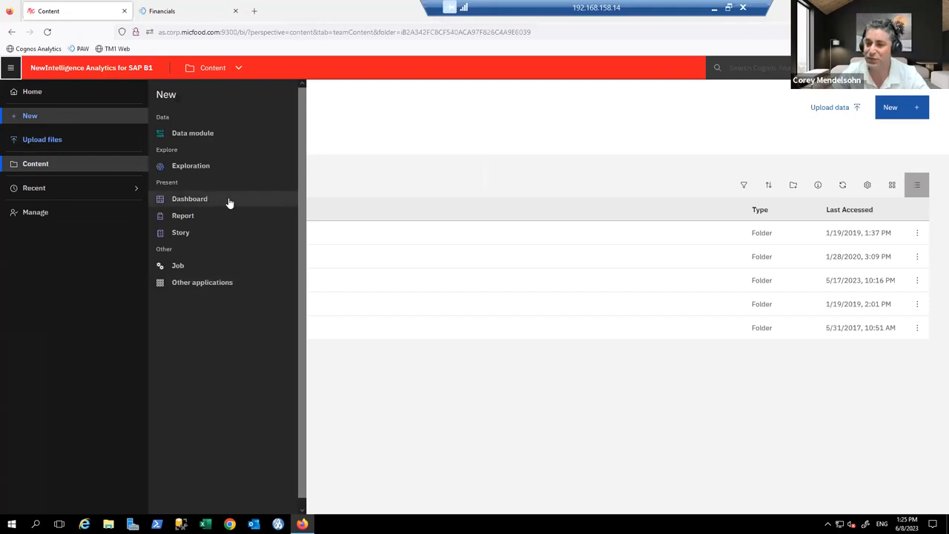
Step: Create a new dashboard from a multi-panel template
click(229, 202)
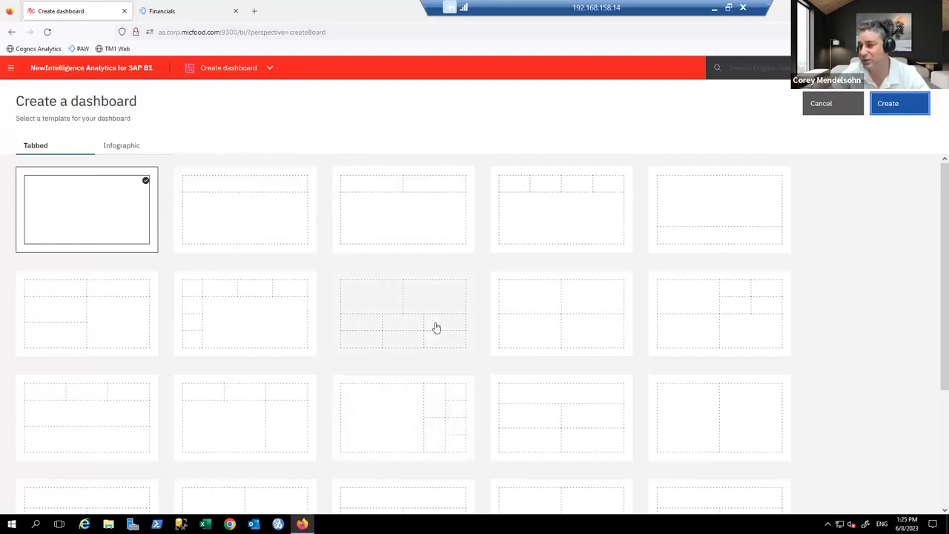
click(675, 322)
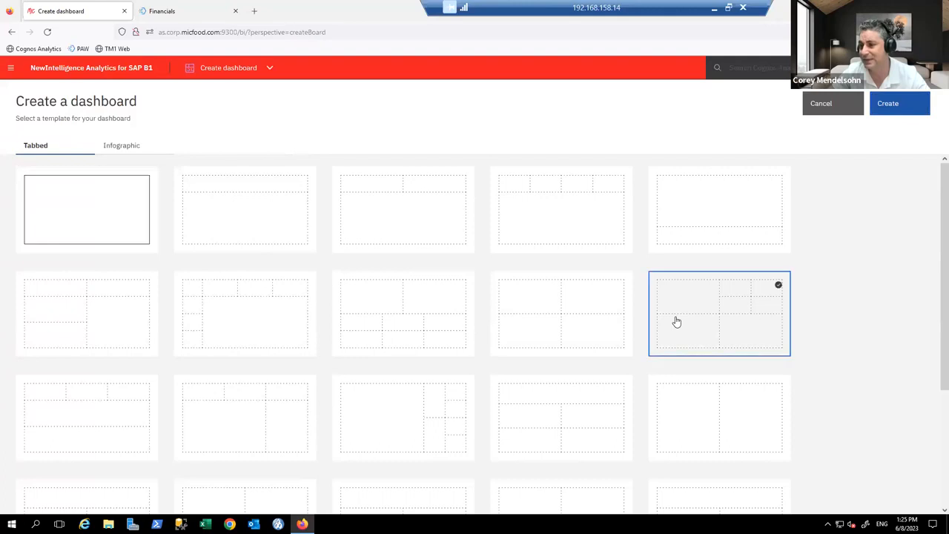
click(887, 108)
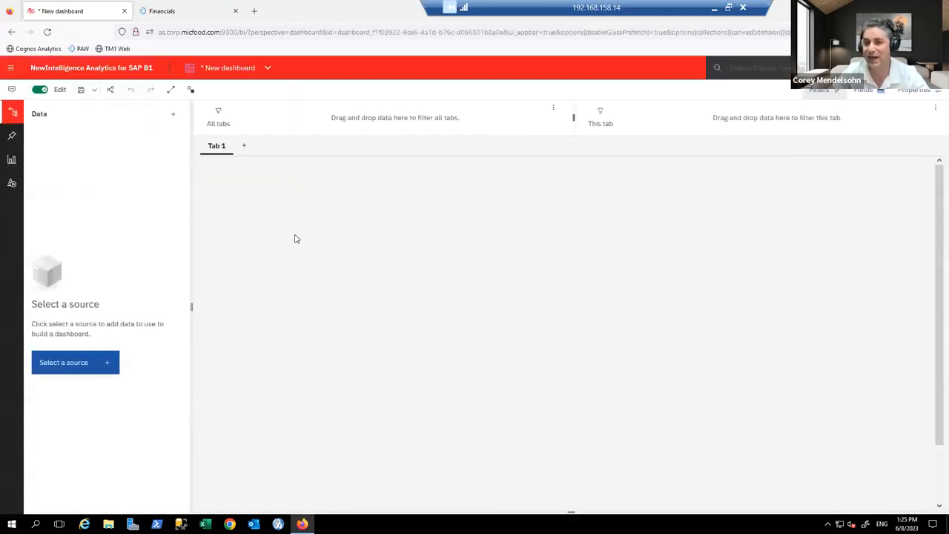
Step: Add the Order Book package from Team content > Packages as the data source
click(110, 364)
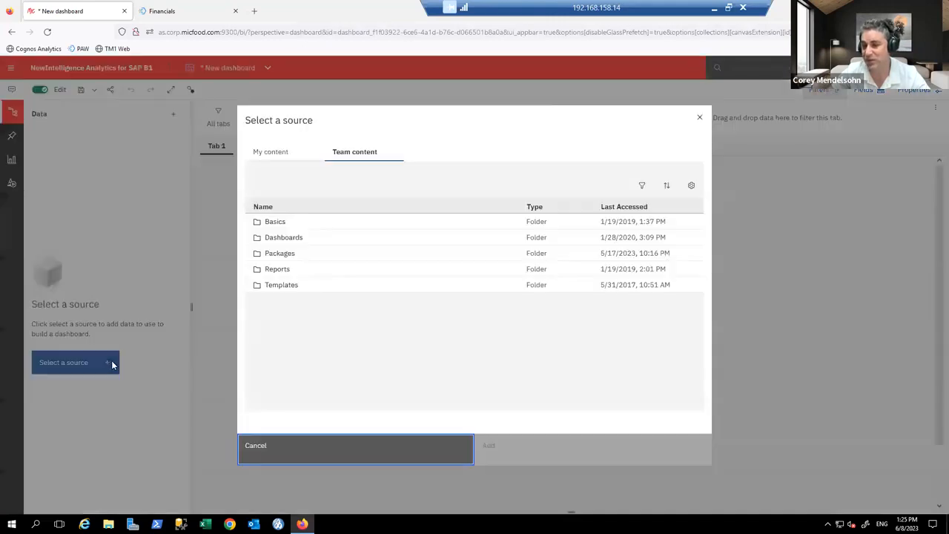
click(279, 255)
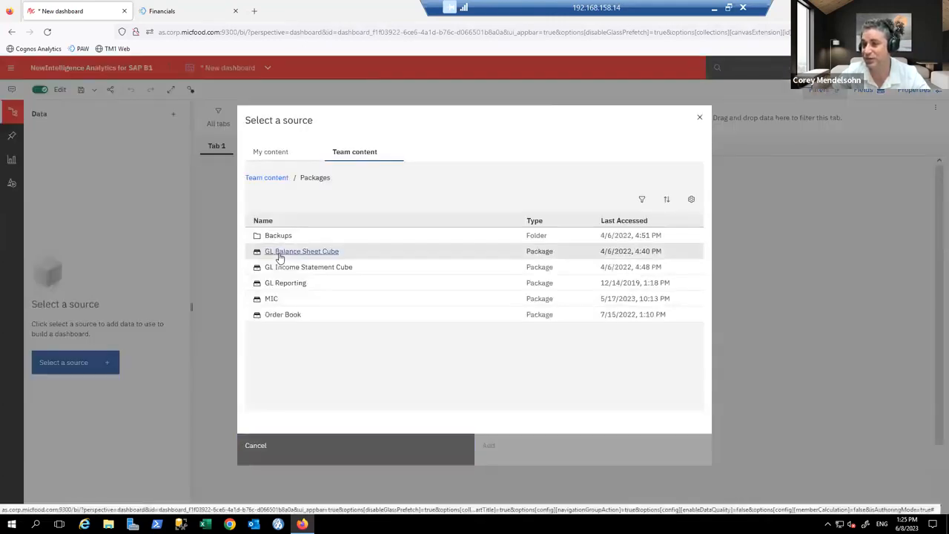
click(283, 315)
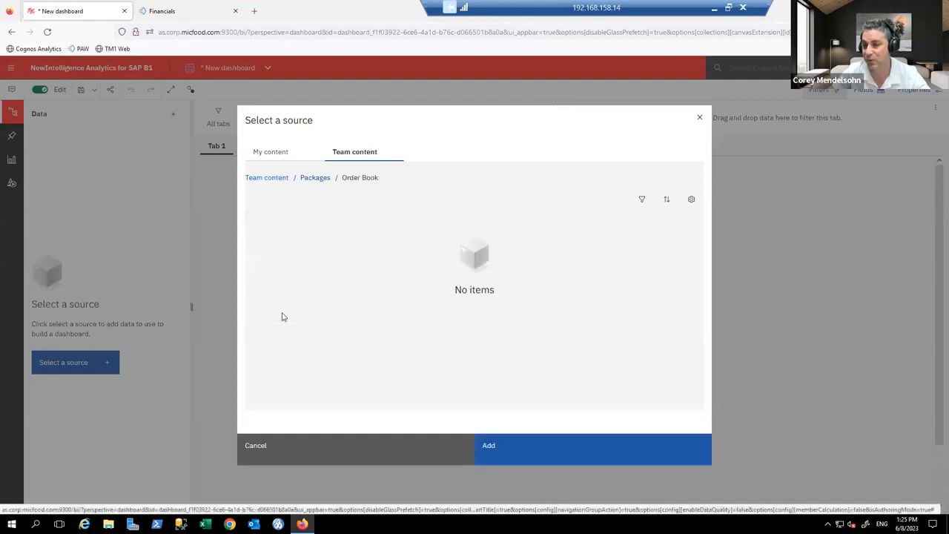
click(561, 454)
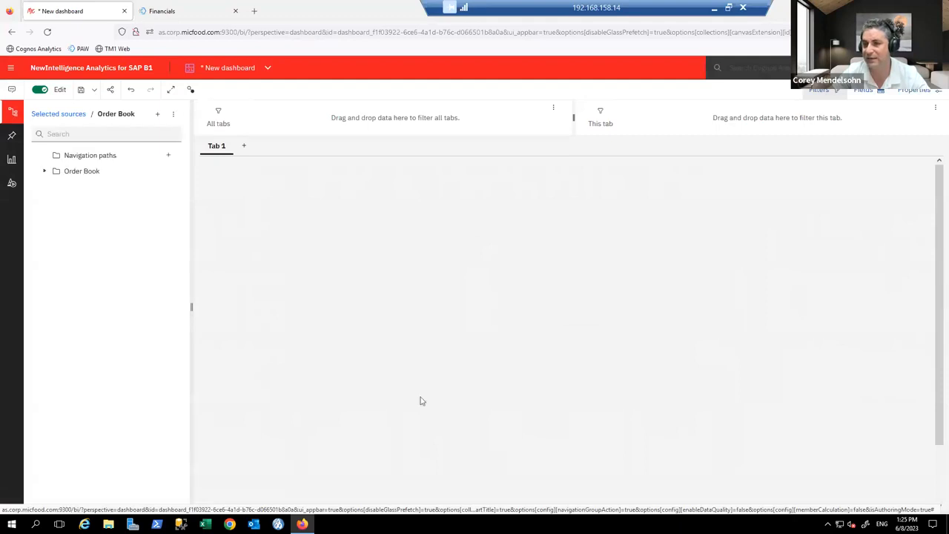
Step: Expand Order Book and browse the Calendar table's Calendar Year values
click(45, 172)
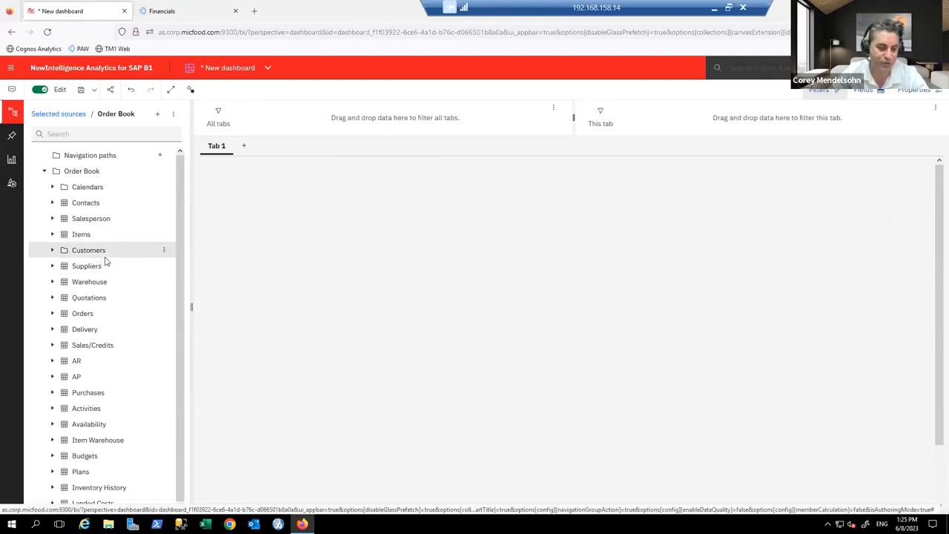
click(52, 187)
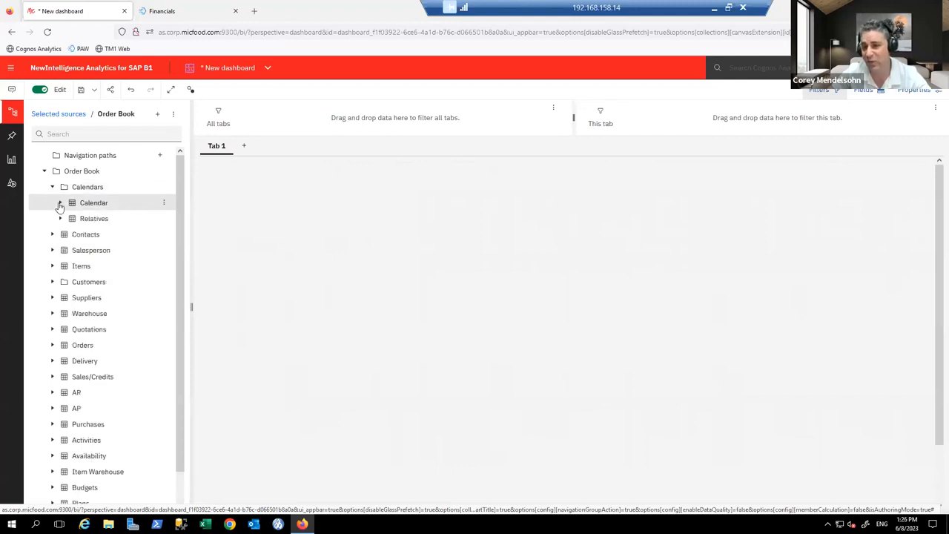
click(60, 204)
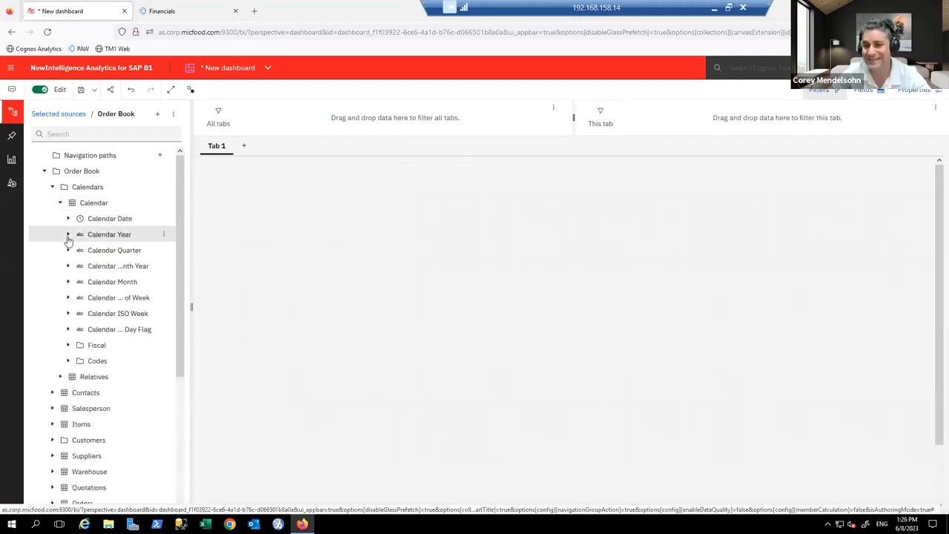
click(68, 236)
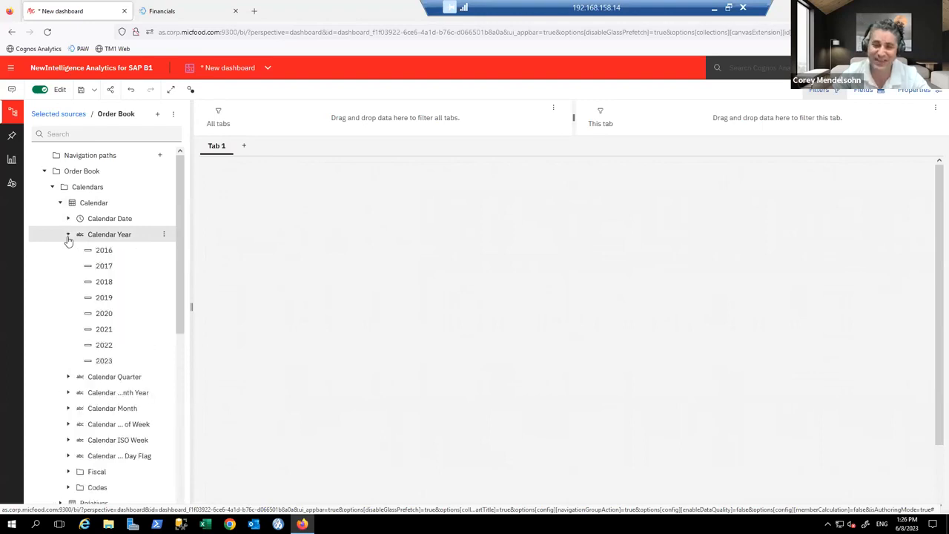
click(68, 236)
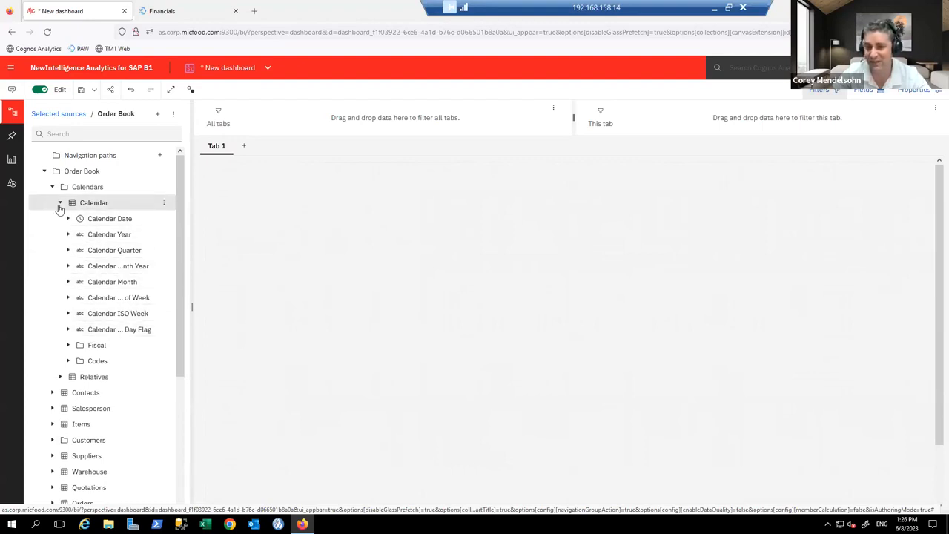
click(60, 204)
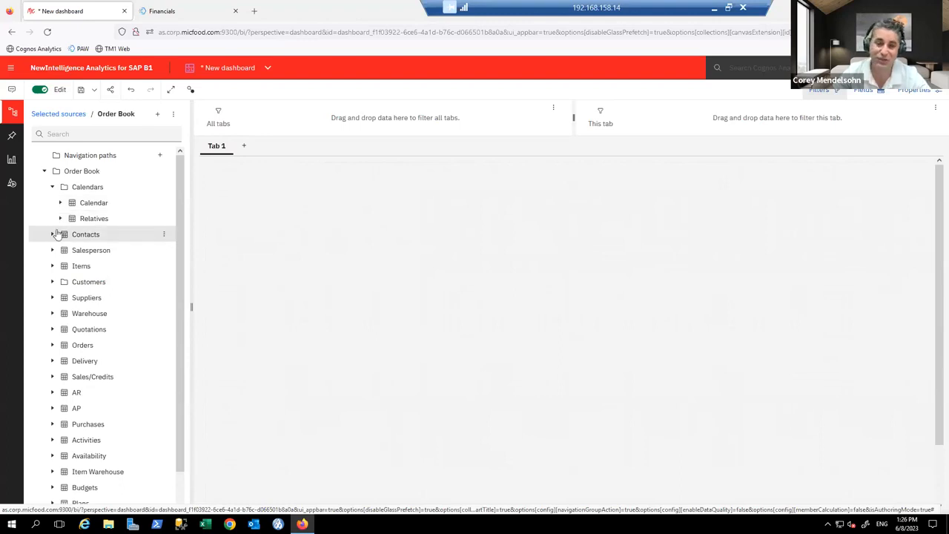
Step: Browse the Relatives table's Relative Time values, then collapse Calendars
click(60, 219)
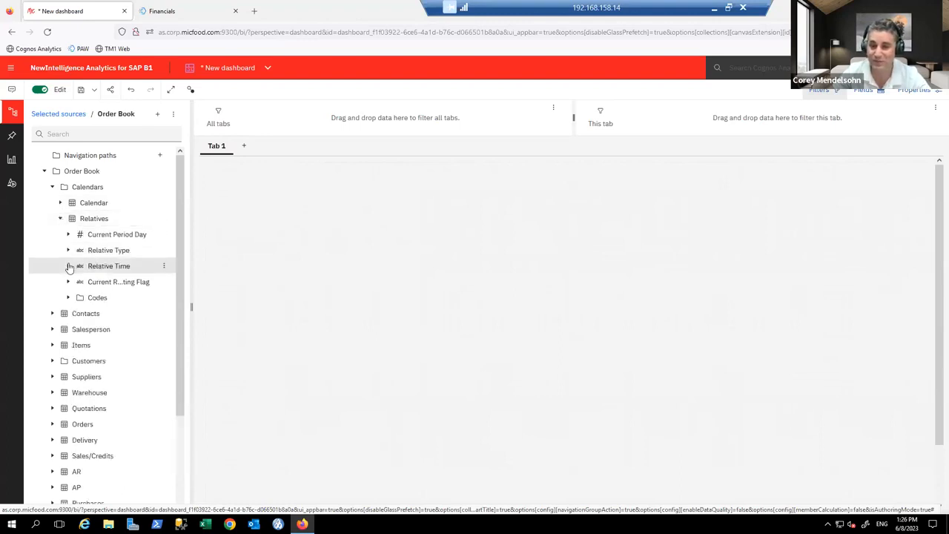
click(68, 266)
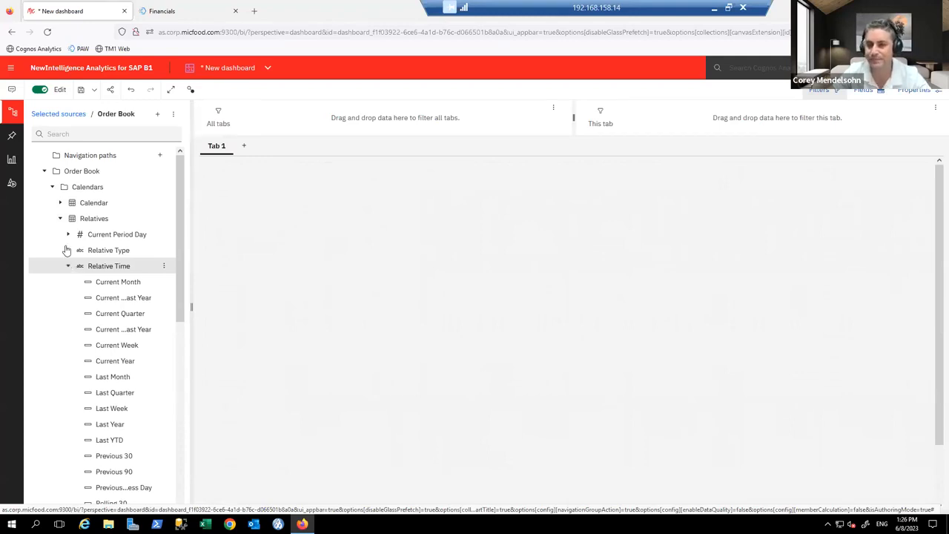
click(69, 266)
click(60, 218)
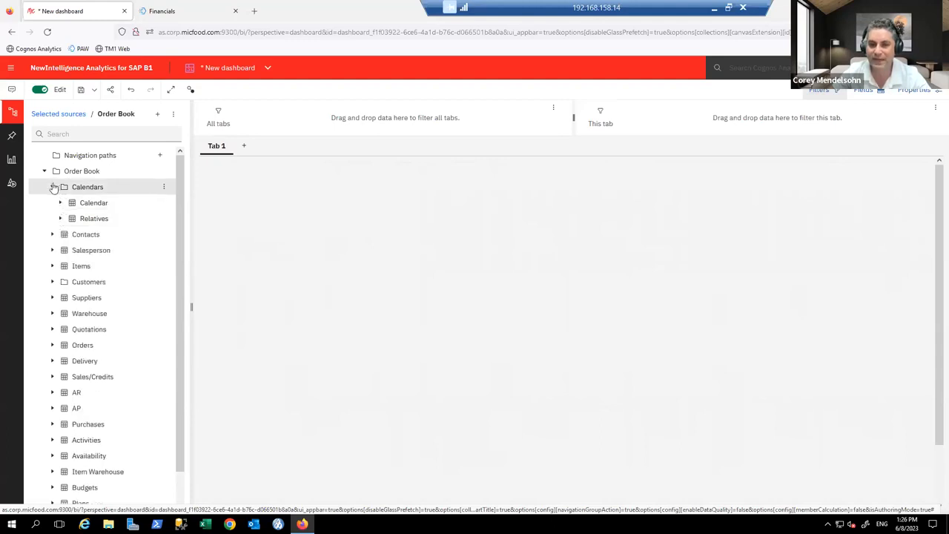
click(52, 187)
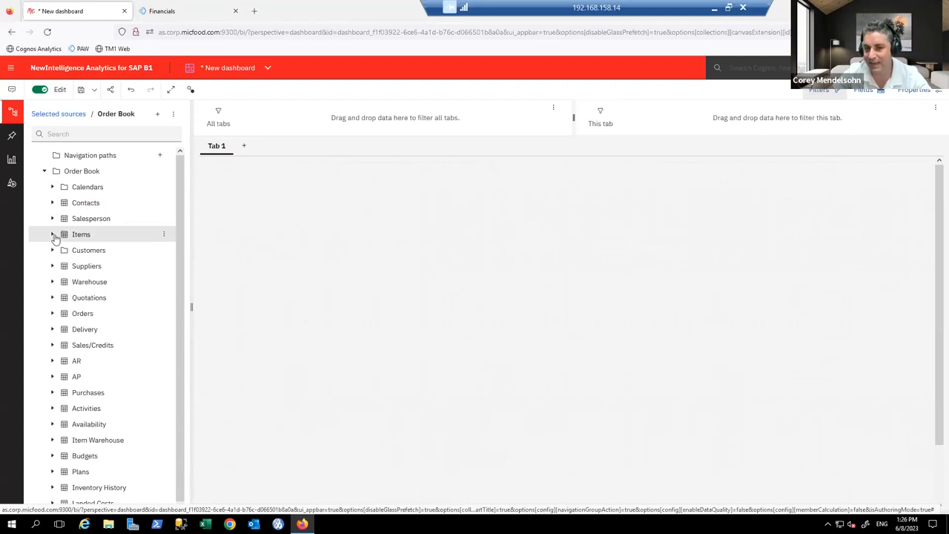
Step: Expand Items and browse the General Item Category values and the Supply fields
click(53, 234)
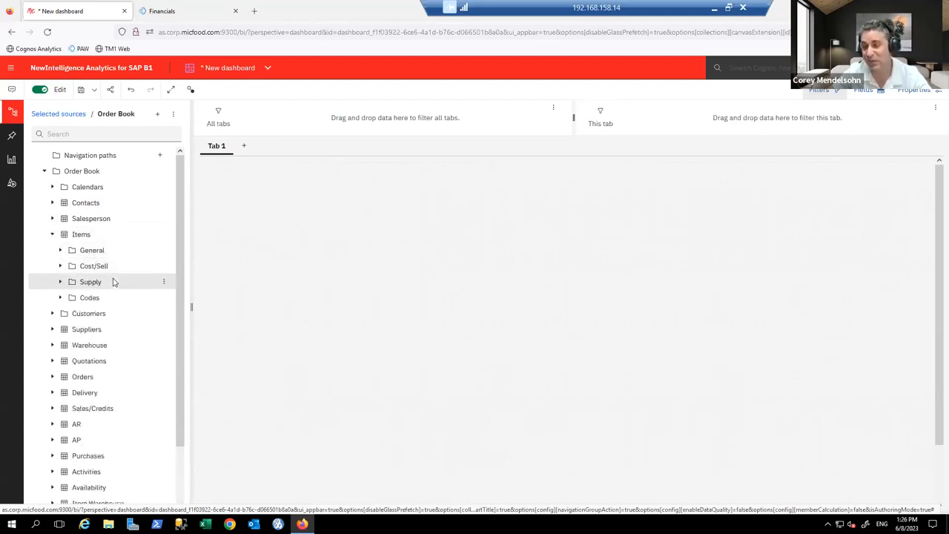
click(61, 251)
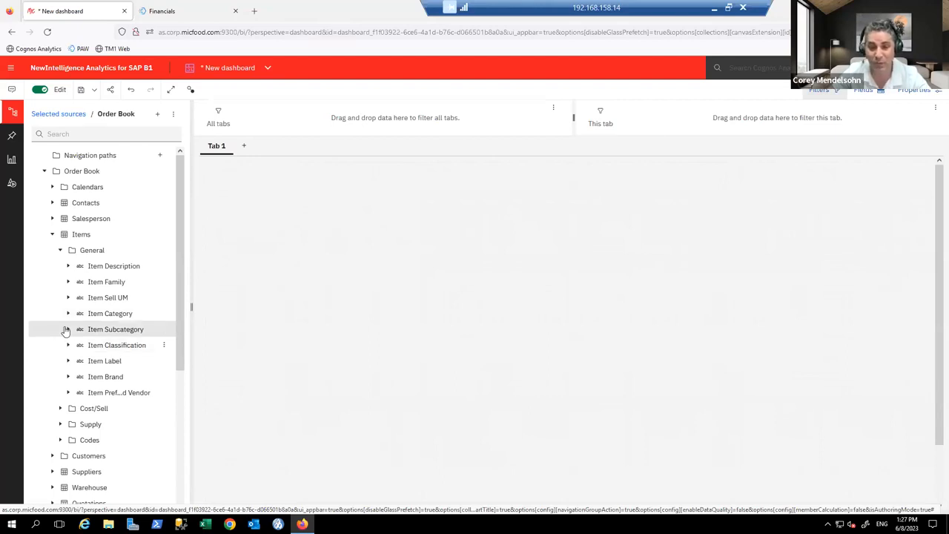
click(68, 314)
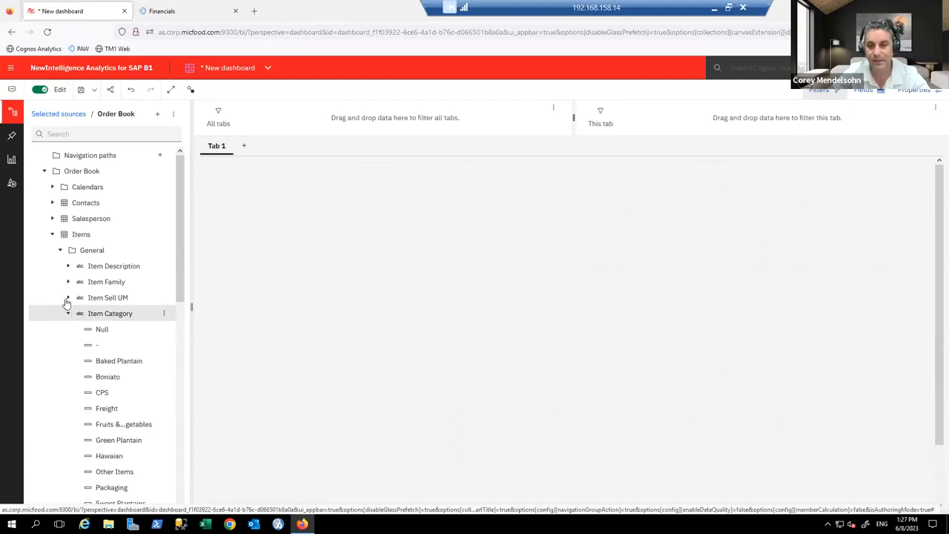
click(67, 314)
click(52, 236)
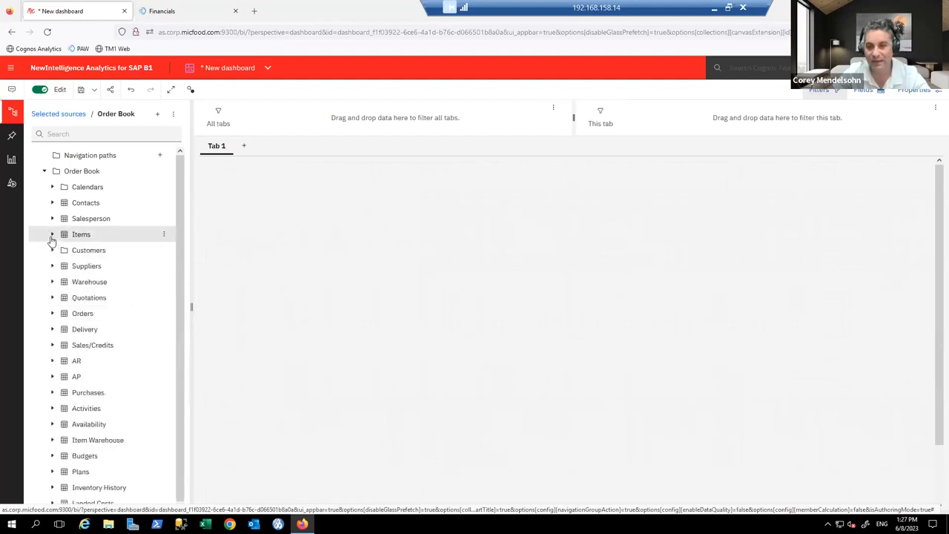
click(52, 235)
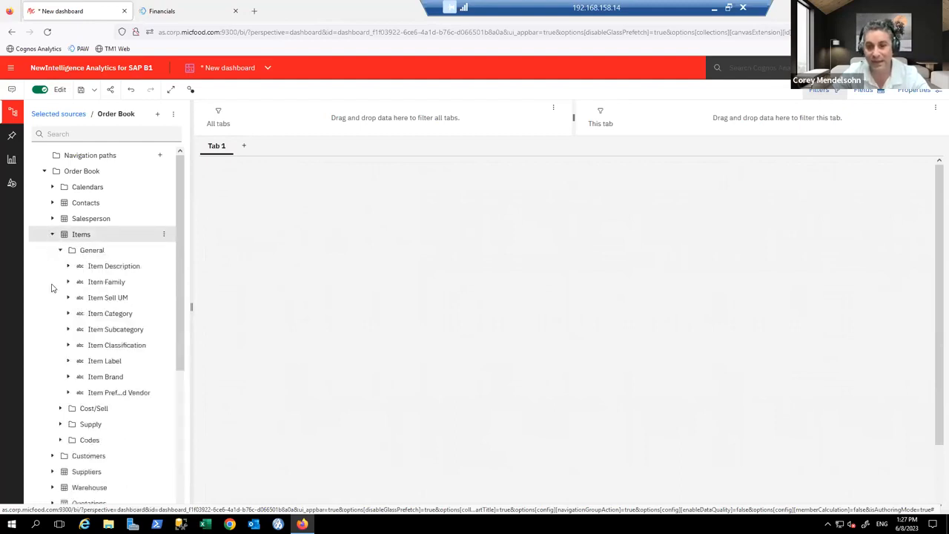
click(60, 251)
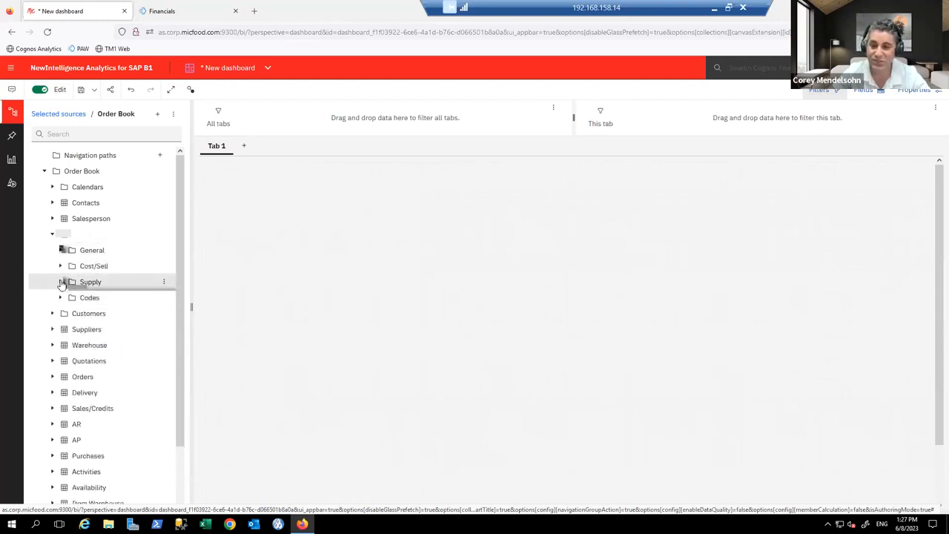
click(61, 283)
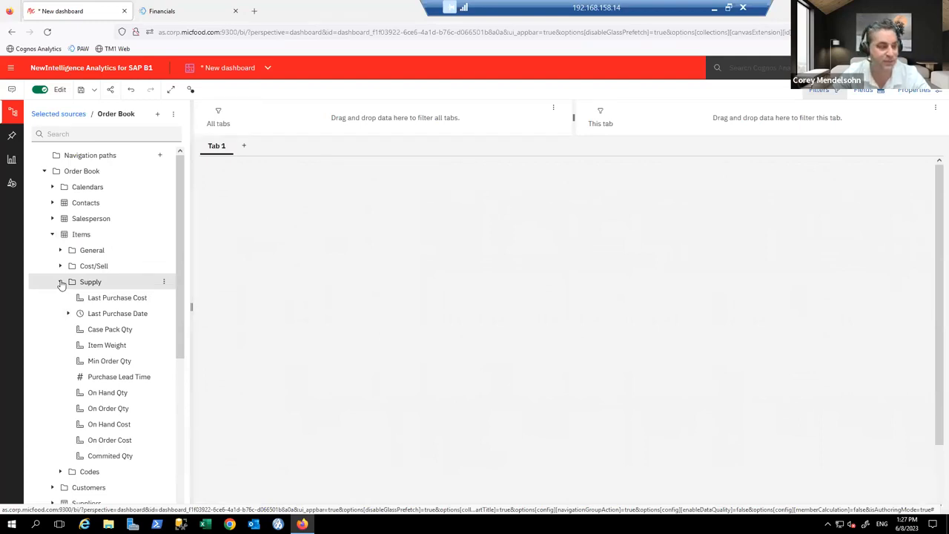
click(61, 283)
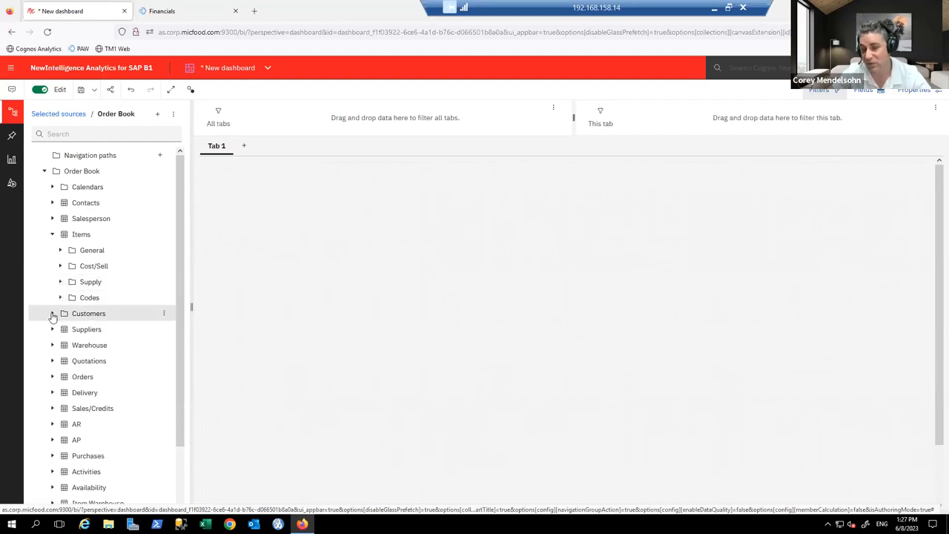
Step: Browse Customers > BillTo > General fields, widen the data panel, then collapse BillTo
click(53, 314)
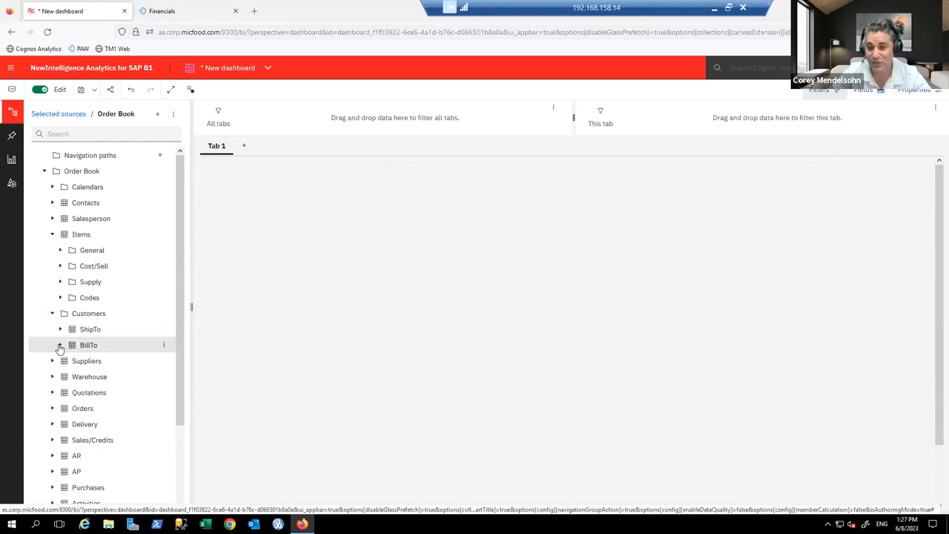
click(61, 346)
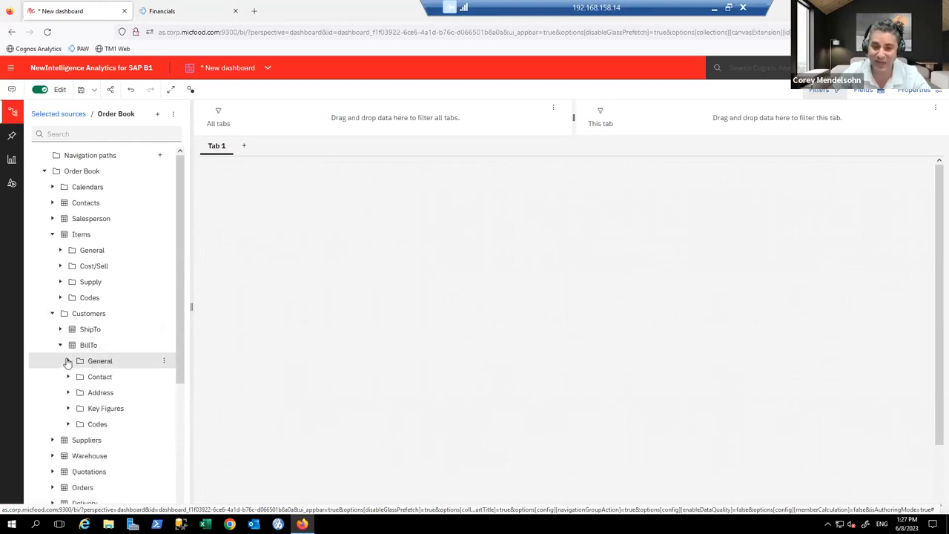
scroll(68, 362, down, 3)
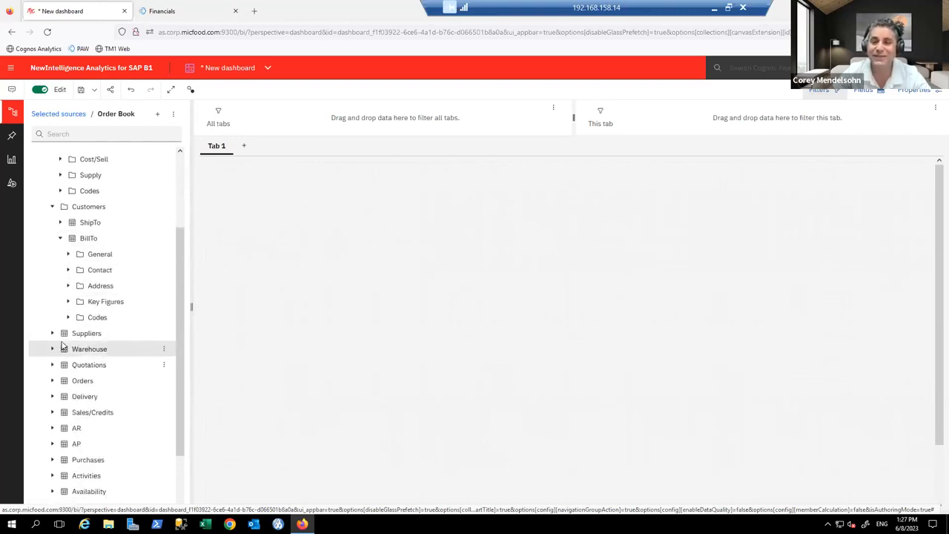
click(67, 254)
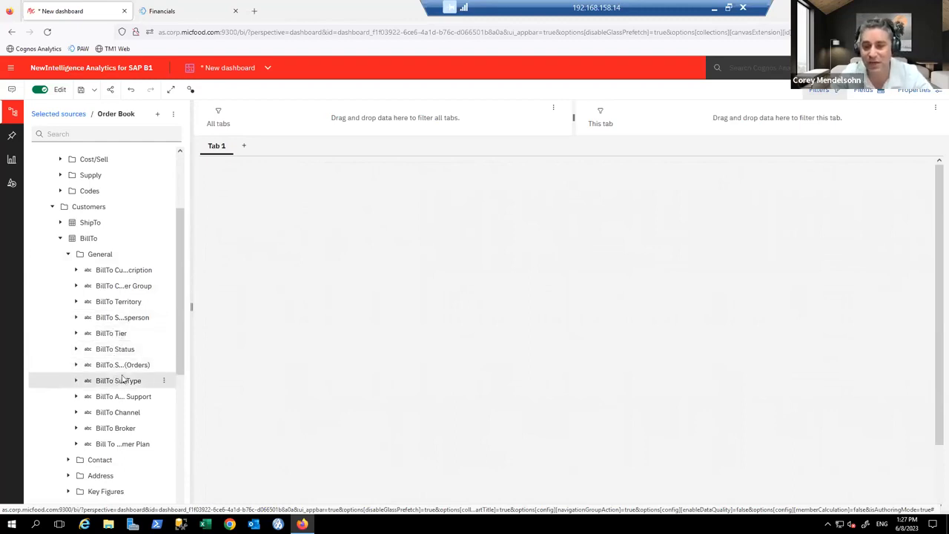
drag(192, 309, 216, 312)
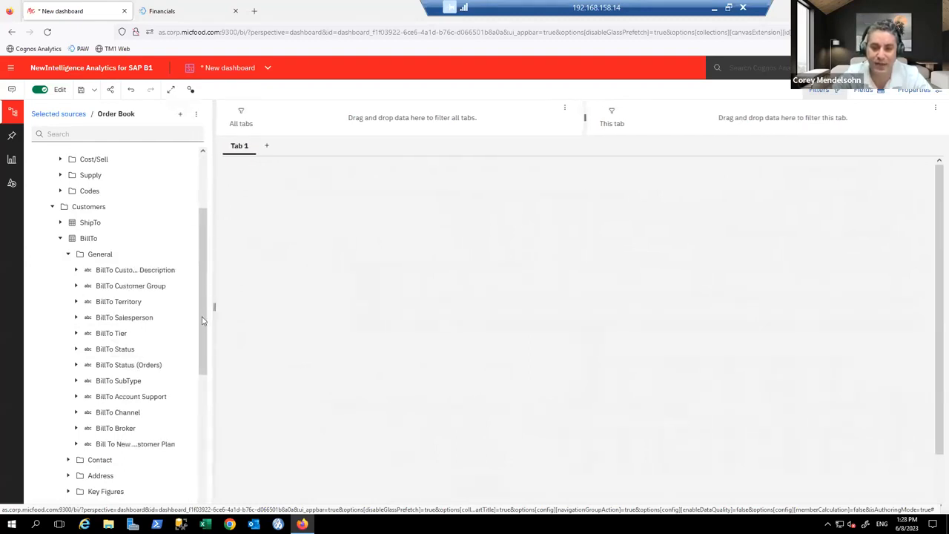
click(62, 240)
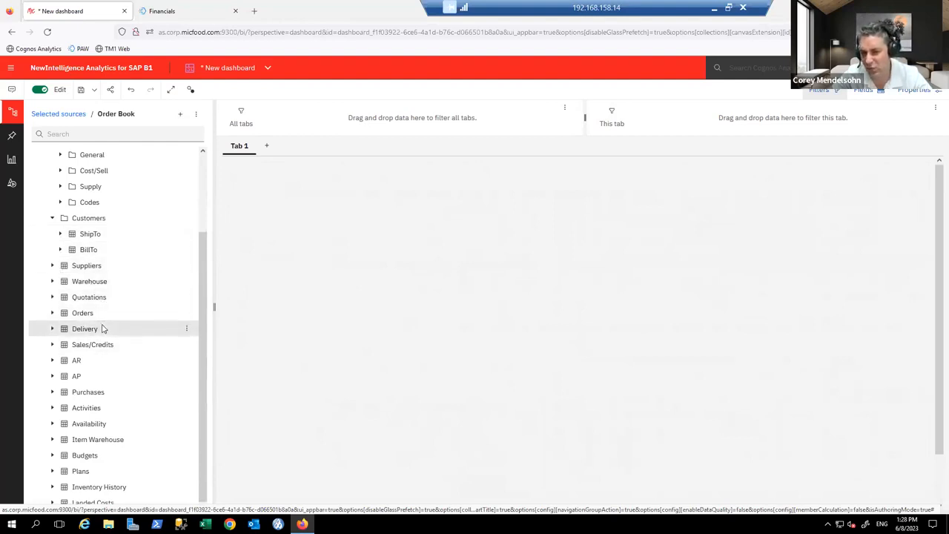
Step: Expand Sales/Credits, browse Doc Info and Line Info, then list the Line Key Figures measures
click(52, 345)
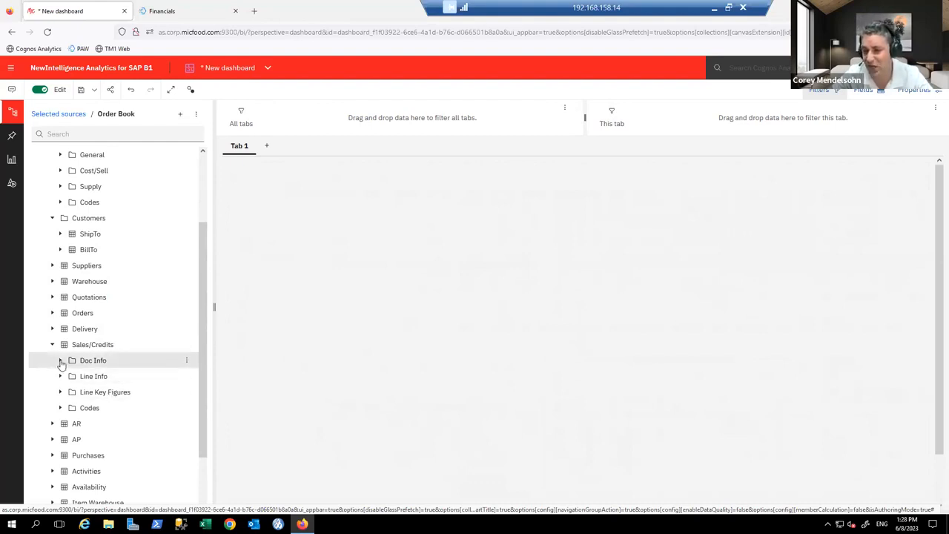
click(60, 360)
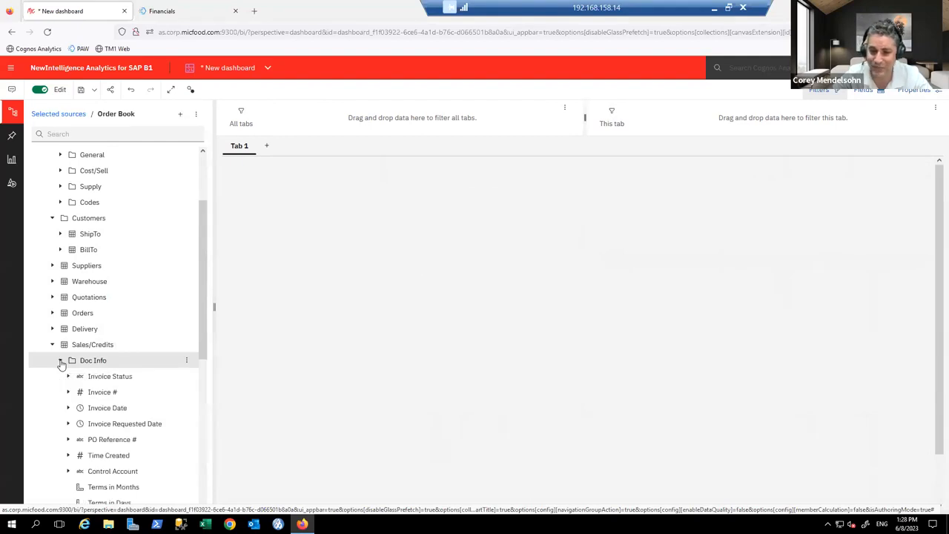
scroll(61, 363, down, 1)
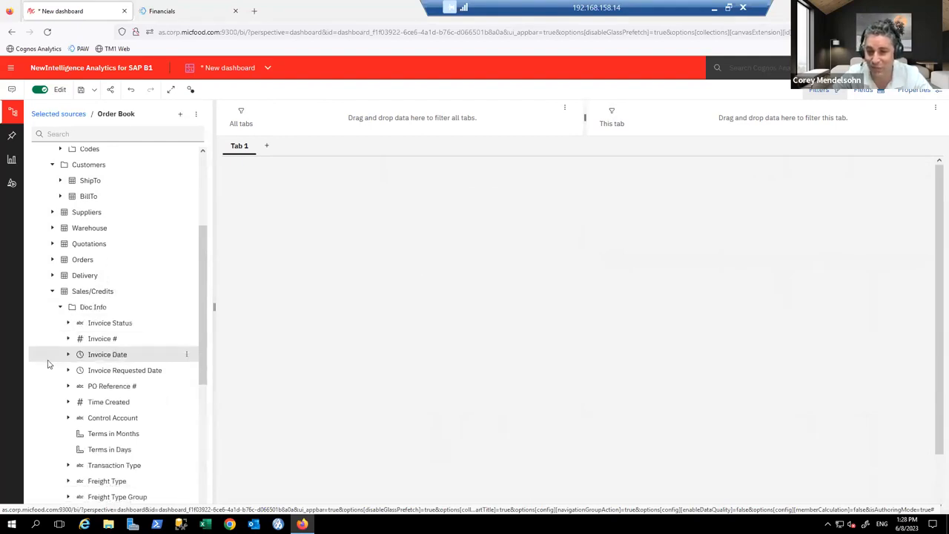
scroll(48, 364, down, 1)
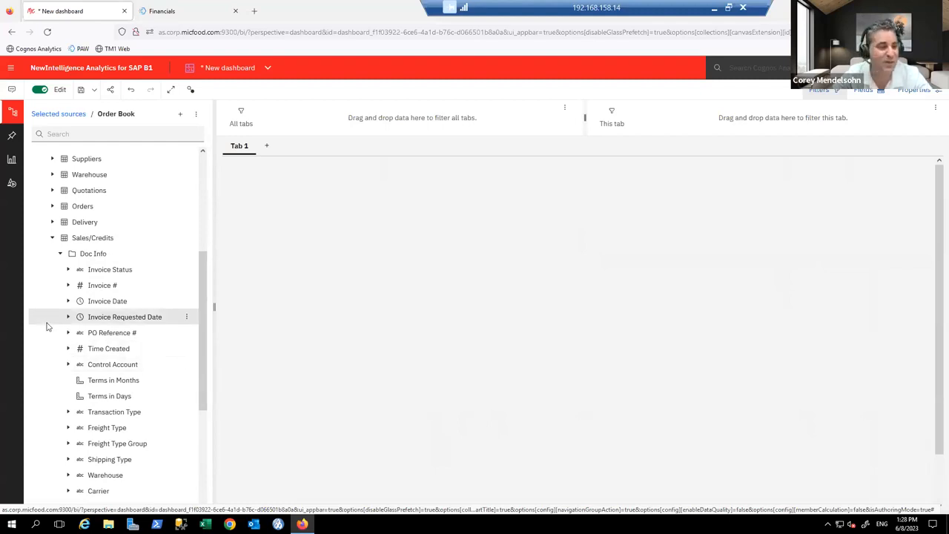
click(61, 254)
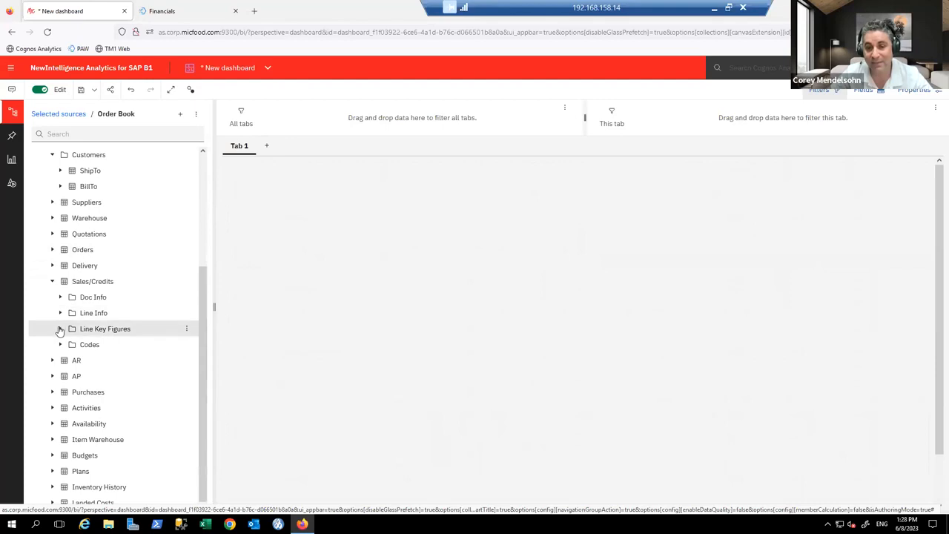
click(60, 313)
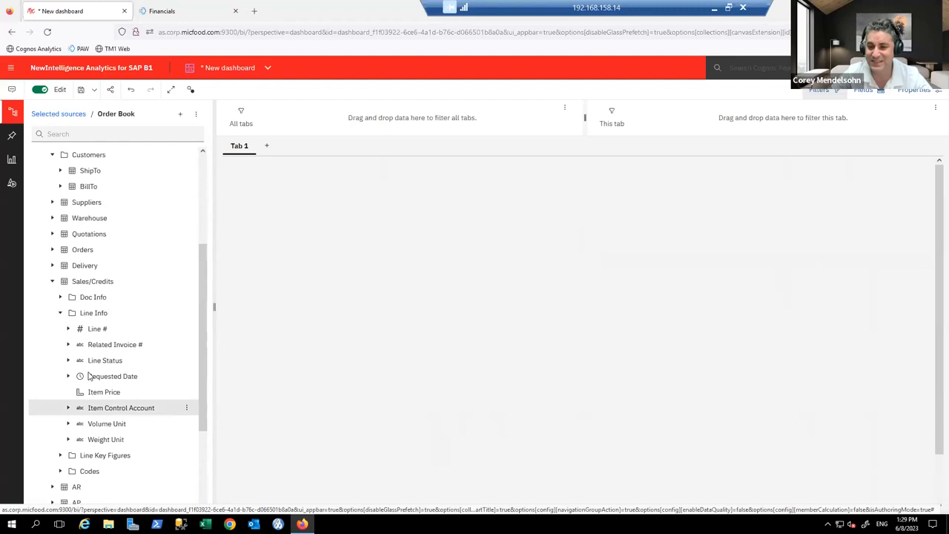
click(60, 313)
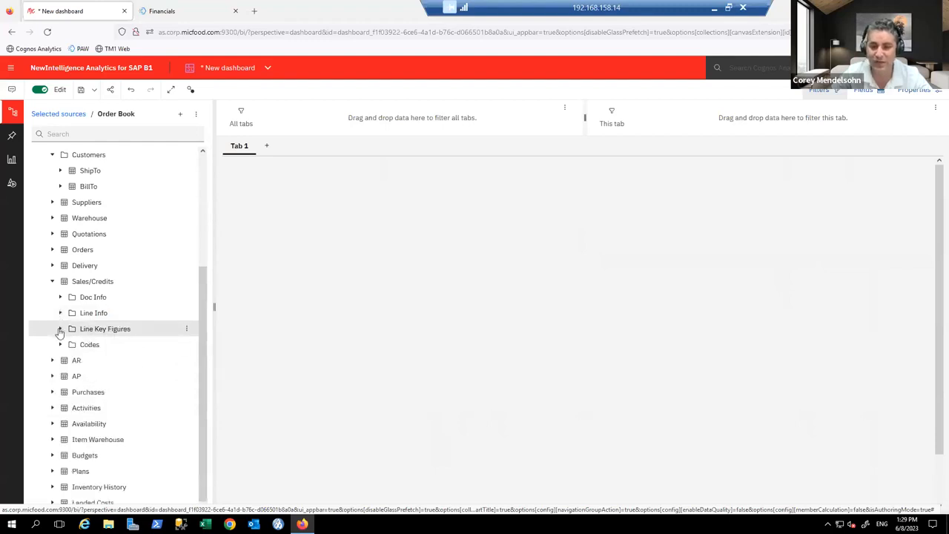
click(60, 330)
scroll(60, 333, down, 1)
scroll(61, 333, up, 1)
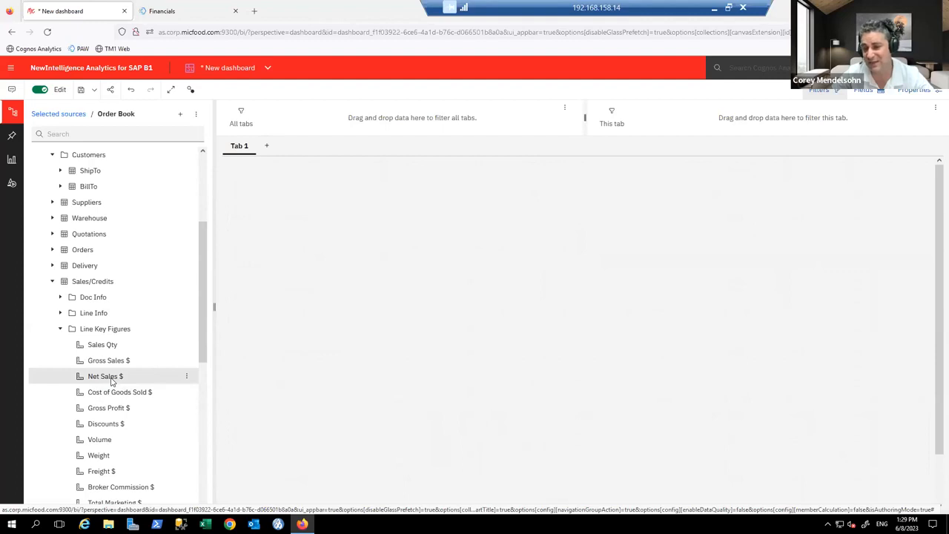
Step: Add Net Sales $, Gross Profit $, Discounts $ and Broker Commission $ tiles in a 2x2 grid
drag(111, 382, 670, 216)
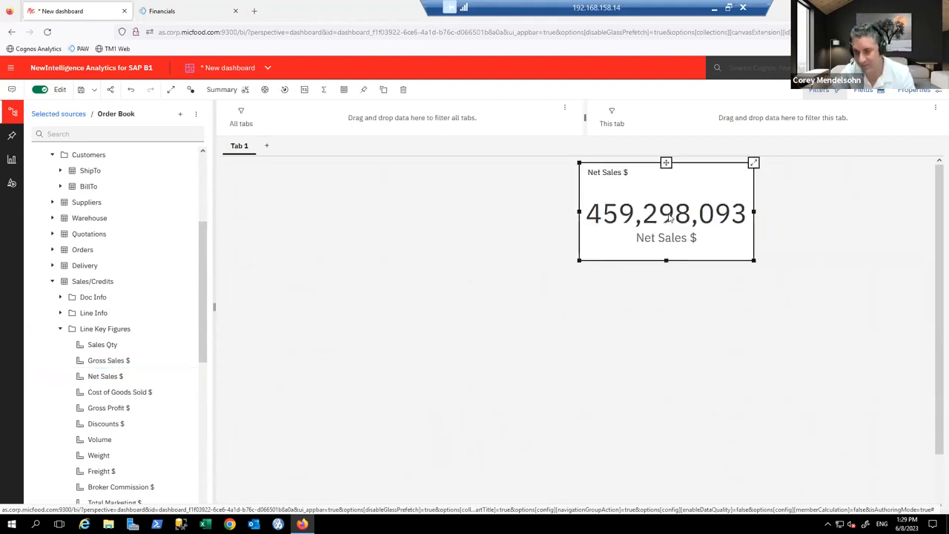
key(F11)
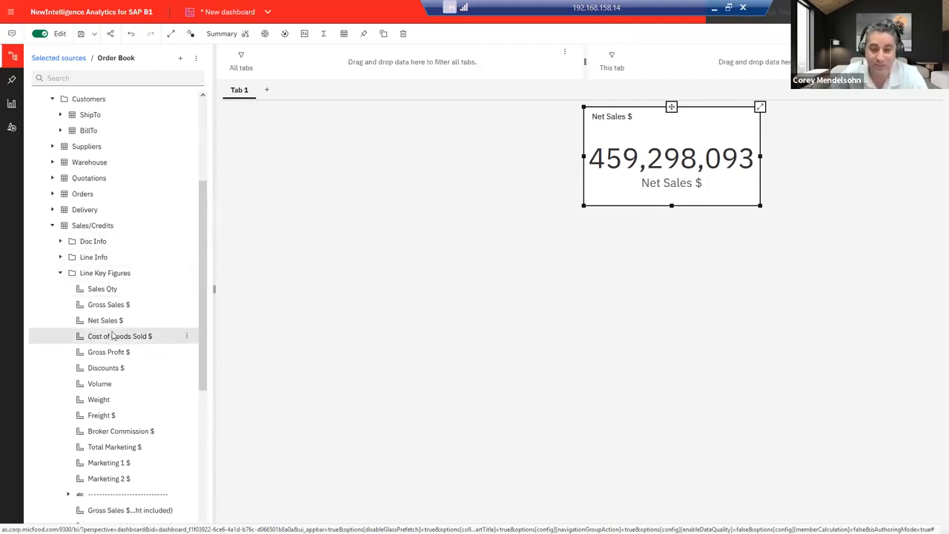
drag(111, 351, 844, 155)
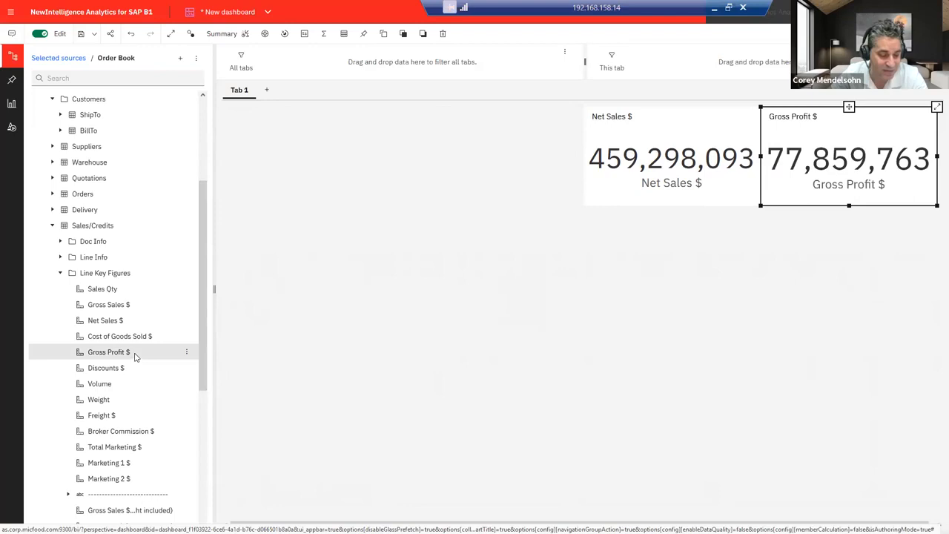
drag(105, 371, 673, 257)
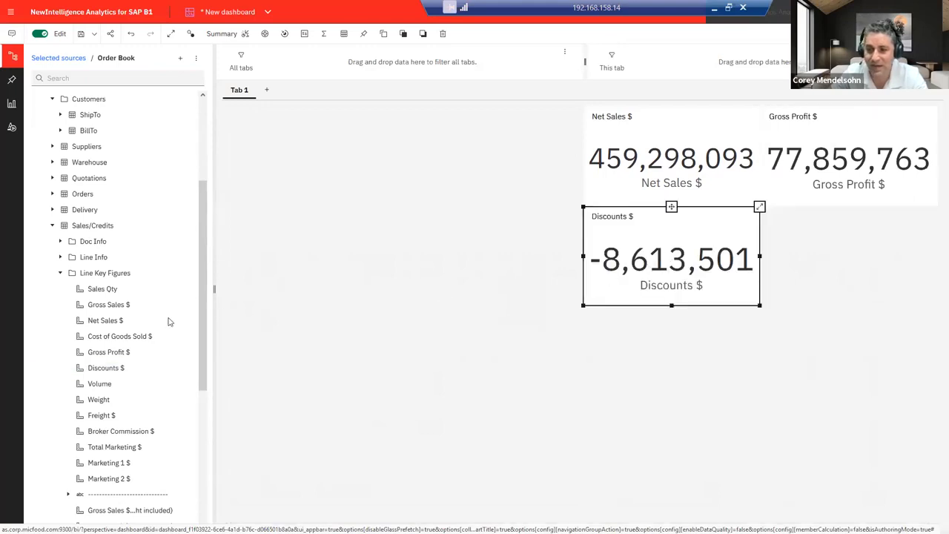
click(103, 431)
drag(141, 431, 847, 259)
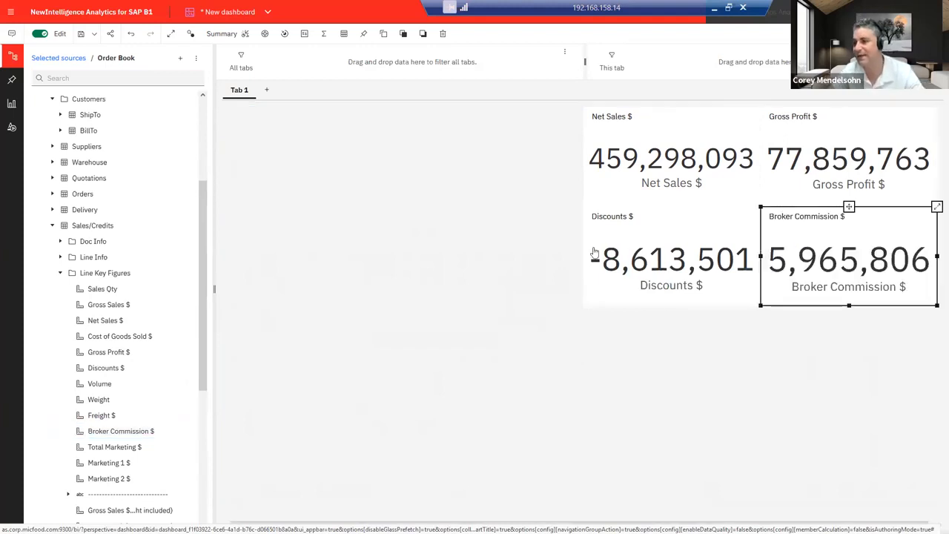
click(419, 217)
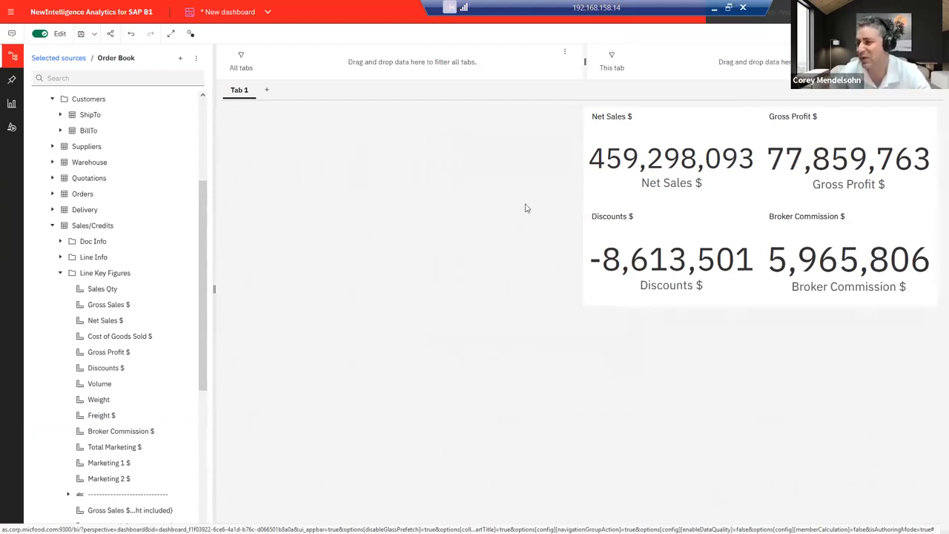
Step: Format the Net Sales $ tile as an abbreviated Number so it shows 459M
click(609, 186)
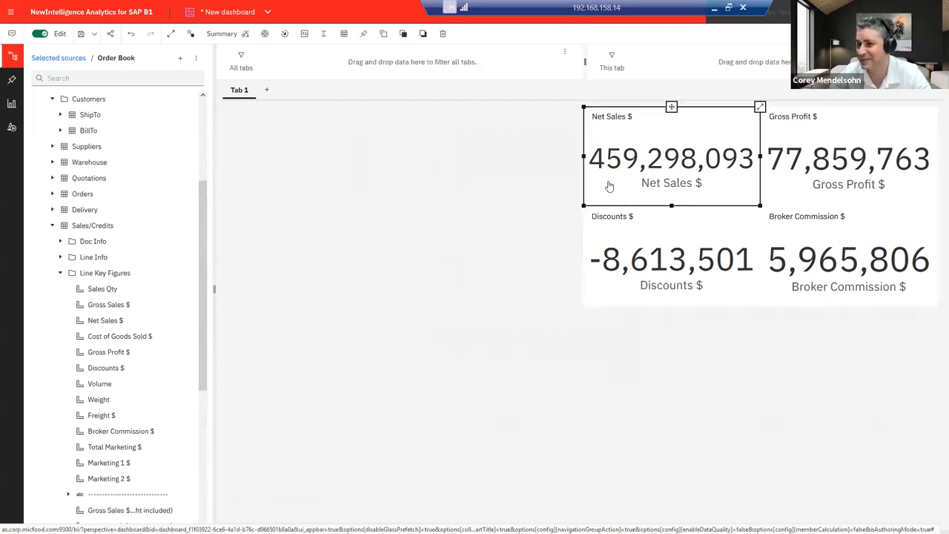
click(305, 34)
click(344, 74)
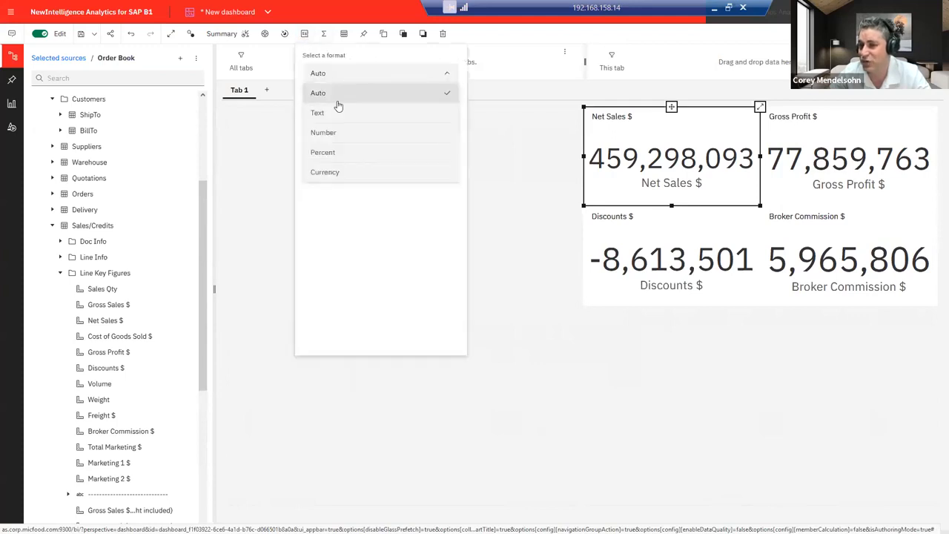
click(335, 132)
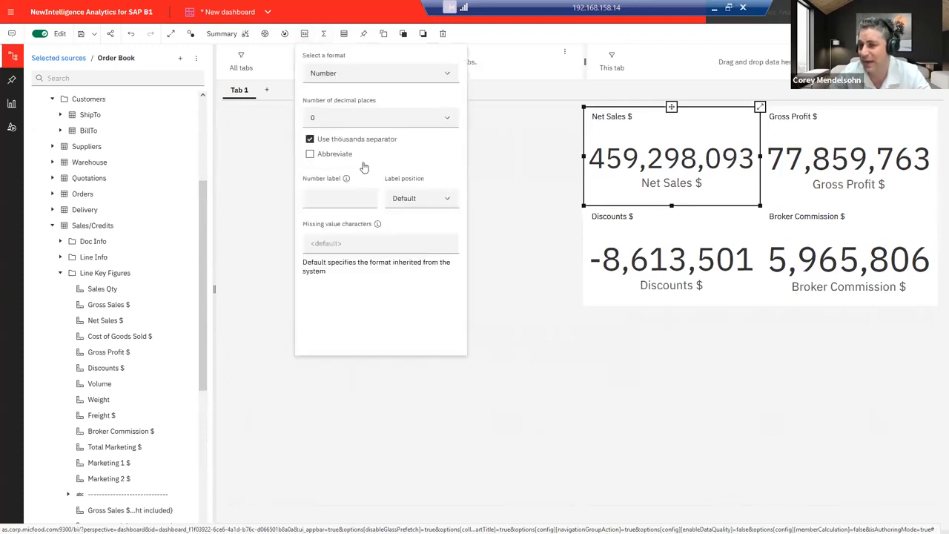
click(311, 154)
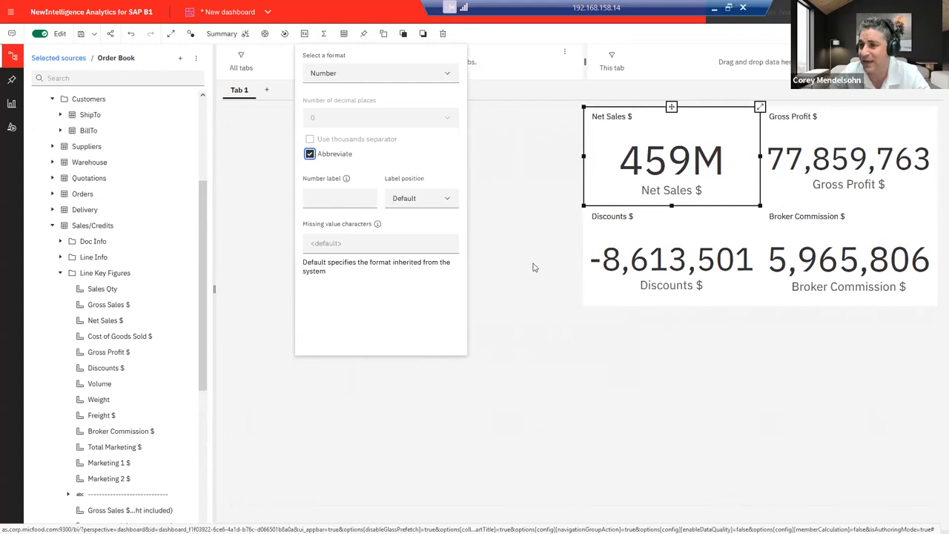
click(534, 267)
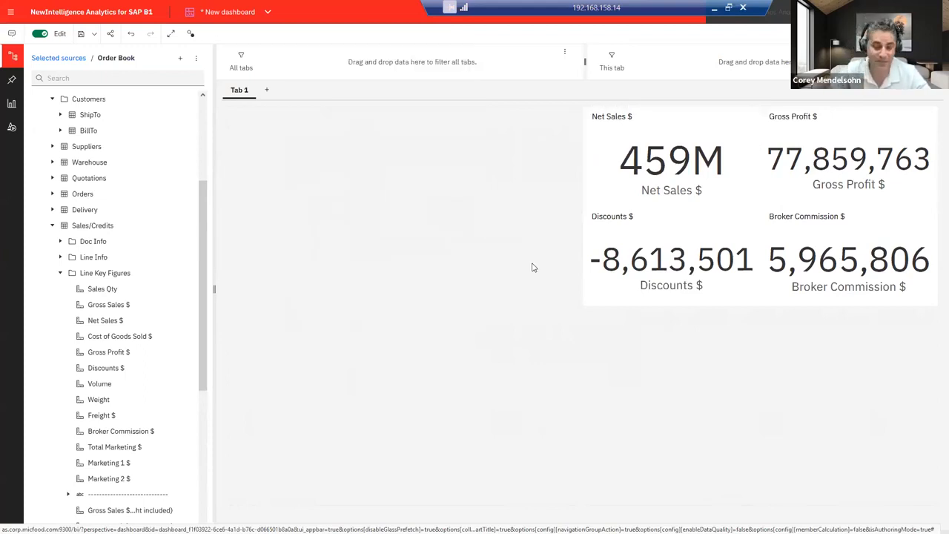
Step: Switch to 1. Starting Dashboard, enable editing, and expand Order Book in Data sources
click(229, 13)
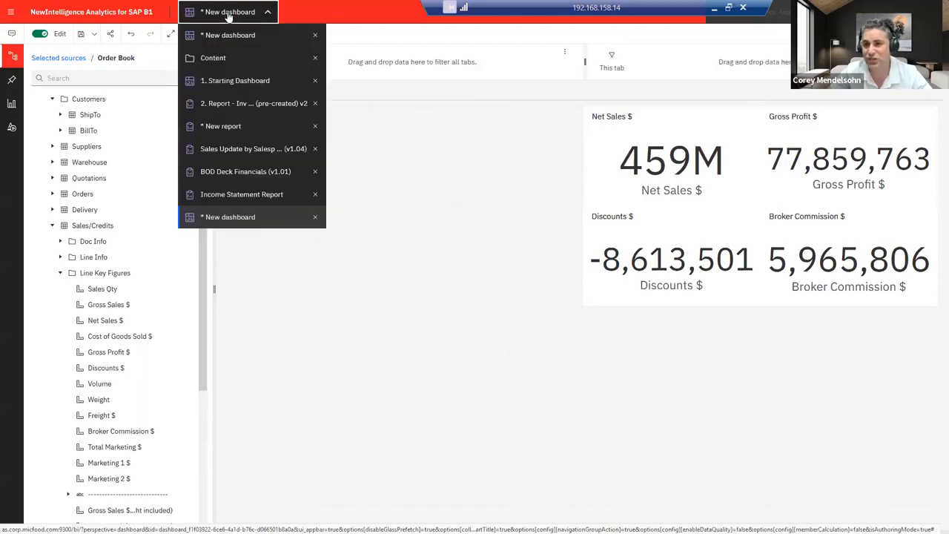
click(244, 81)
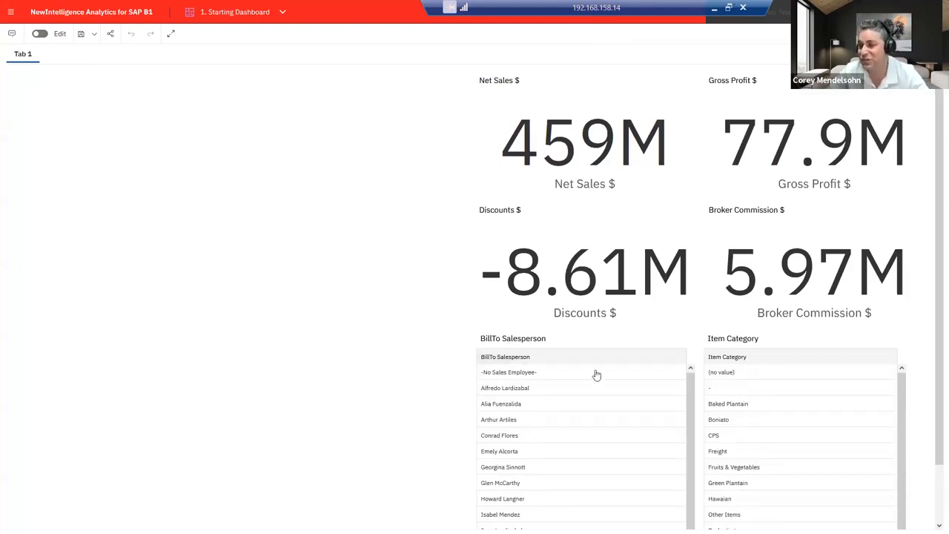
click(39, 35)
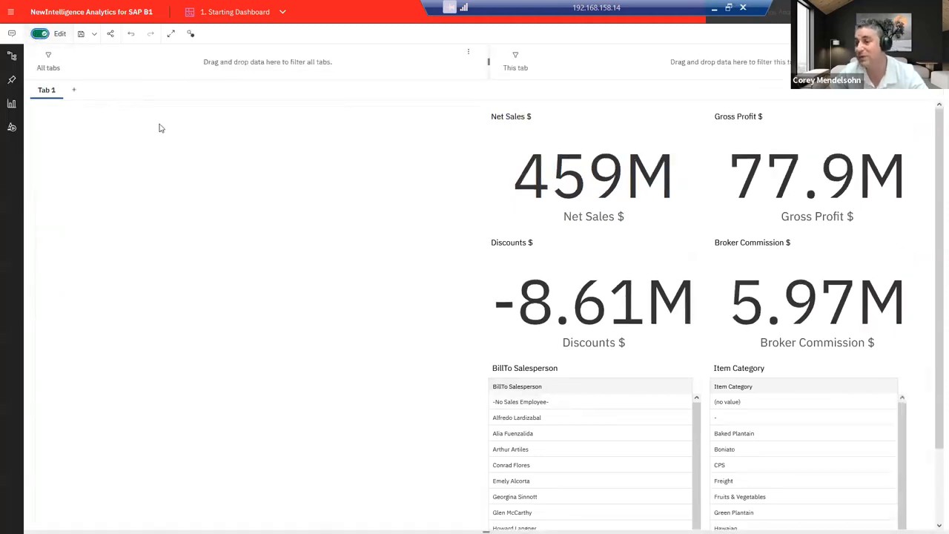
click(11, 56)
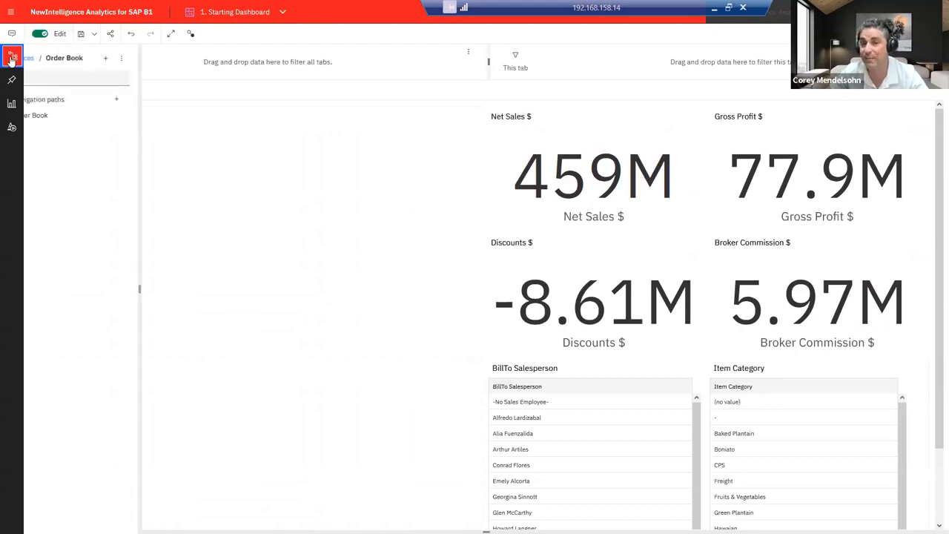
click(44, 115)
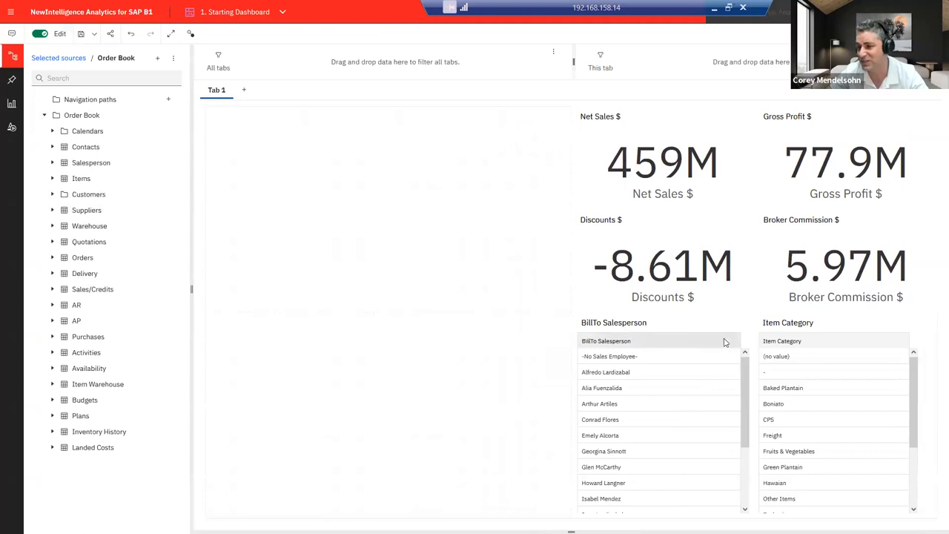
click(52, 179)
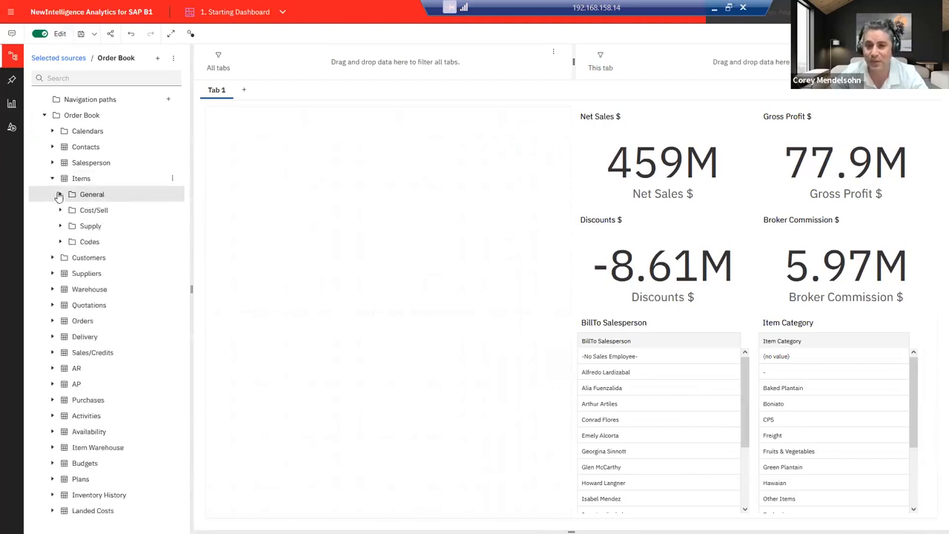
click(60, 195)
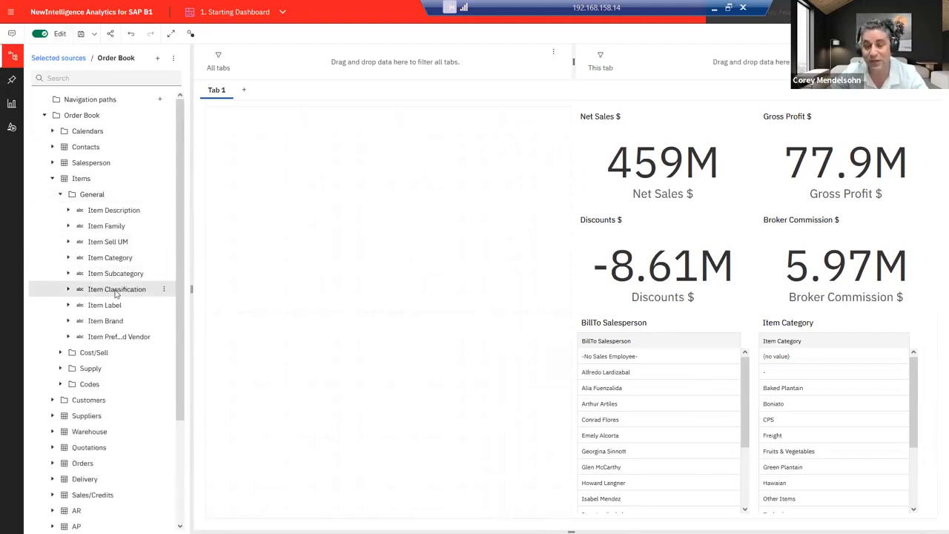
drag(95, 324, 271, 344)
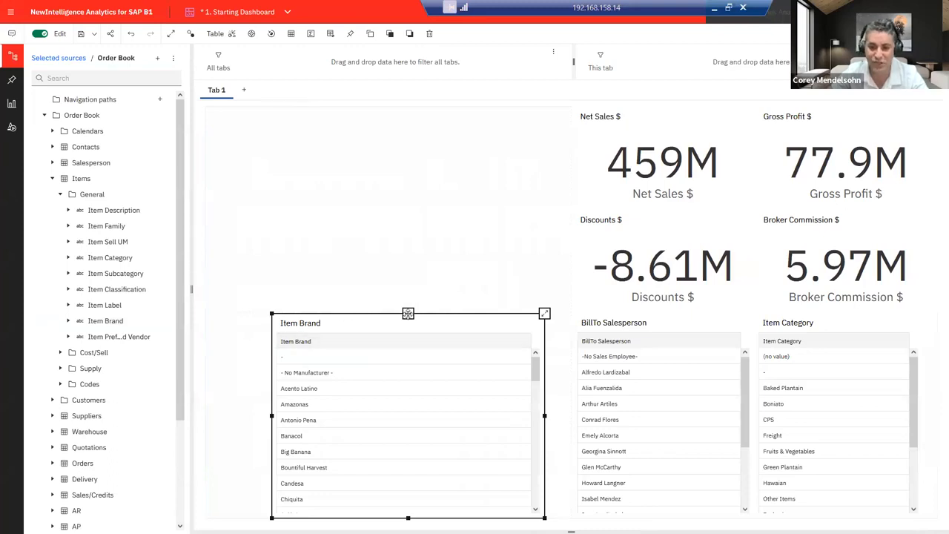
drag(391, 316, 385, 408)
drag(388, 413, 387, 411)
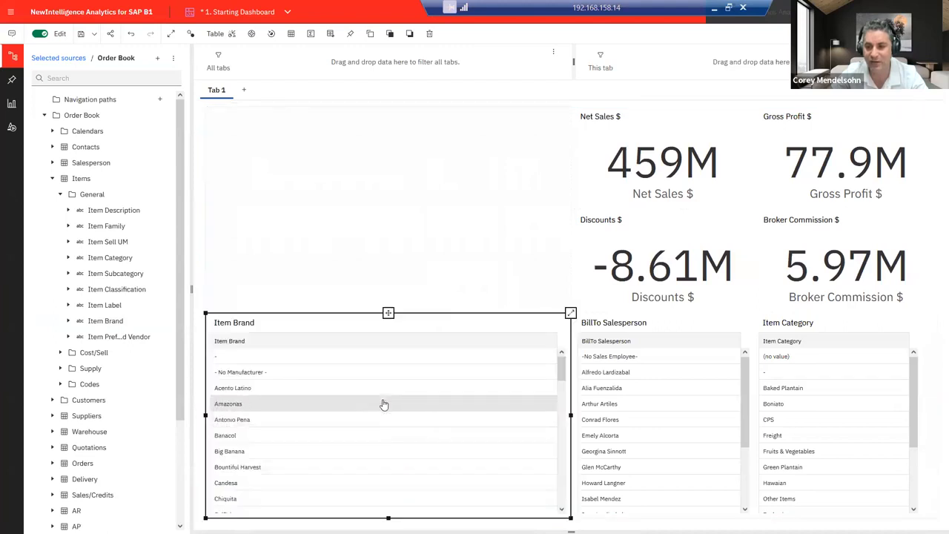
double_click(303, 326)
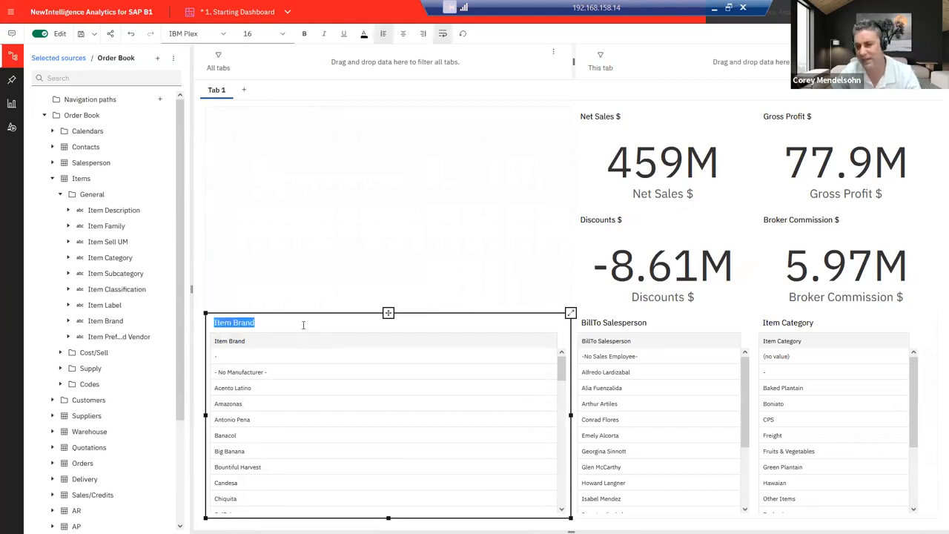
click(492, 324)
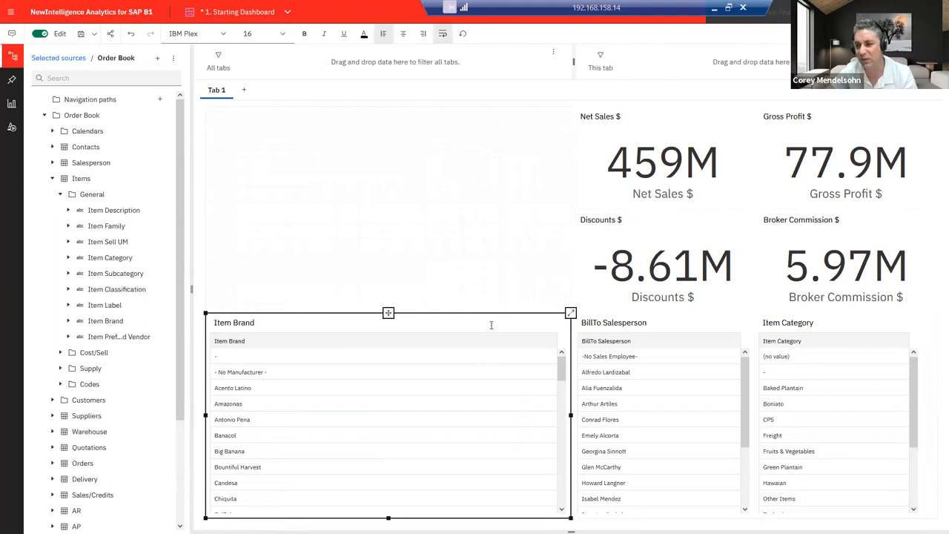
drag(388, 312, 393, 298)
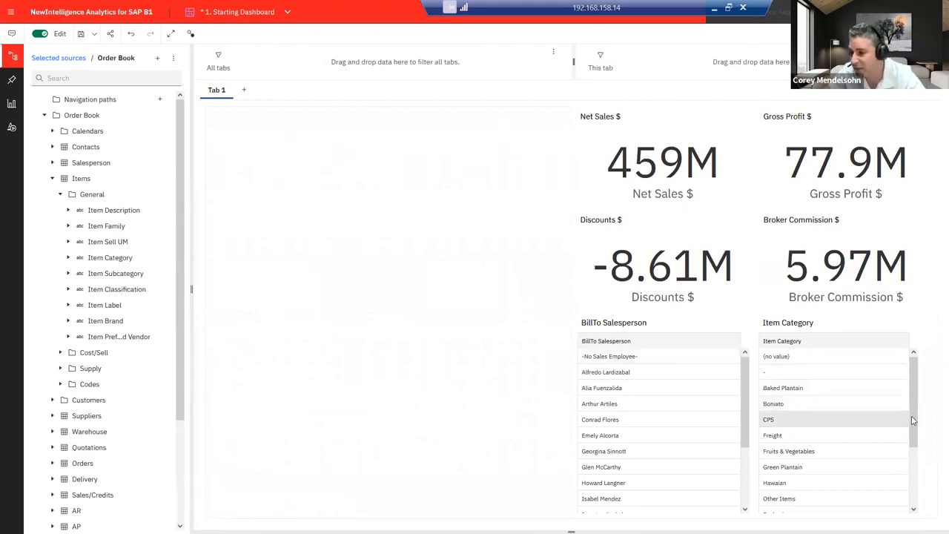
Step: Filter Item Category to Fruits & Vegetables, Hawaiian and Sweet Plantains, giving 301M Net Sales and 50.2M Gross Profit
mouse_move(914, 421)
mouse_down()
mouse_move(918, 458)
mouse_move(919, 429)
mouse_up()
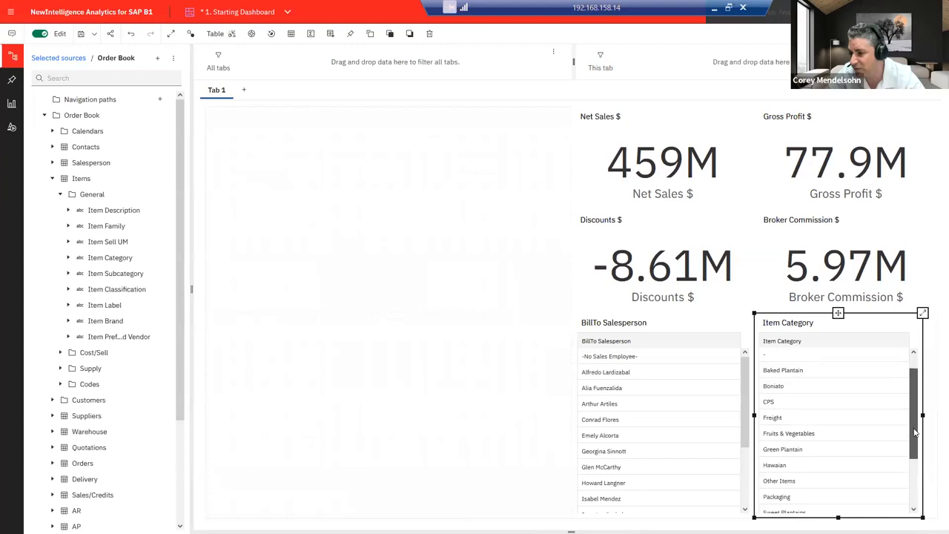
click(844, 438)
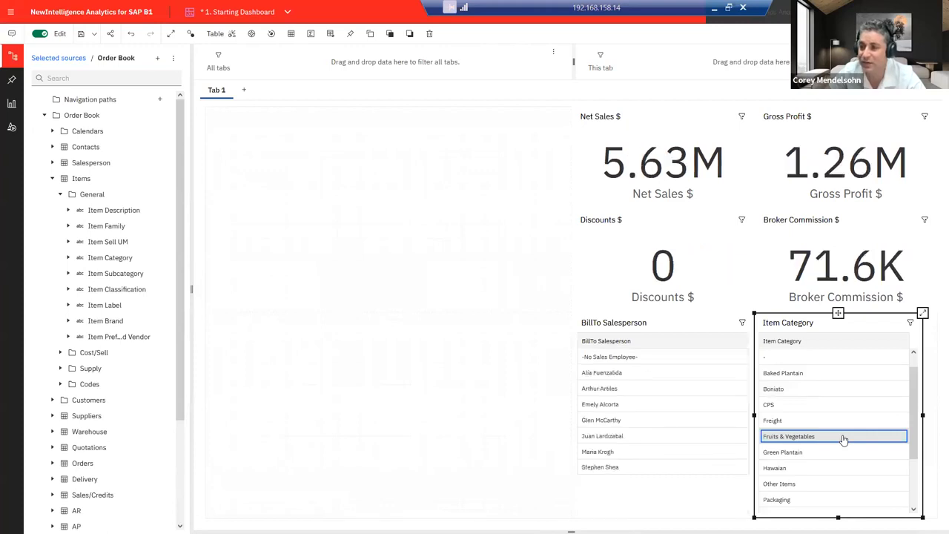
click(835, 468)
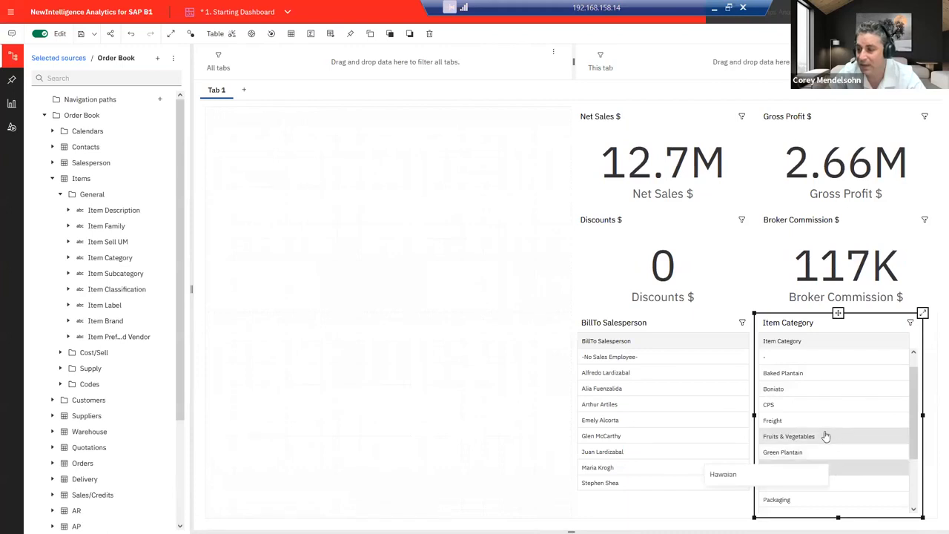
scroll(834, 452, down, 1)
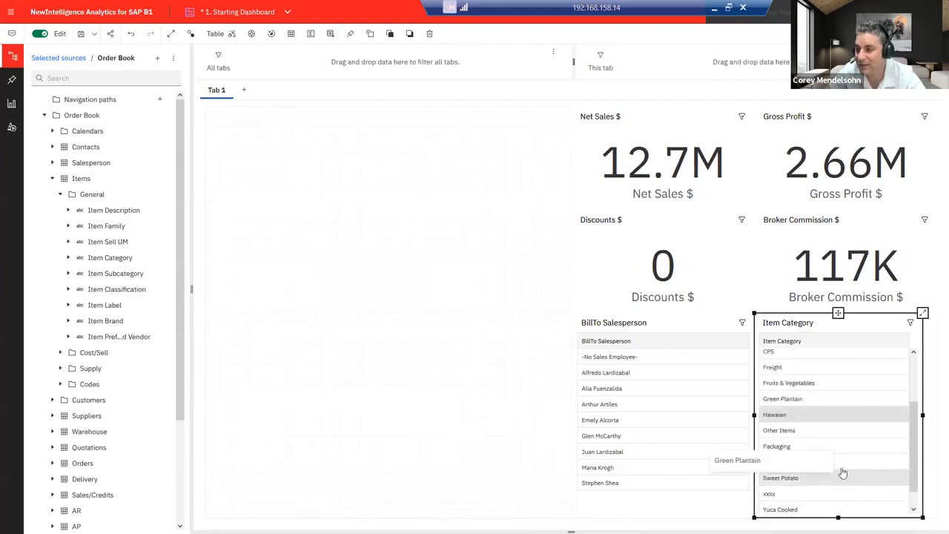
click(843, 479)
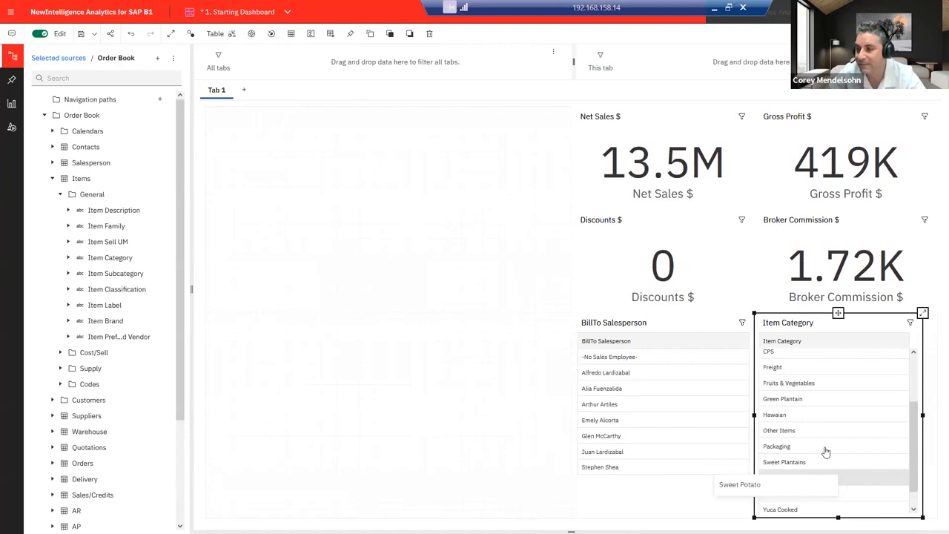
click(797, 399)
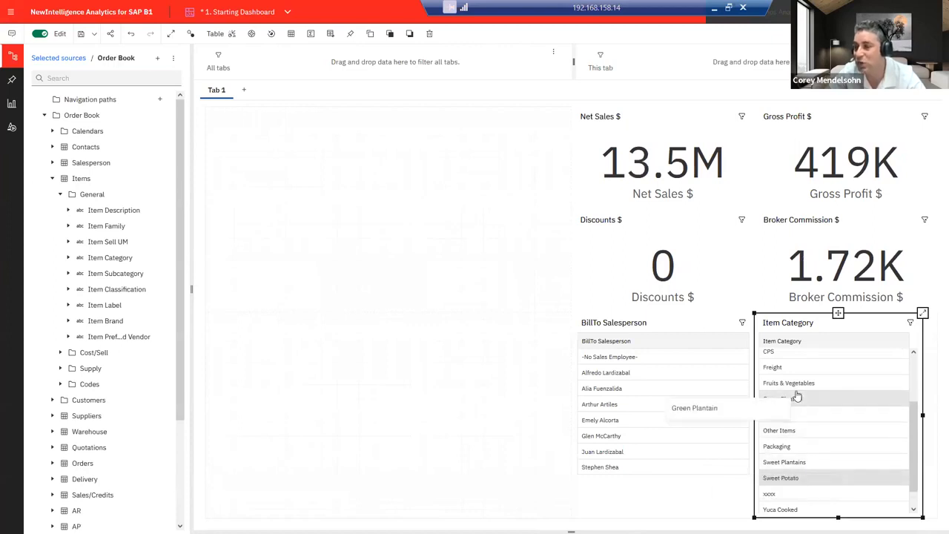
click(798, 385)
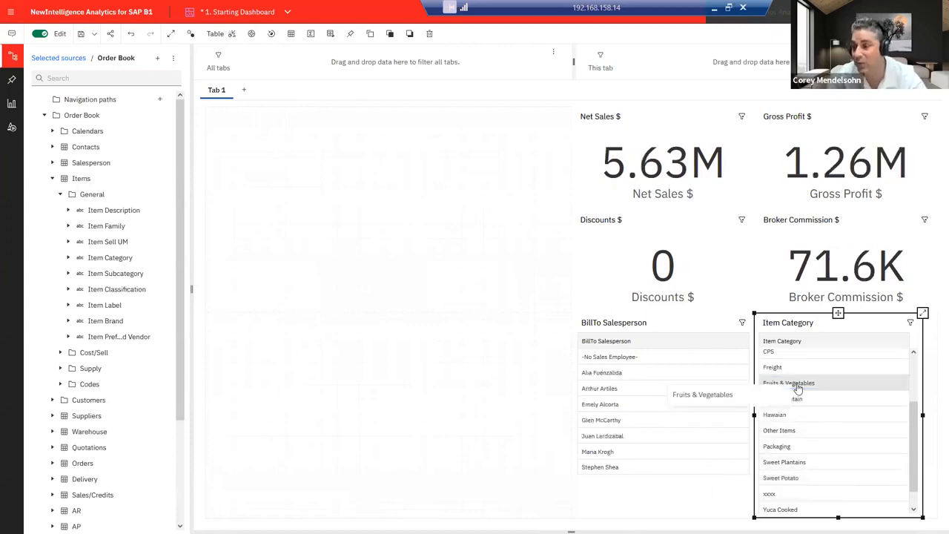
click(442, 357)
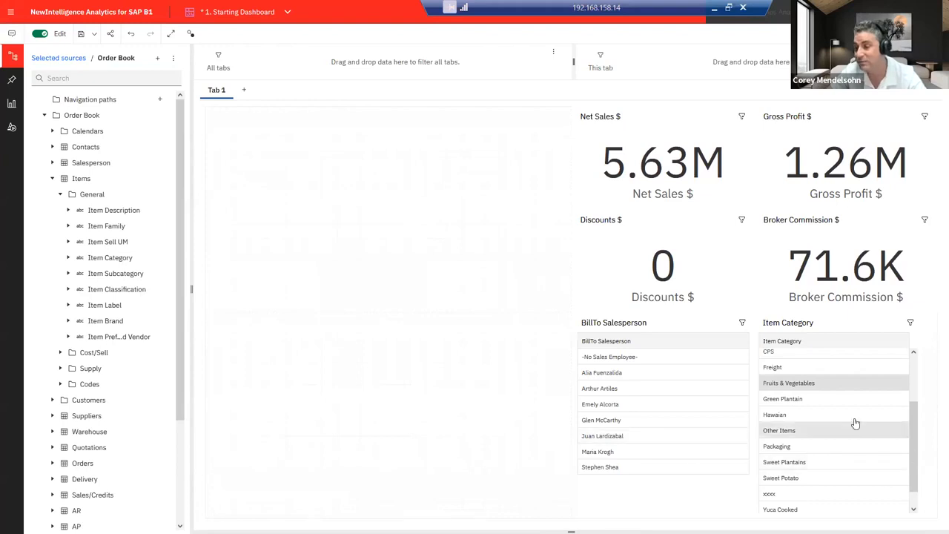
drag(833, 421, 840, 416)
click(835, 464)
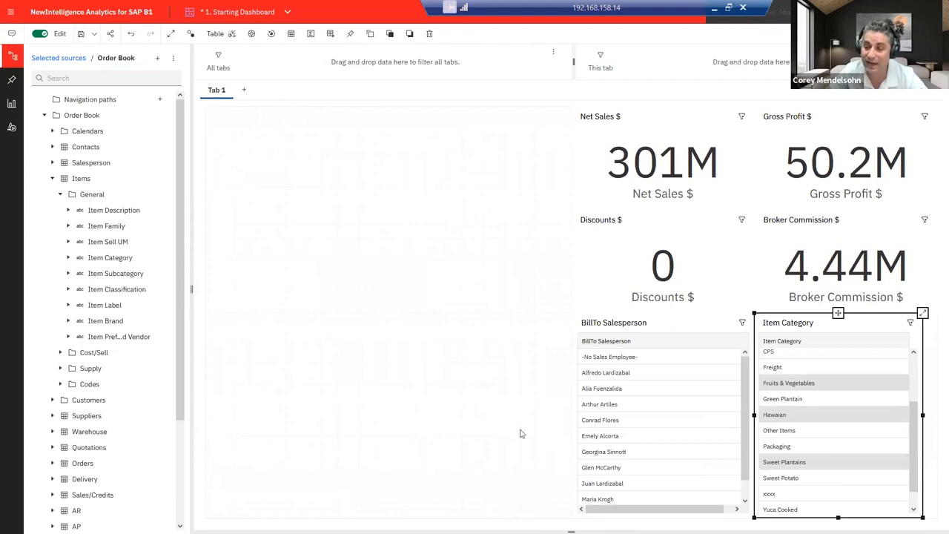
Step: Remove the salesperson selection and the Item Category filter so tiles return to 459M Net Sales
drag(665, 399, 661, 391)
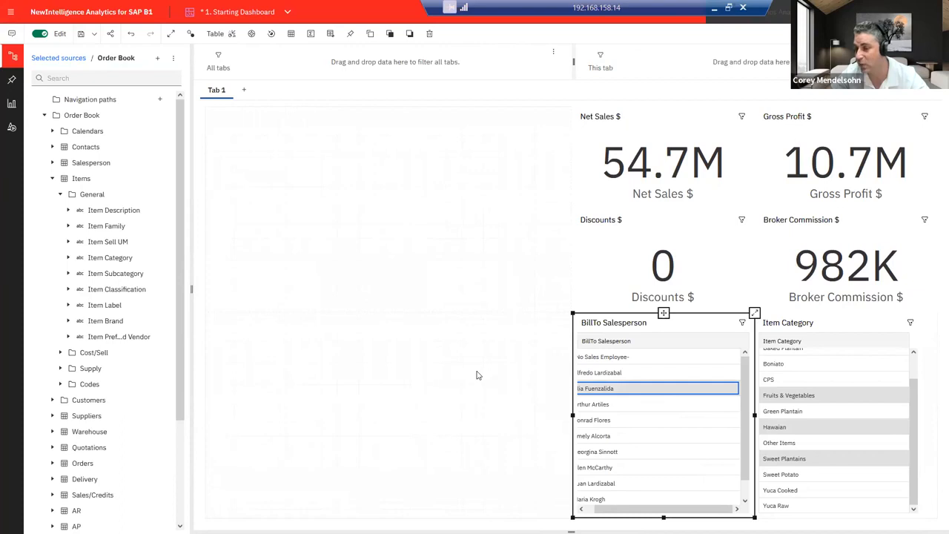
drag(616, 512, 592, 512)
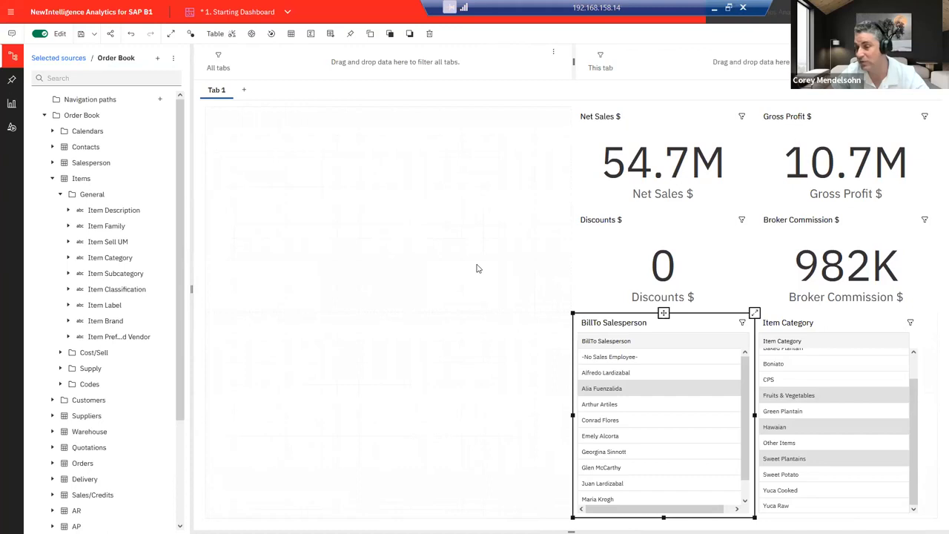
click(656, 392)
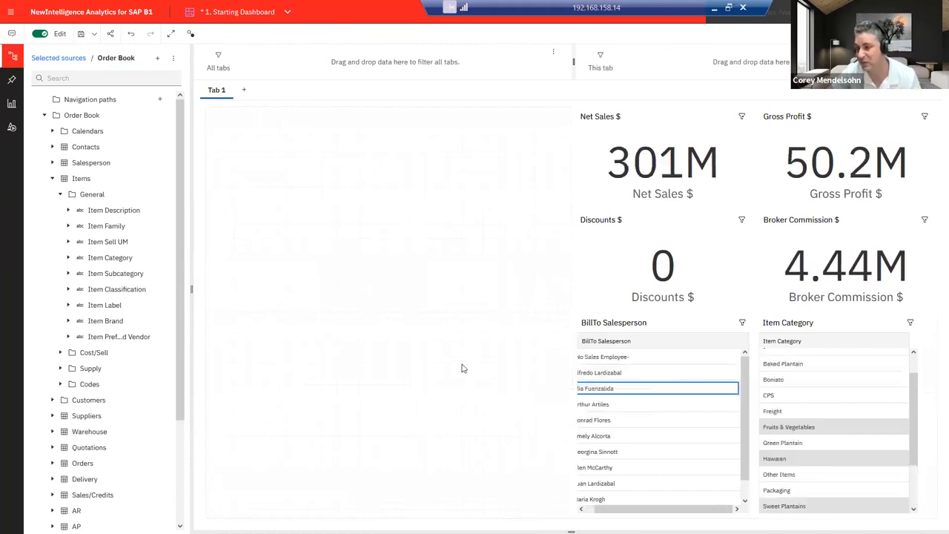
click(911, 324)
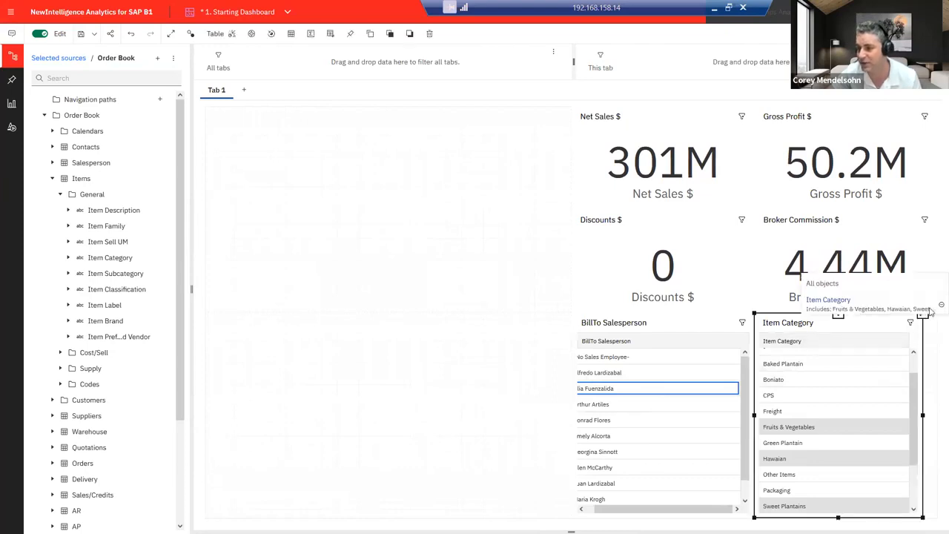
click(938, 307)
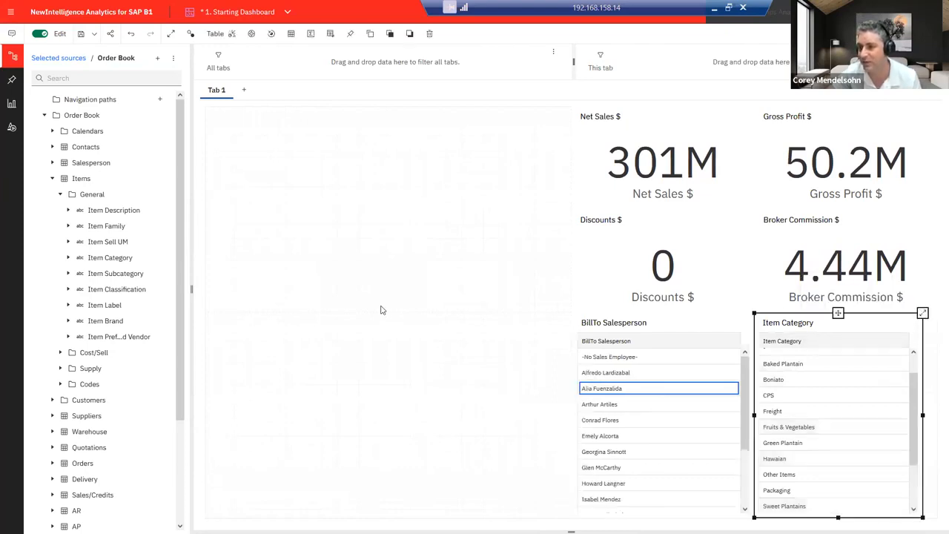
click(380, 310)
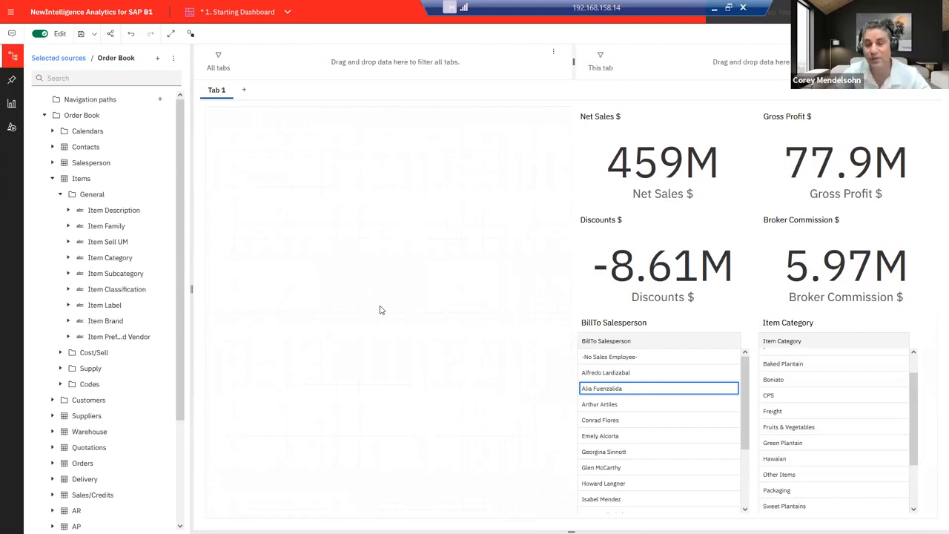
drag(178, 358, 176, 457)
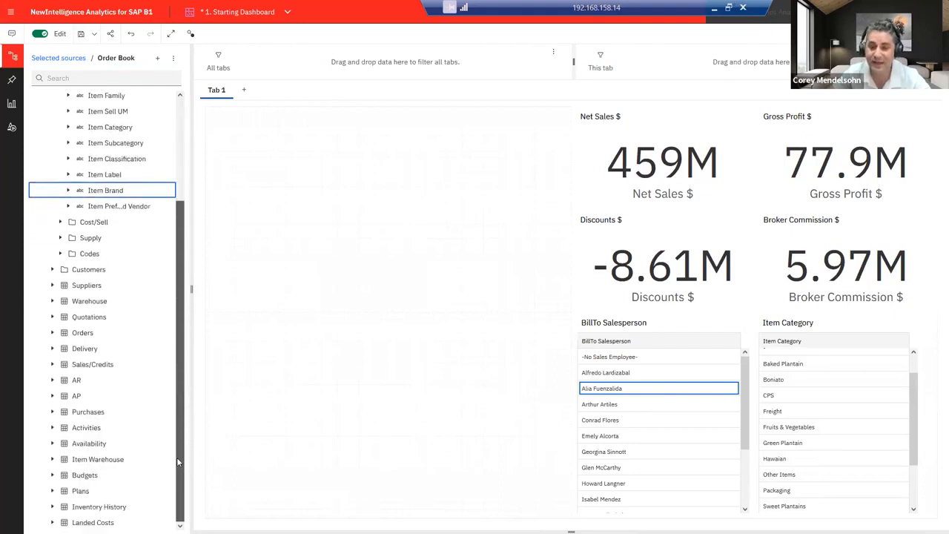
Step: Add Gross Profit $ from Sales/Credits > Line Key Figures as a large tile reading 77,859,763
click(52, 364)
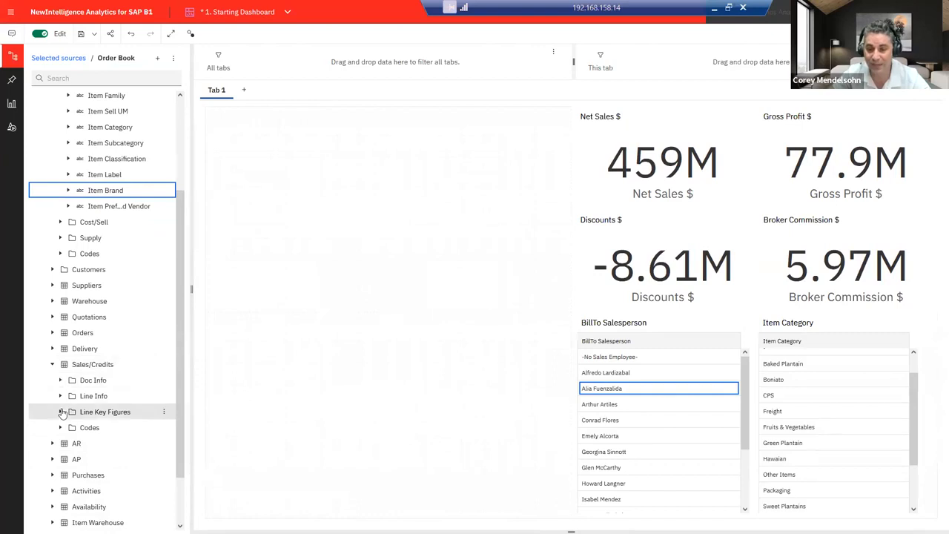
click(61, 412)
scroll(60, 411, down, 3)
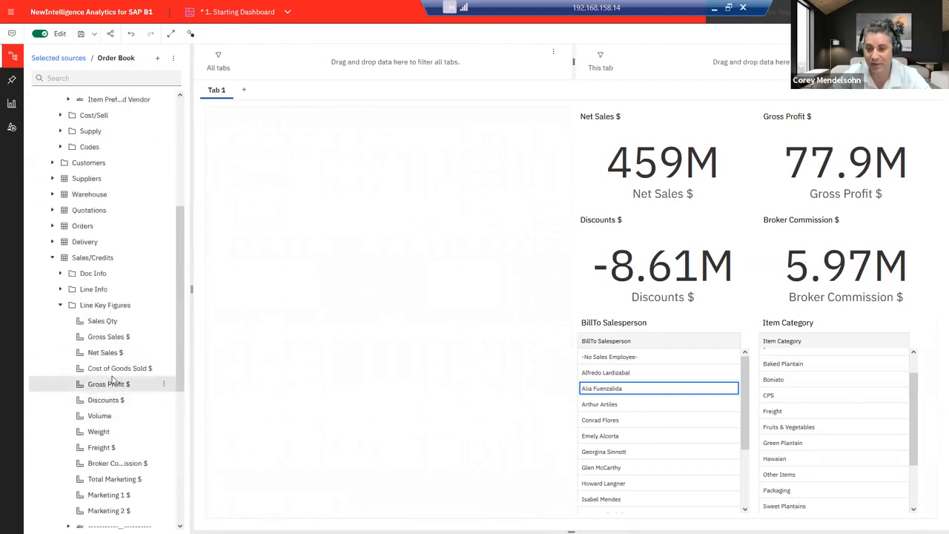
drag(114, 385, 384, 420)
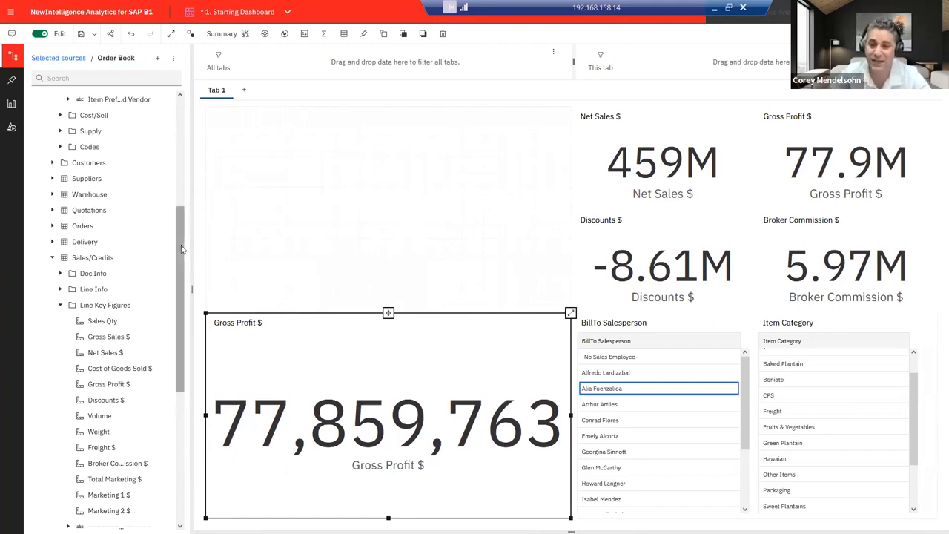
scroll(182, 249, up, 1)
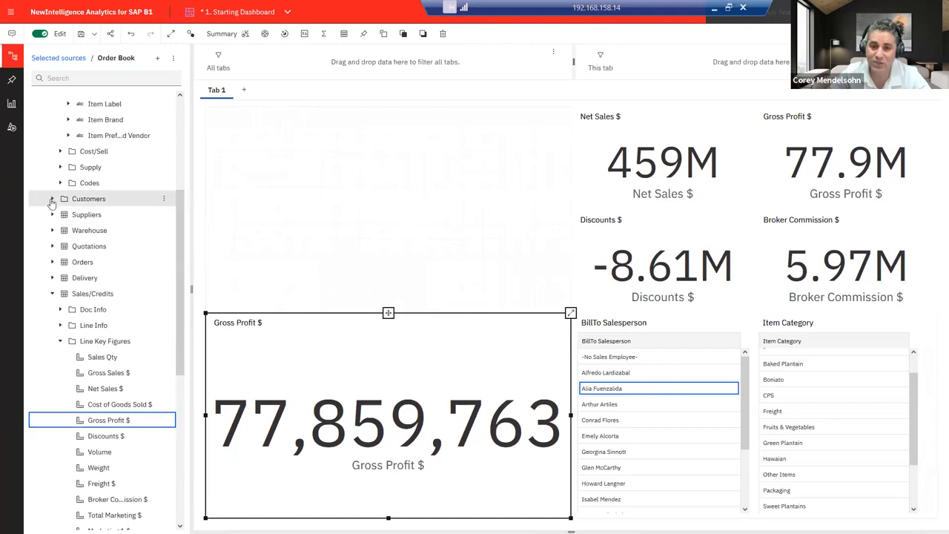
Step: Expand Customers > BillTo > General in the data tree
click(53, 199)
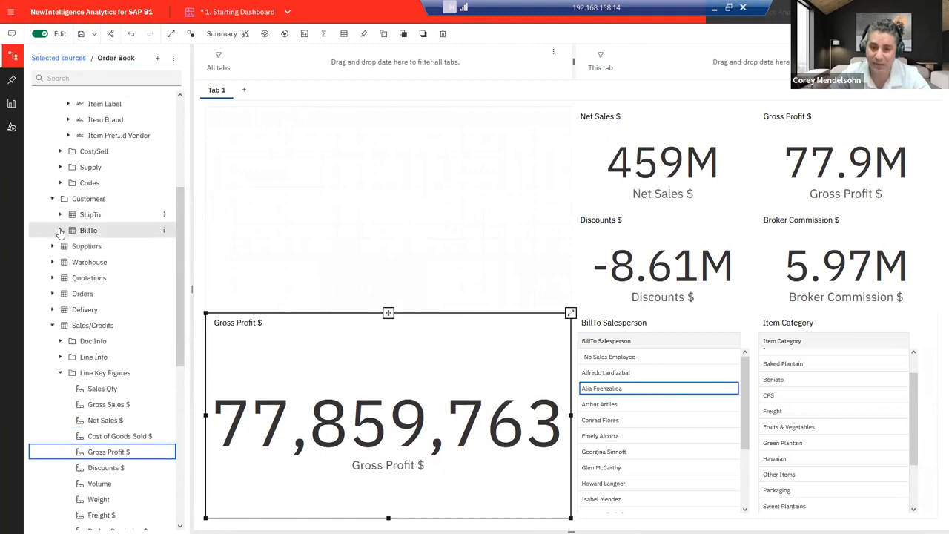
click(61, 230)
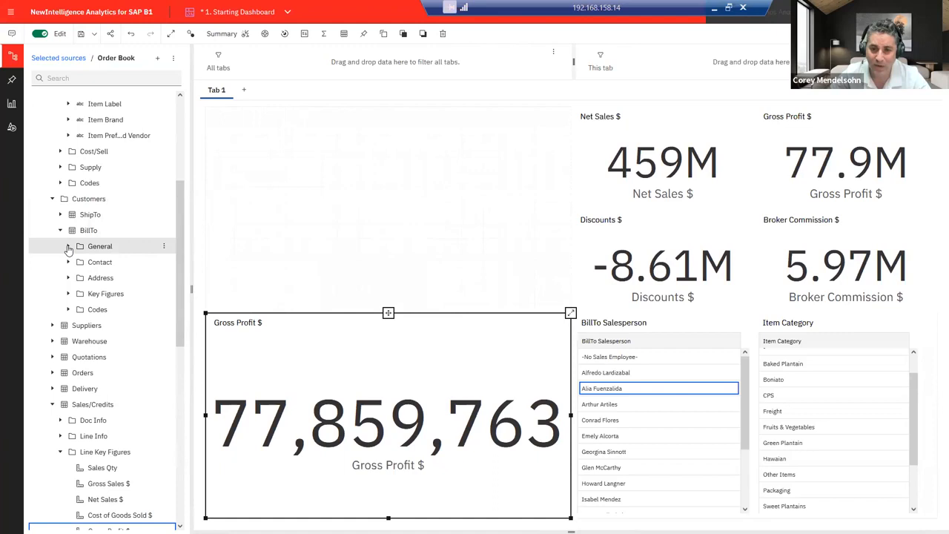
click(67, 247)
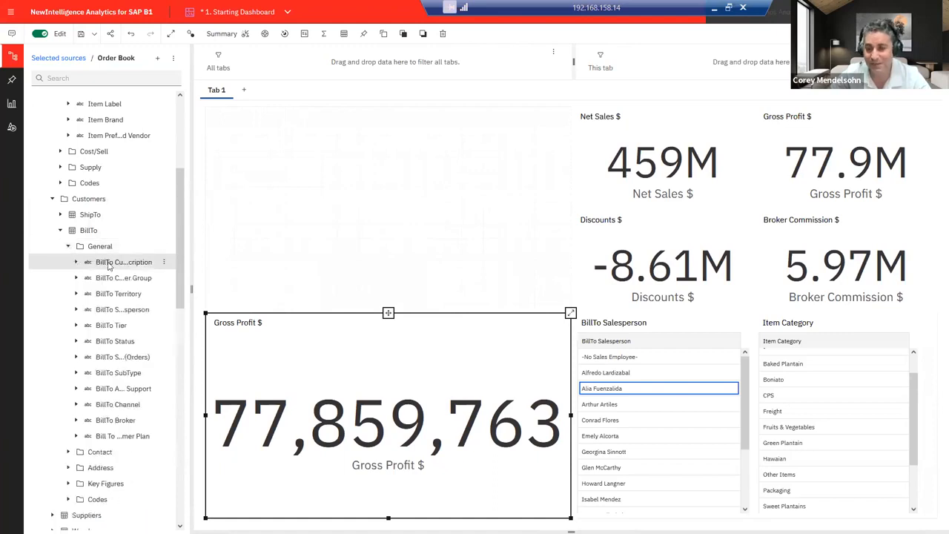
drag(108, 266, 332, 422)
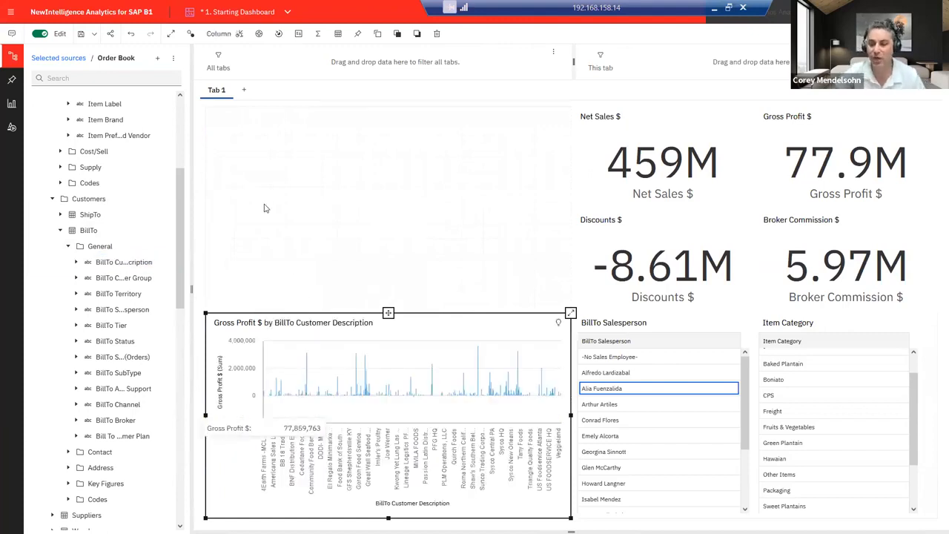
click(263, 208)
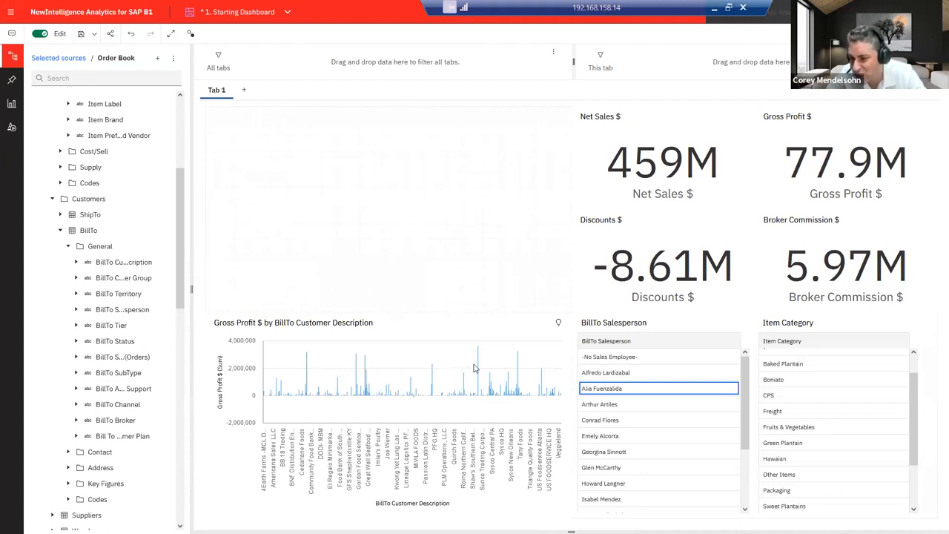
mouse_move(479, 367)
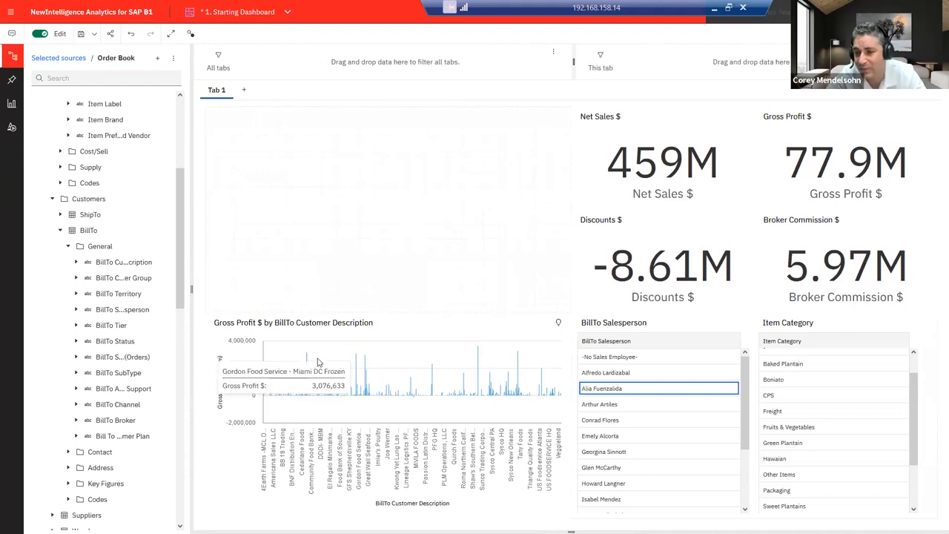
mouse_move(308, 359)
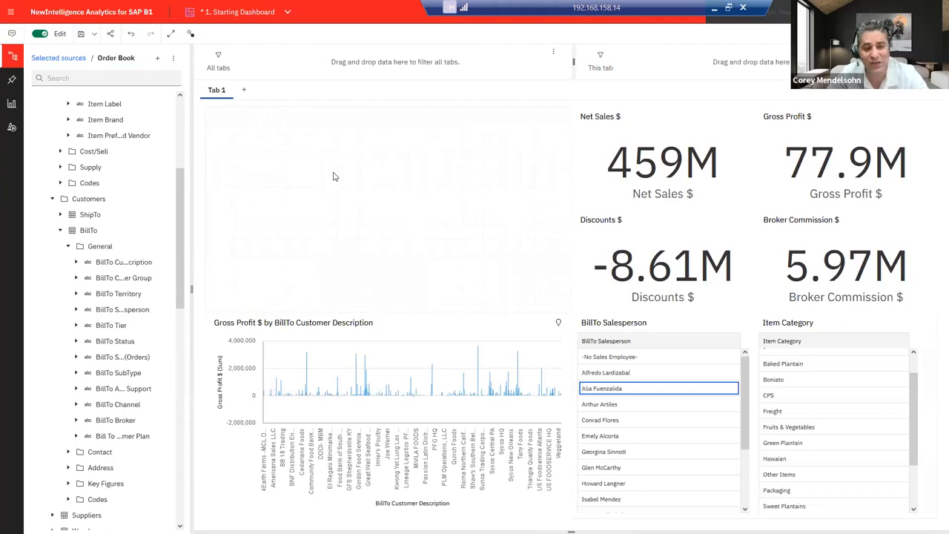
click(437, 325)
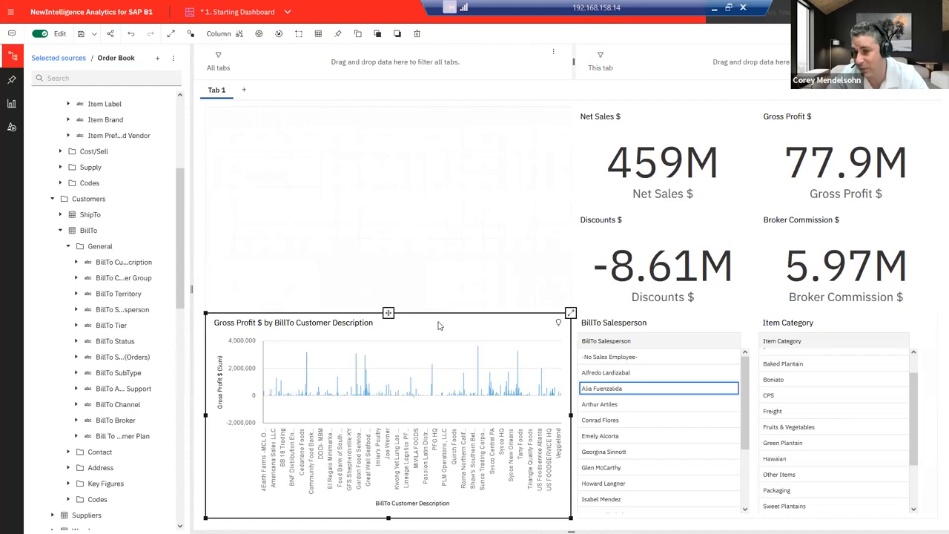
Step: Change the Gross Profit by BillTo customer chart to a word cloud
click(218, 33)
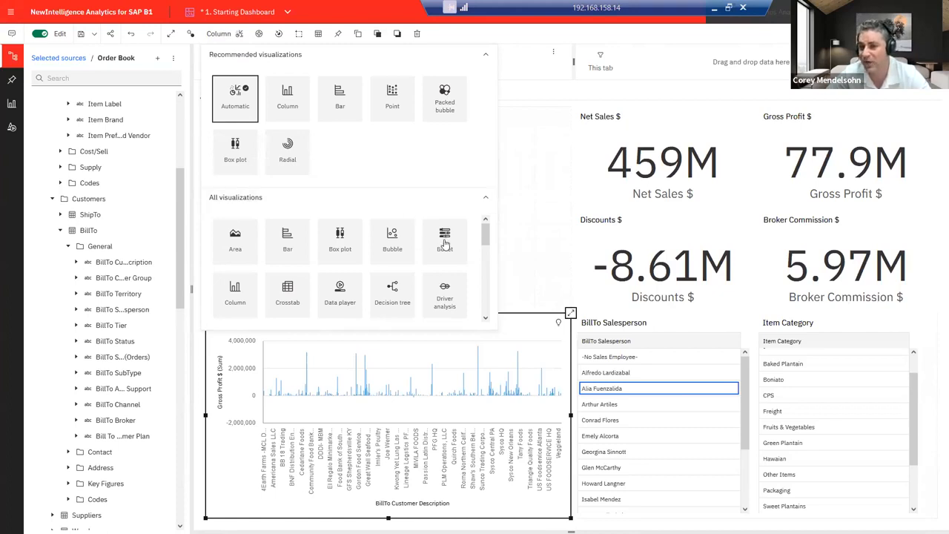
drag(487, 238, 489, 311)
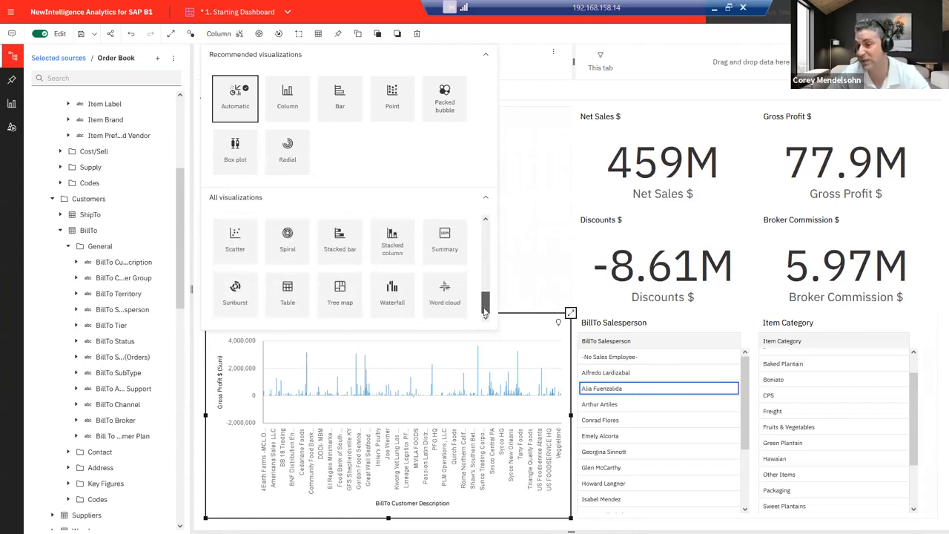
click(444, 295)
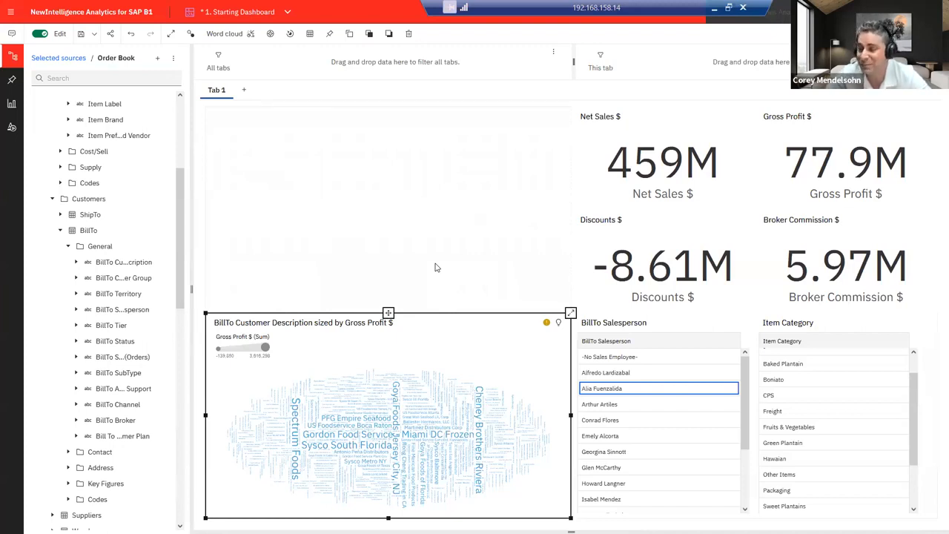
Step: Filter to Sweet Plantains and drop the salesperson selection, giving 283M Net Sales and 46.3M Gross Profit
click(669, 391)
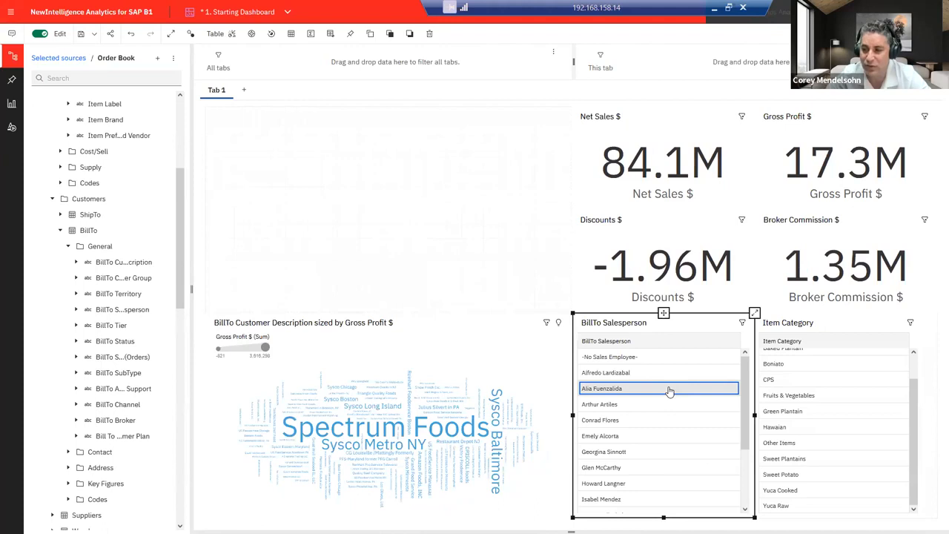
click(794, 459)
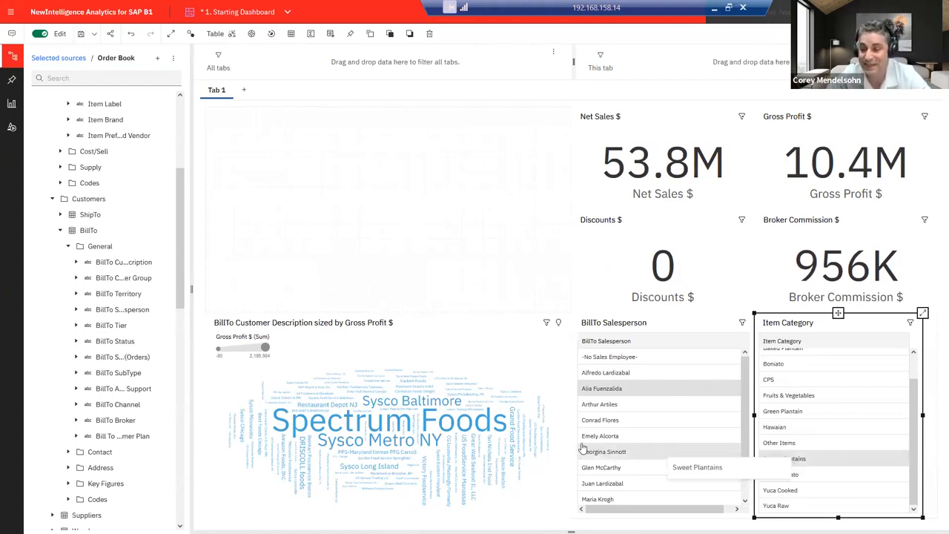
mouse_move(481, 422)
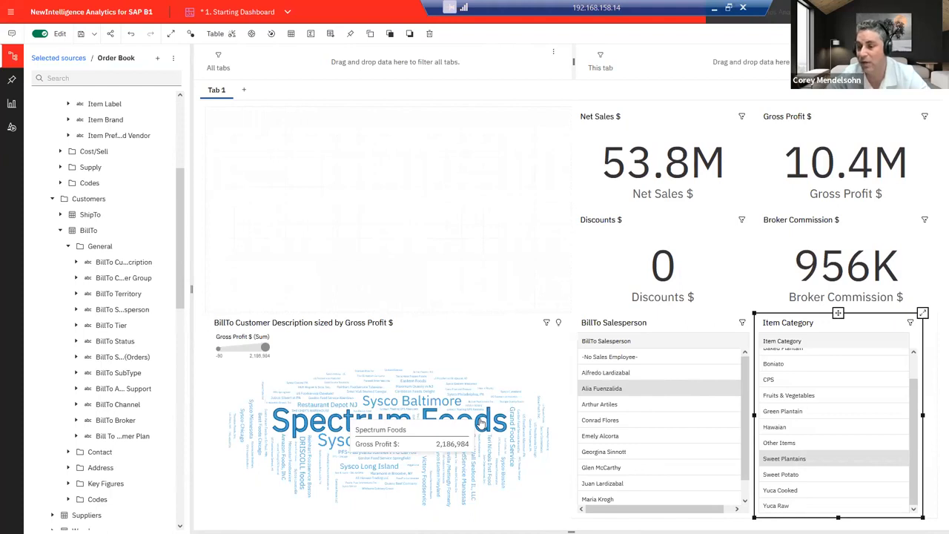
click(651, 393)
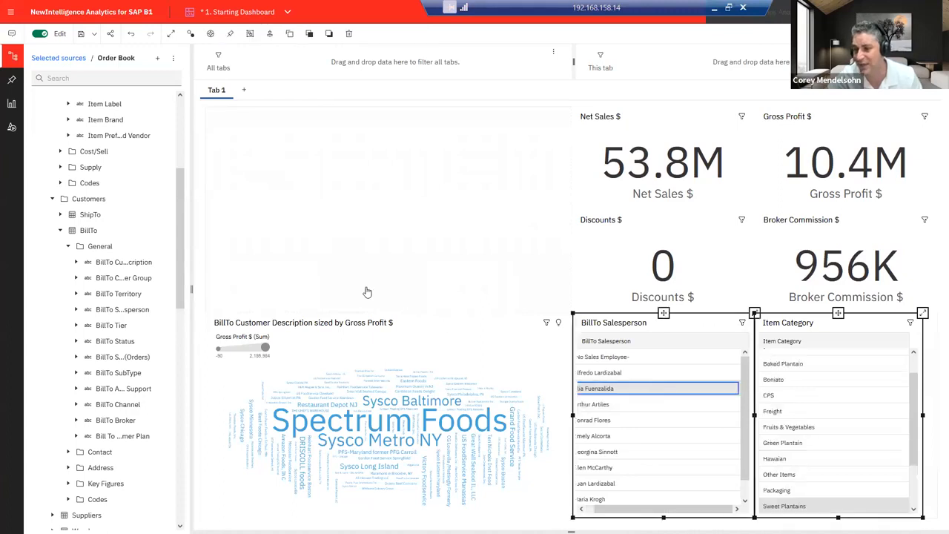
click(313, 243)
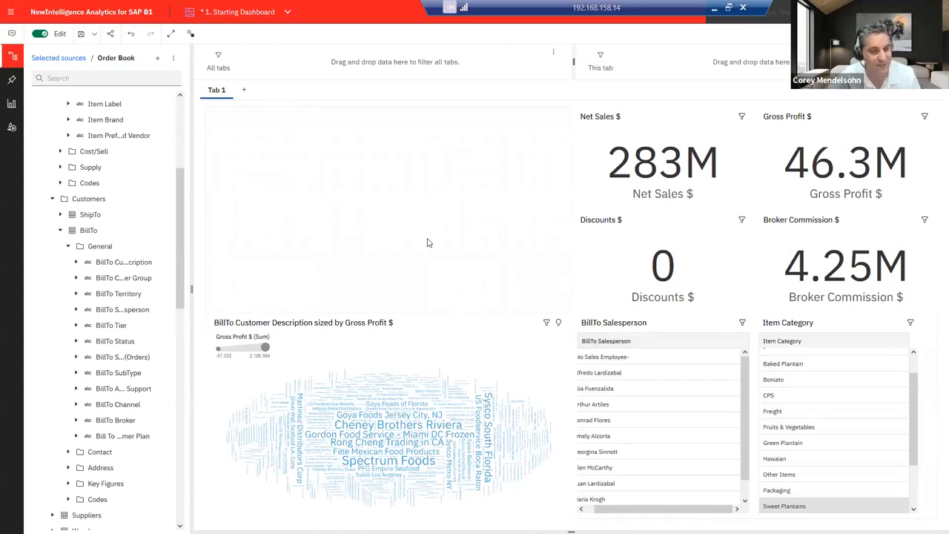
click(180, 188)
drag(180, 188, 185, 116)
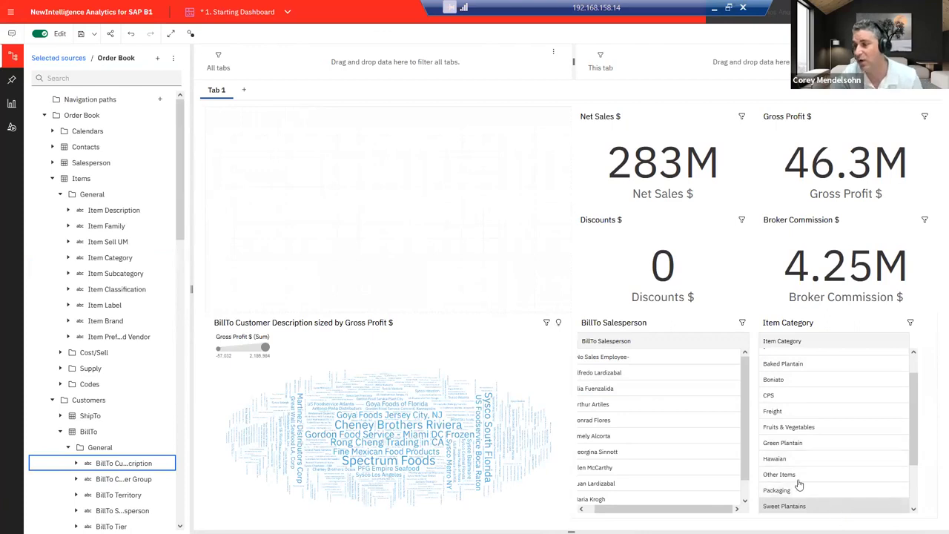
Step: Clear the Sweet Plantains filter and expand Calendars > Calendar in the data tree
click(840, 507)
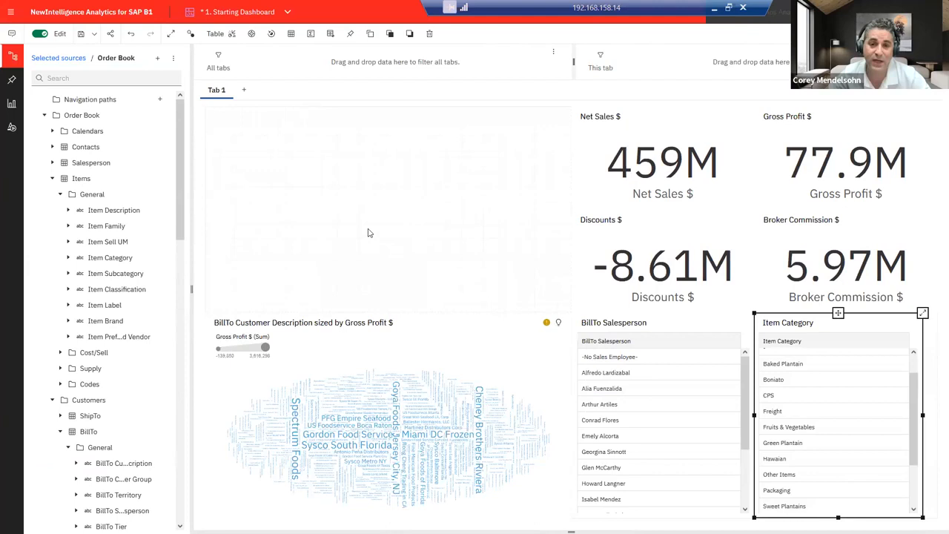
click(53, 131)
click(60, 146)
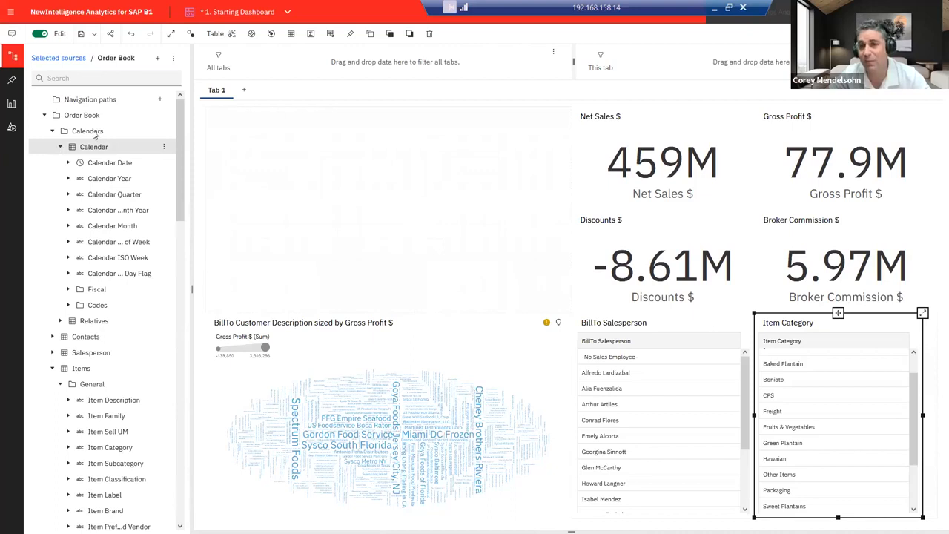
Step: Start a new navigation path with levels Calendar Year, Calendar Quarter and Calendar Month
click(162, 101)
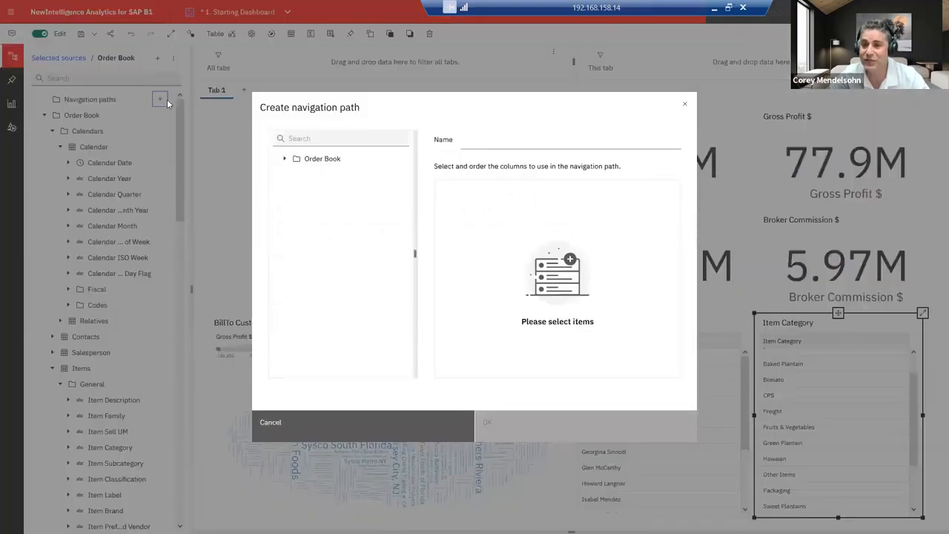
click(285, 160)
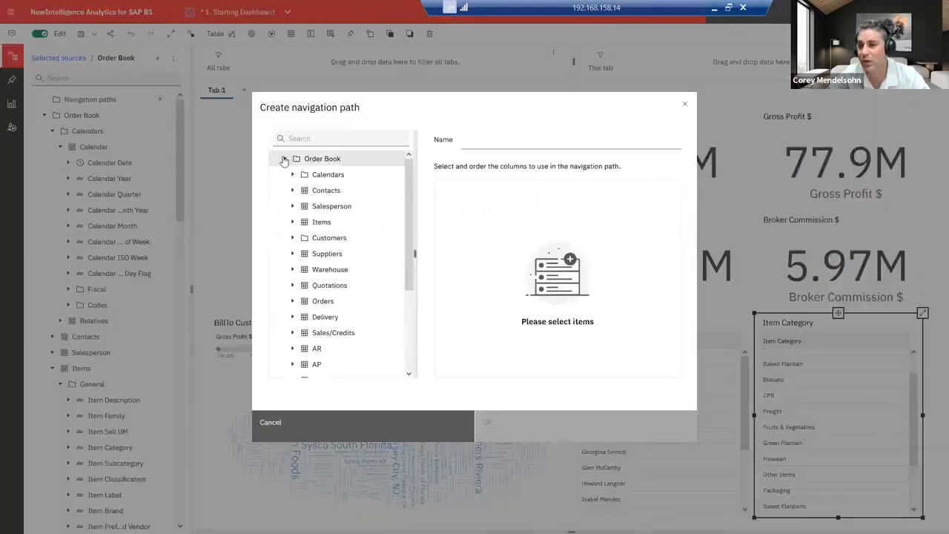
click(292, 176)
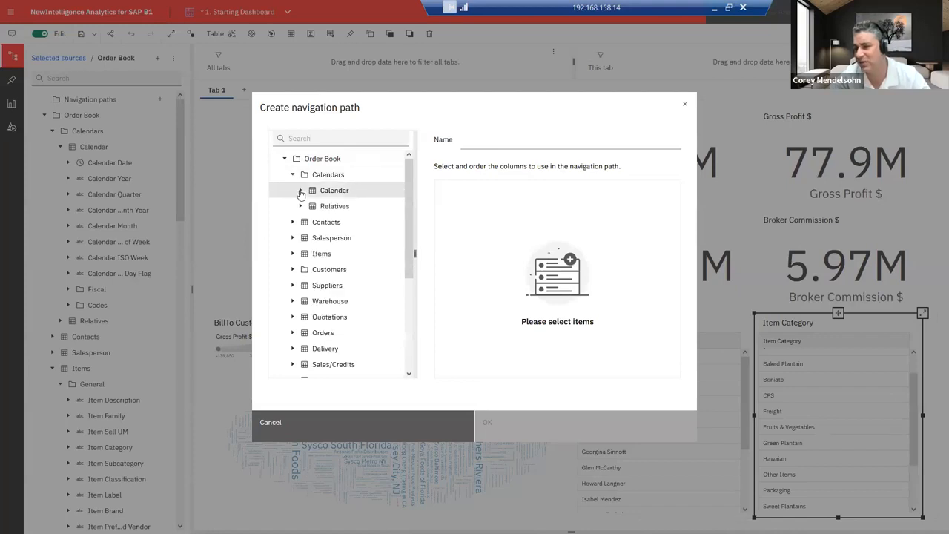
click(301, 192)
drag(340, 222, 472, 223)
drag(341, 238, 490, 252)
drag(384, 271, 501, 278)
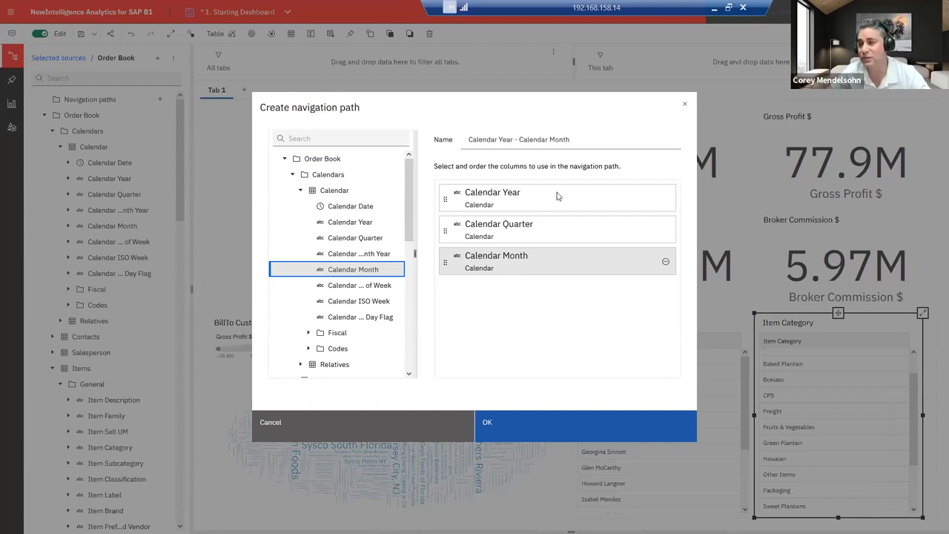
Step: Name the navigation path YQM and create it
click(574, 141)
drag(597, 143, 464, 142)
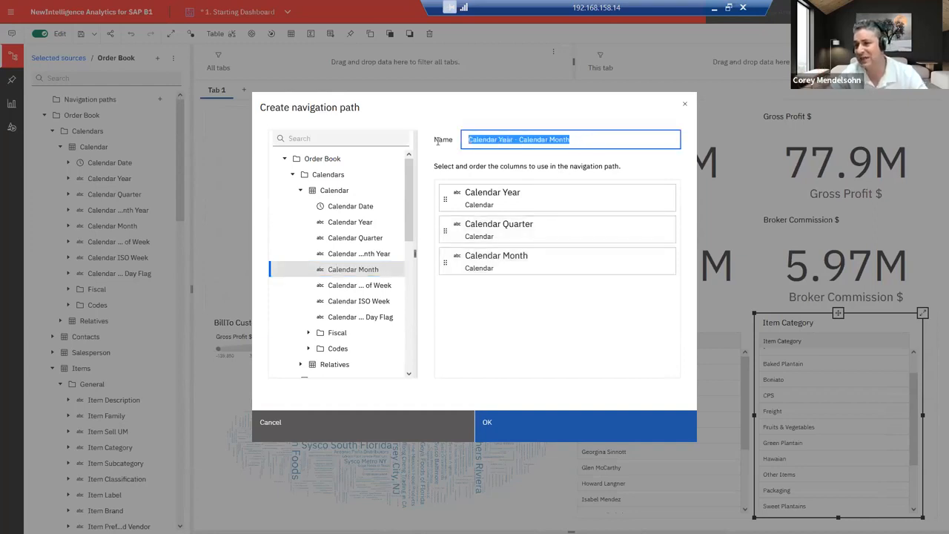
text(YQM)
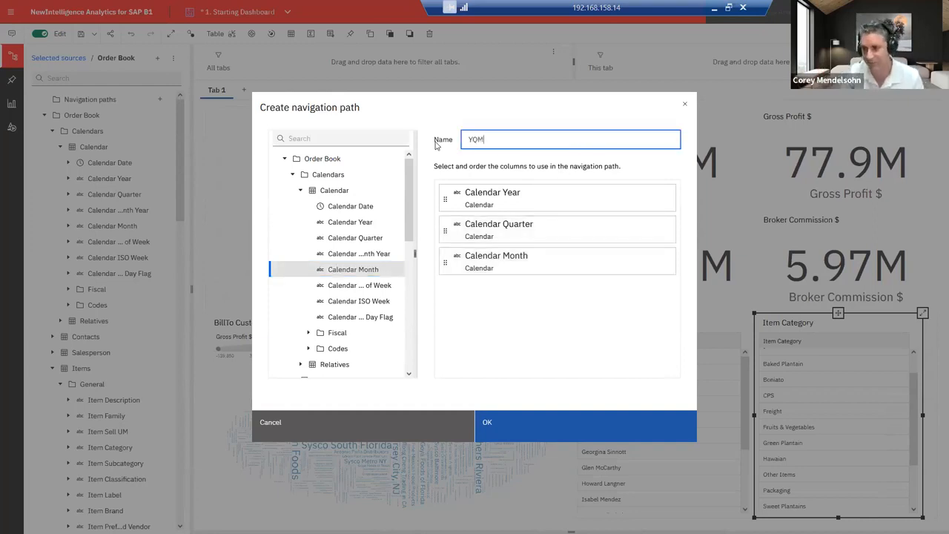
click(520, 427)
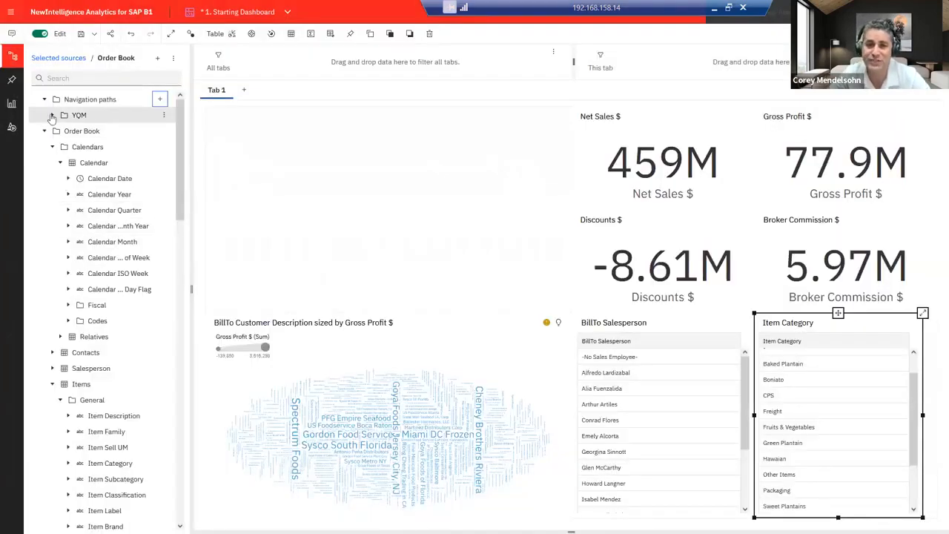
Step: Chart Net Sales $ by YQM's Calendar Year as a line chart in the empty top-left area
click(52, 116)
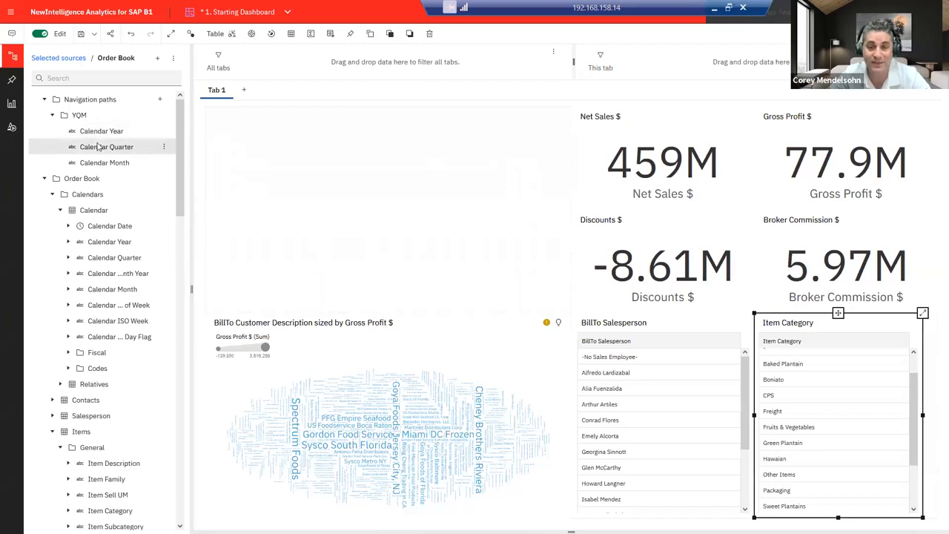
click(121, 131)
drag(180, 156, 386, 213)
click(118, 377)
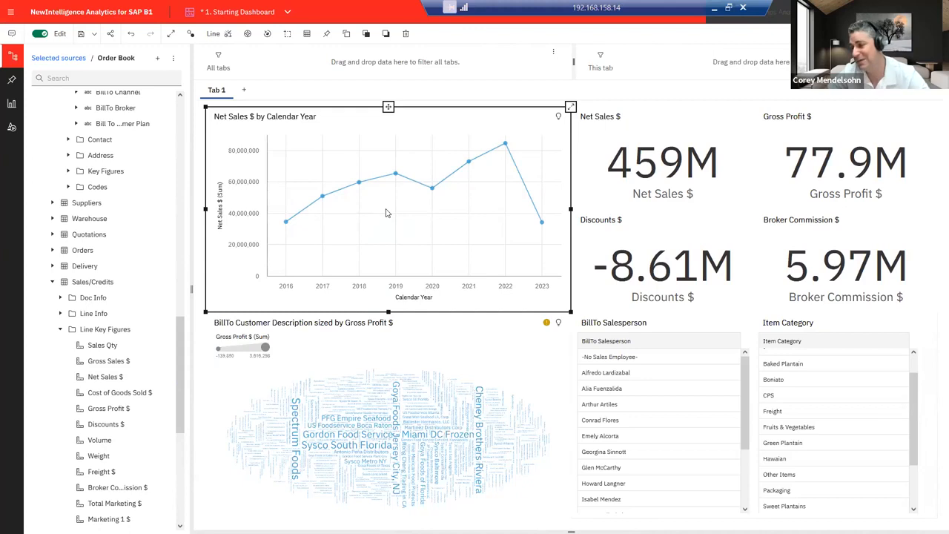
Step: Switch the Net Sales chart to columns and drill down from 2022 into its quarters
click(219, 34)
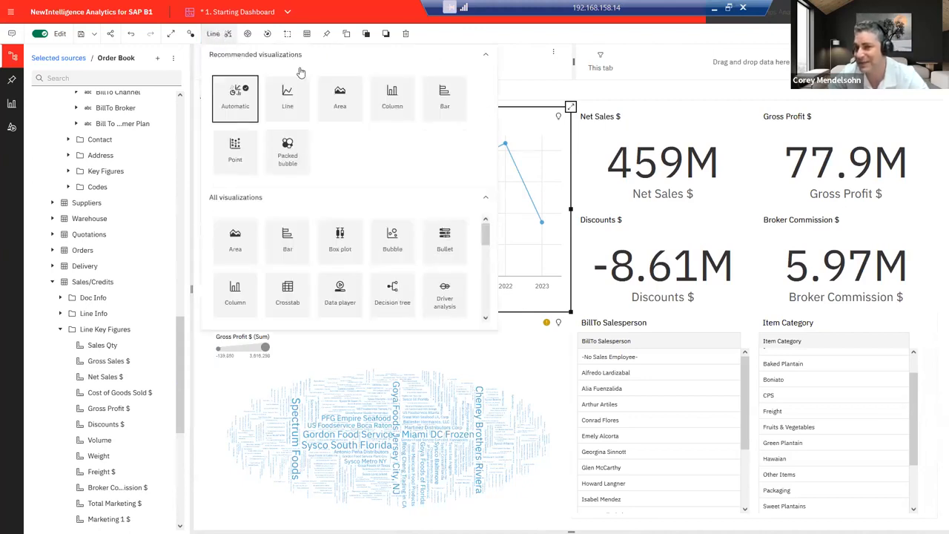
click(391, 100)
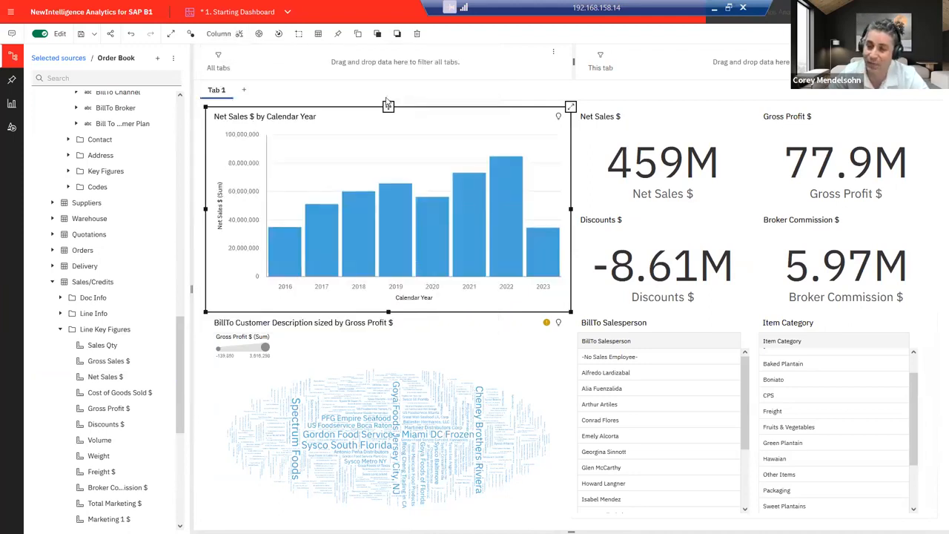
click(508, 245)
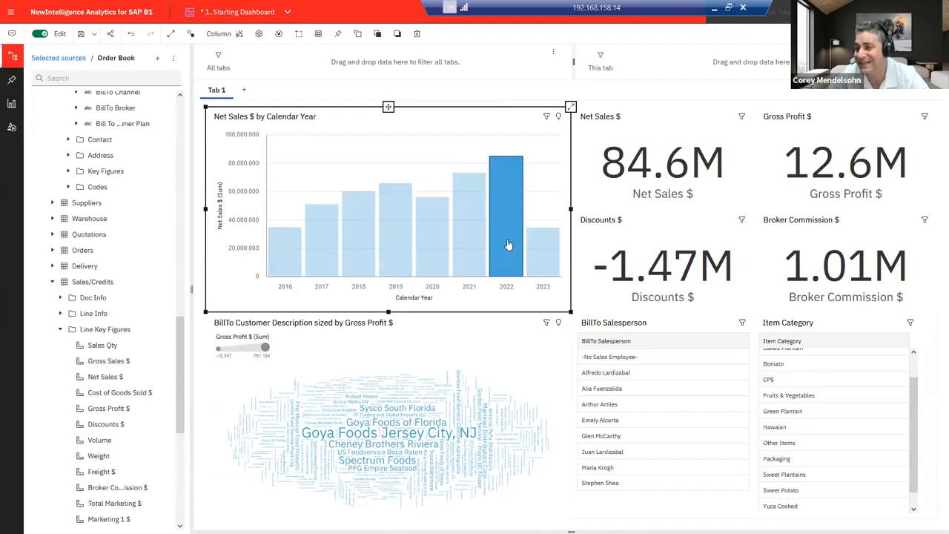
right_click(509, 244)
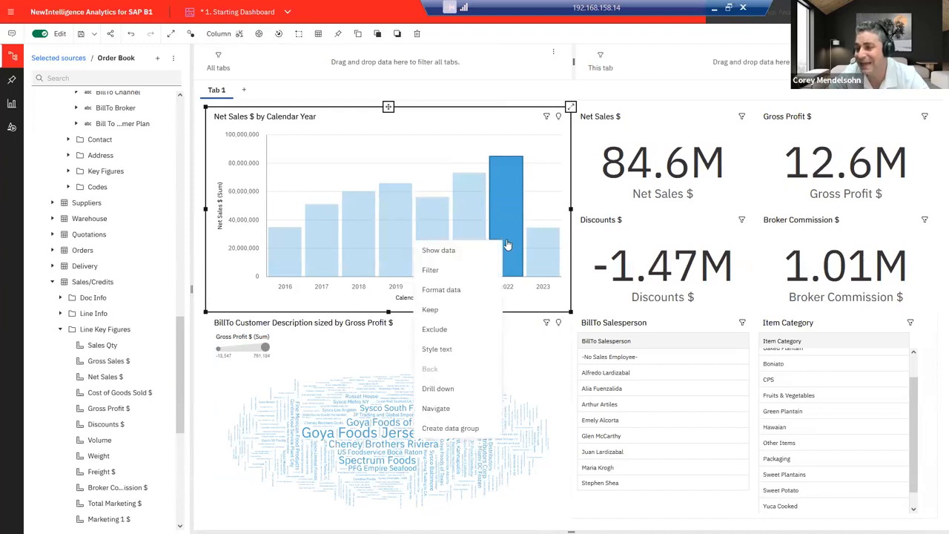
click(457, 389)
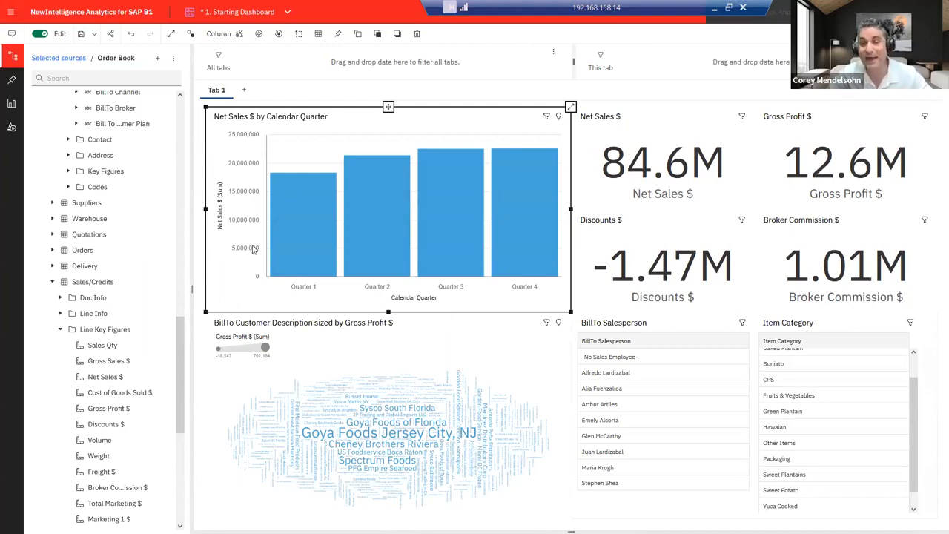
Step: Rename the Tab 1 dashboard tab to Sales
double_click(217, 91)
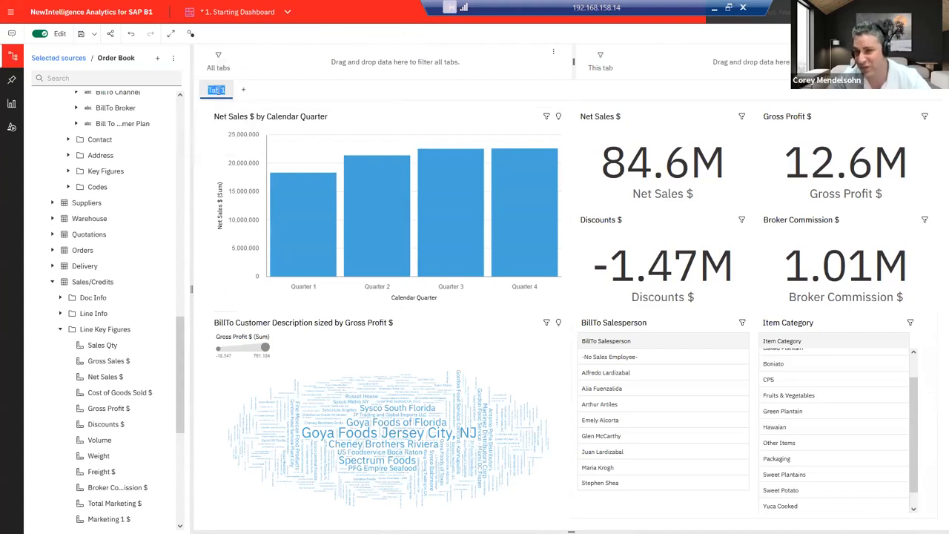
text(Sales)
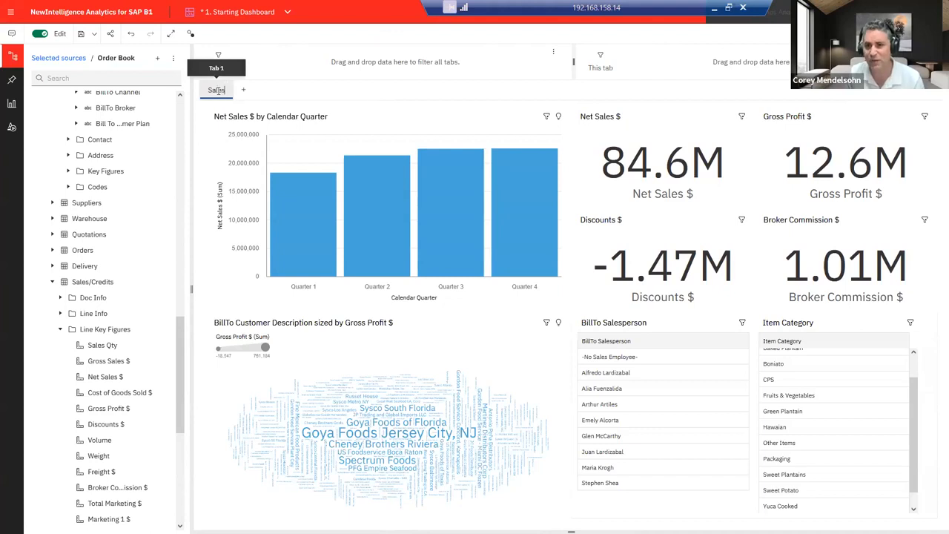
key(Return)
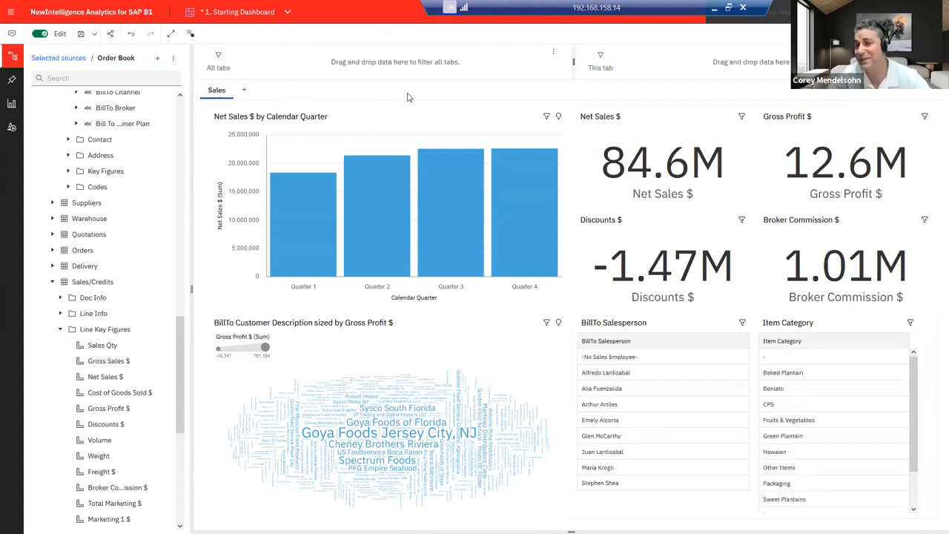
key(F11)
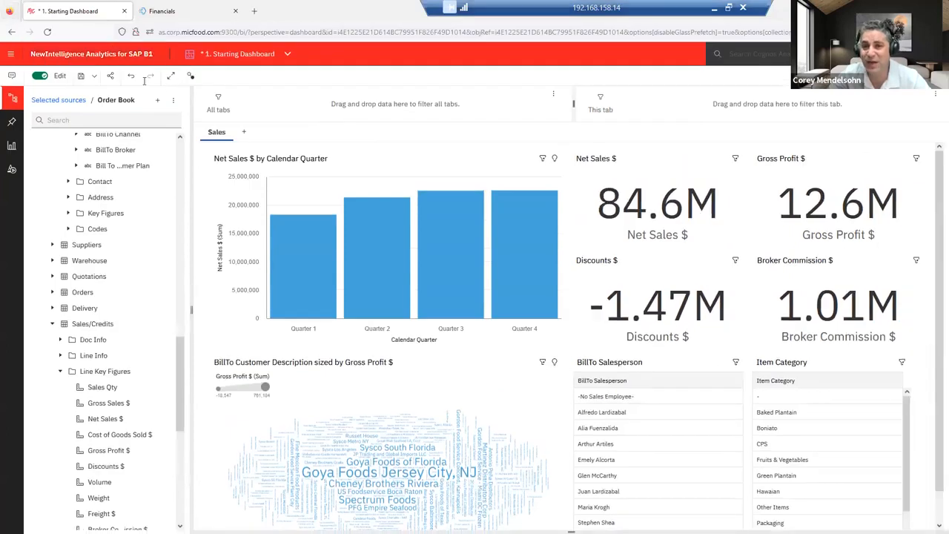
key(F11)
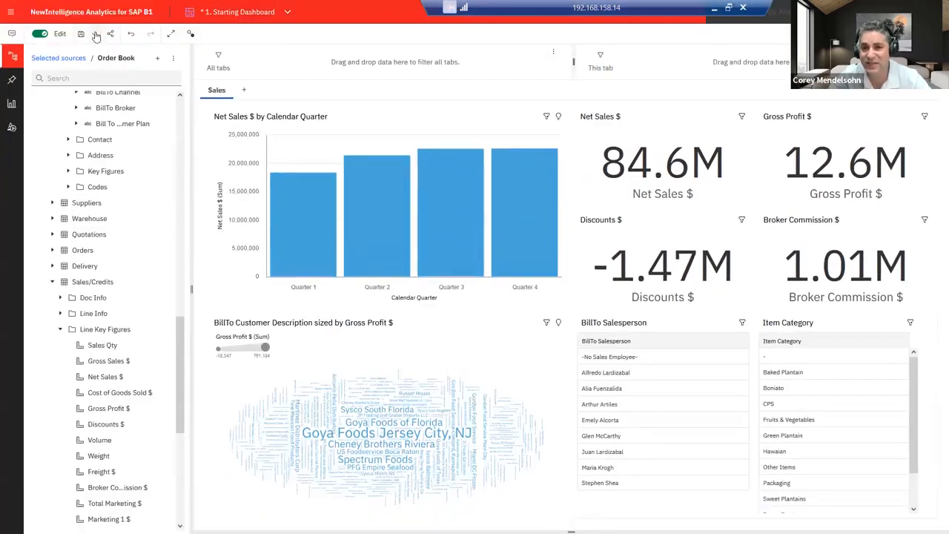
Step: Save the dashboard as 'My New Dashboard' in My content, confirming replacement of the existing copy
click(94, 35)
click(113, 80)
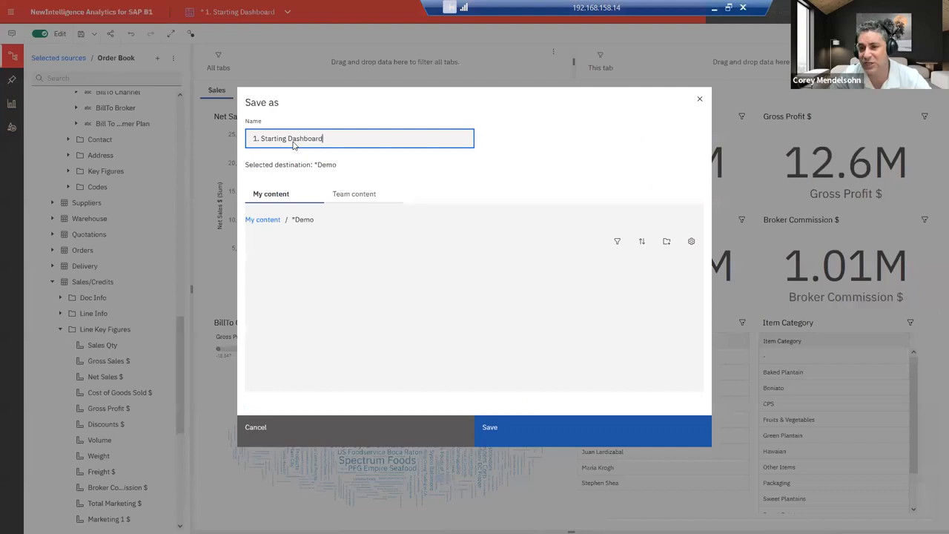
double_click(268, 220)
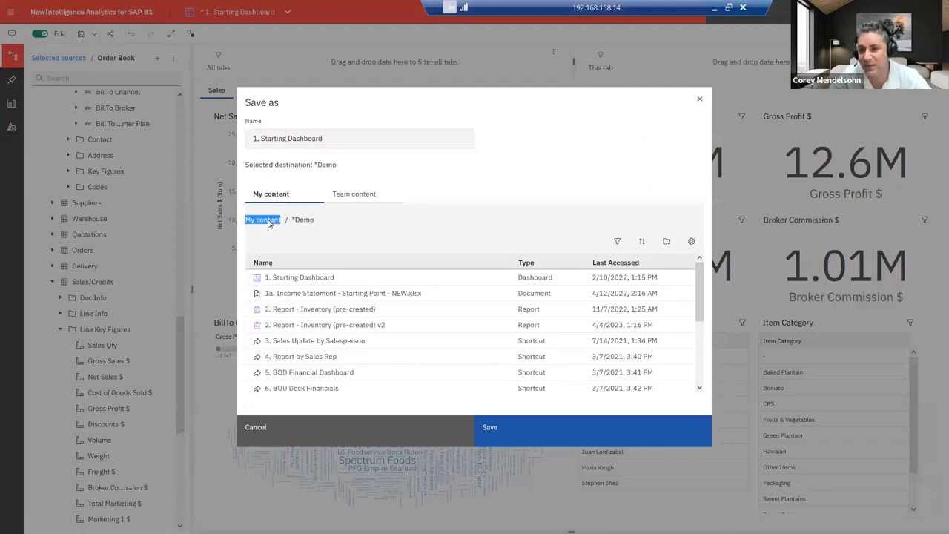
double_click(330, 138)
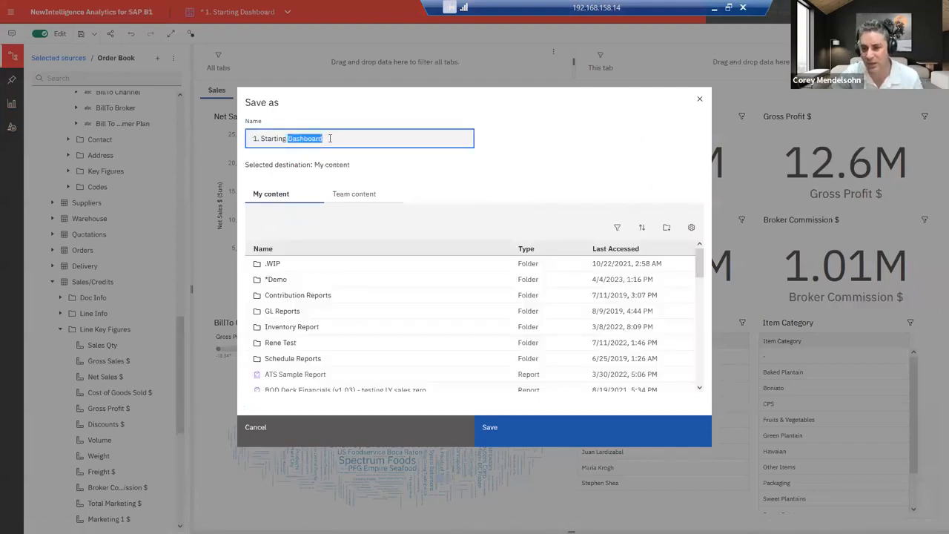
drag(337, 138, 212, 134)
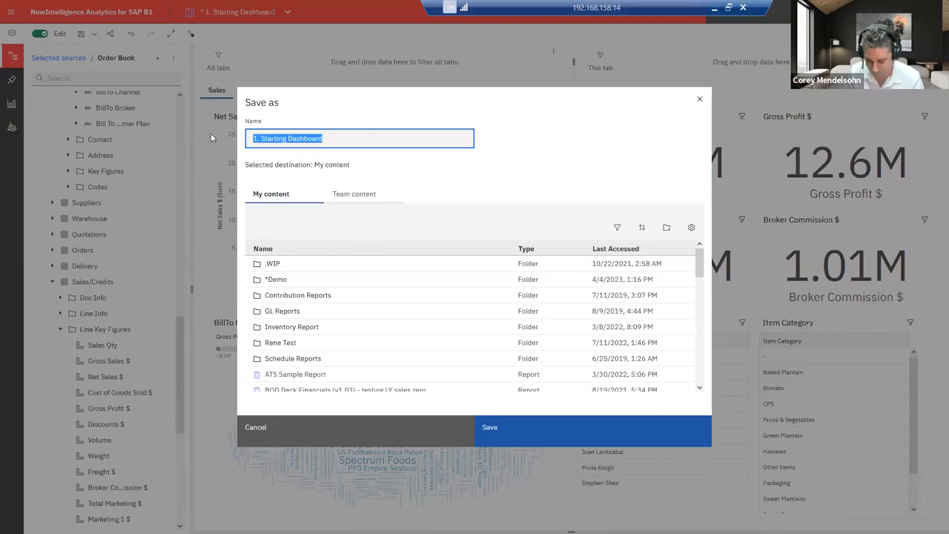
text(My New Dashboard)
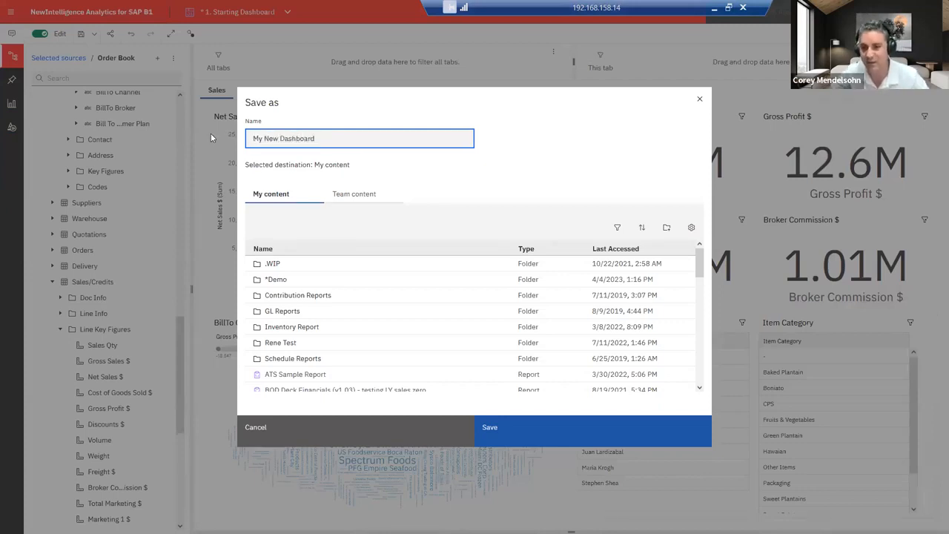
click(542, 430)
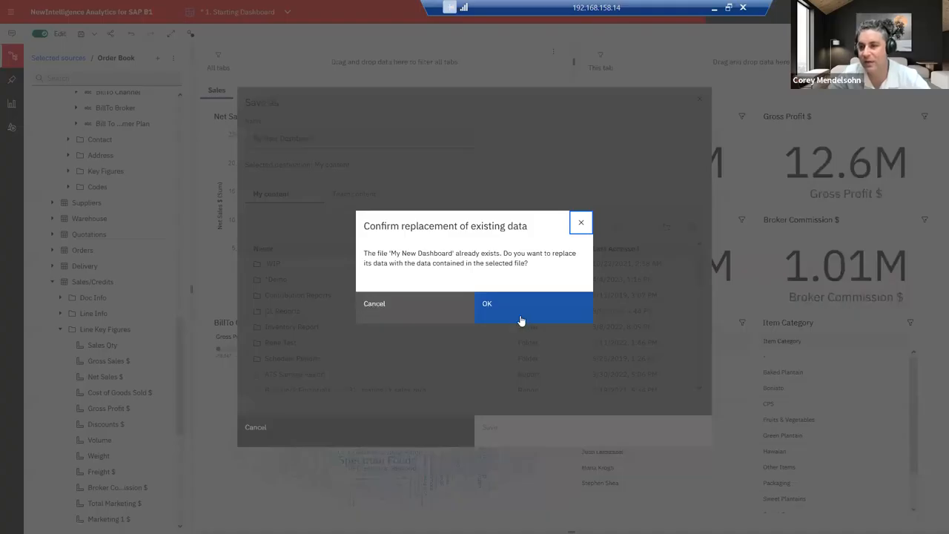
click(535, 318)
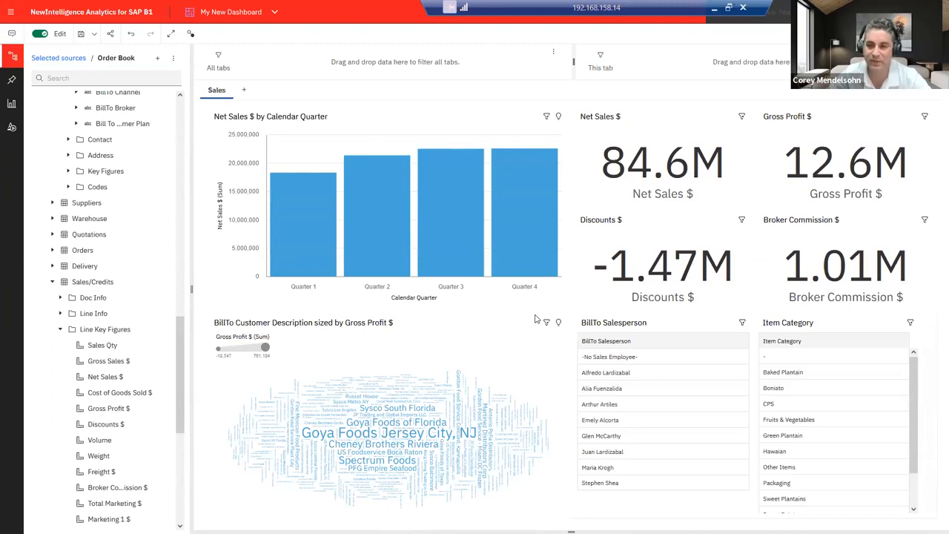
scroll(118, 415, up, 6)
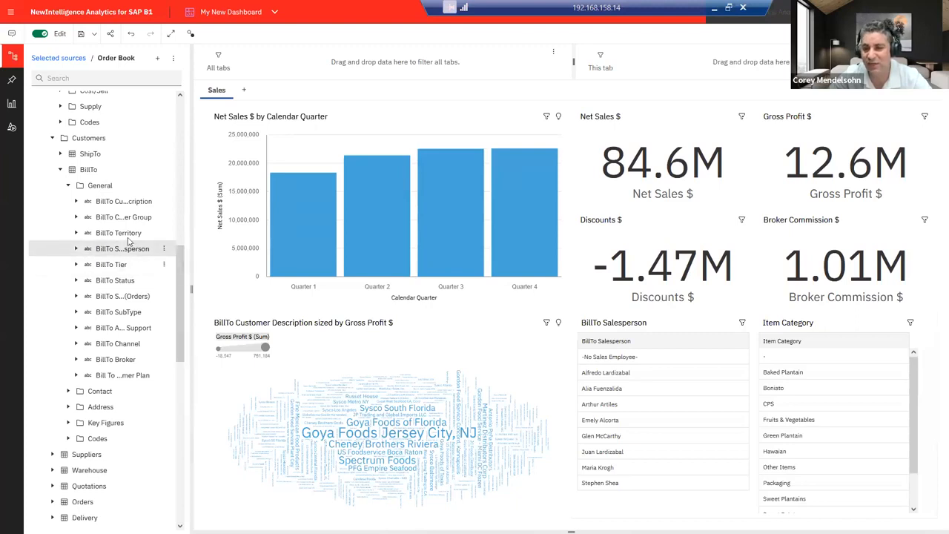
drag(128, 238, 385, 62)
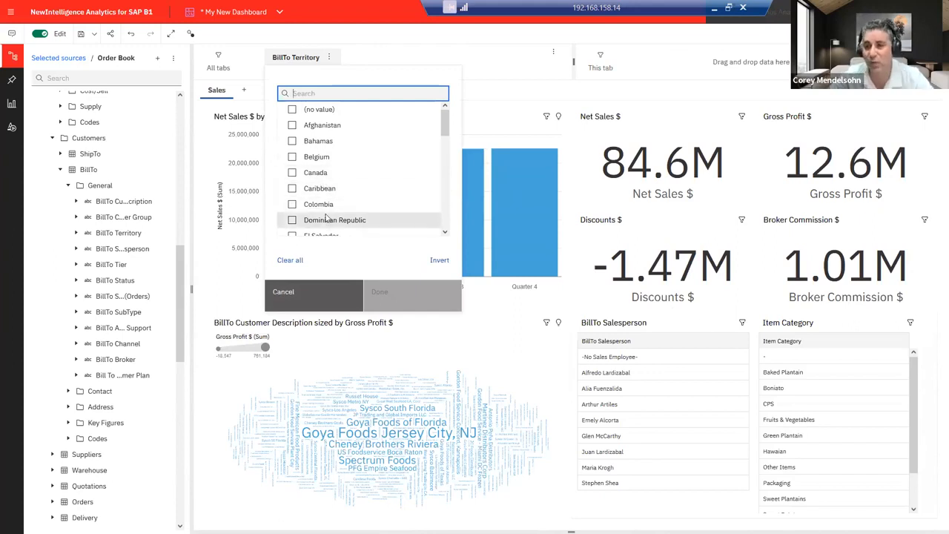
click(293, 173)
scroll(300, 185, down, 4)
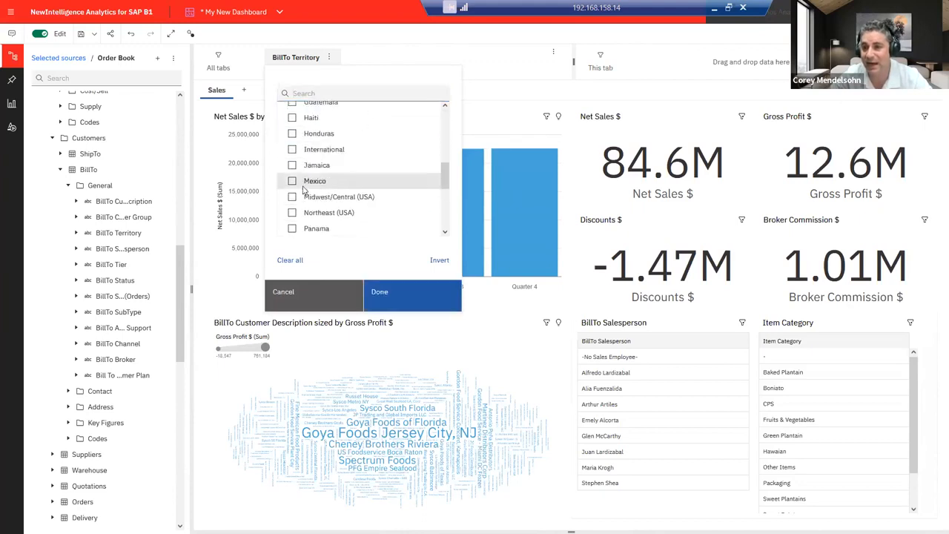
scroll(303, 190, down, 5)
click(293, 197)
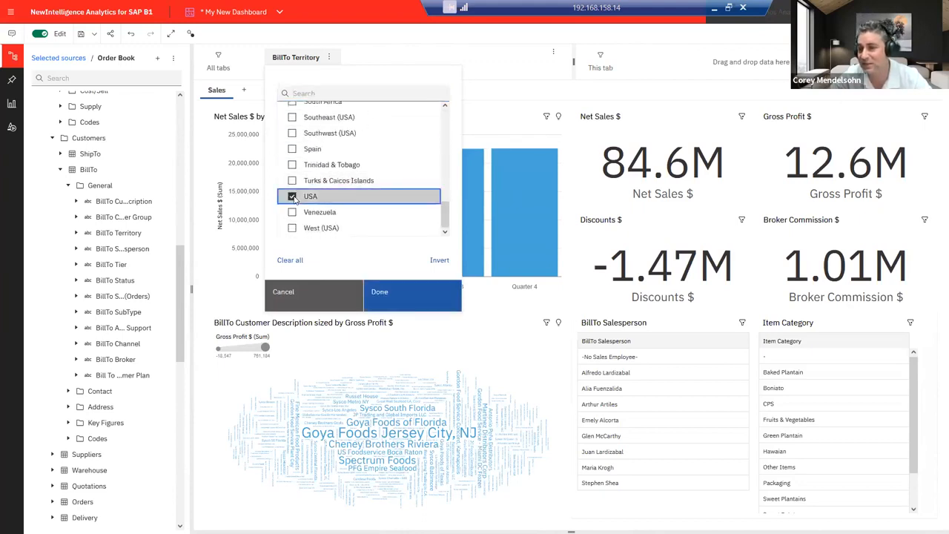
click(405, 293)
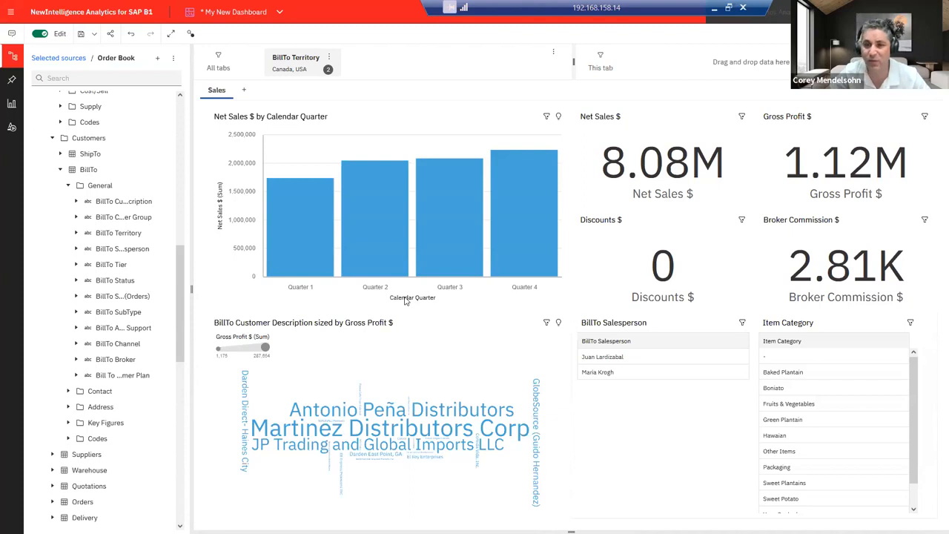
click(329, 58)
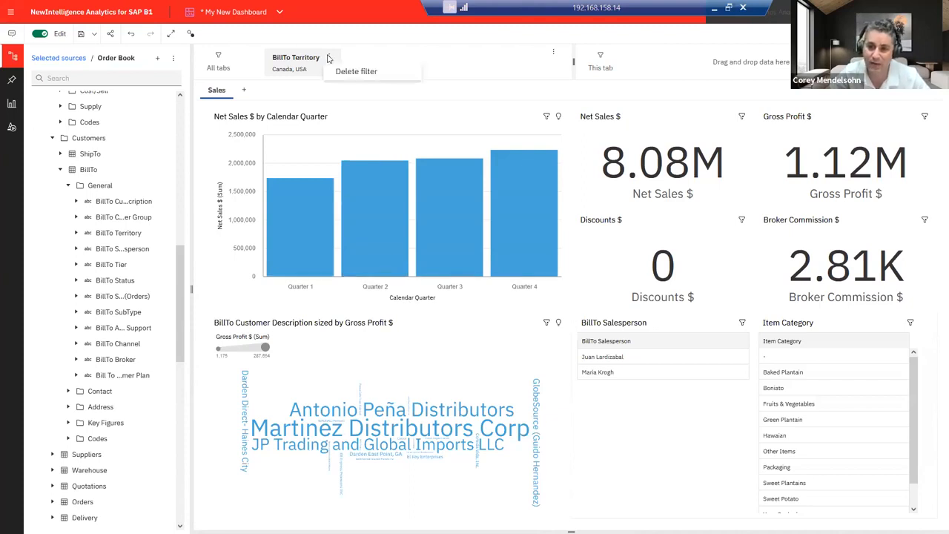
click(349, 69)
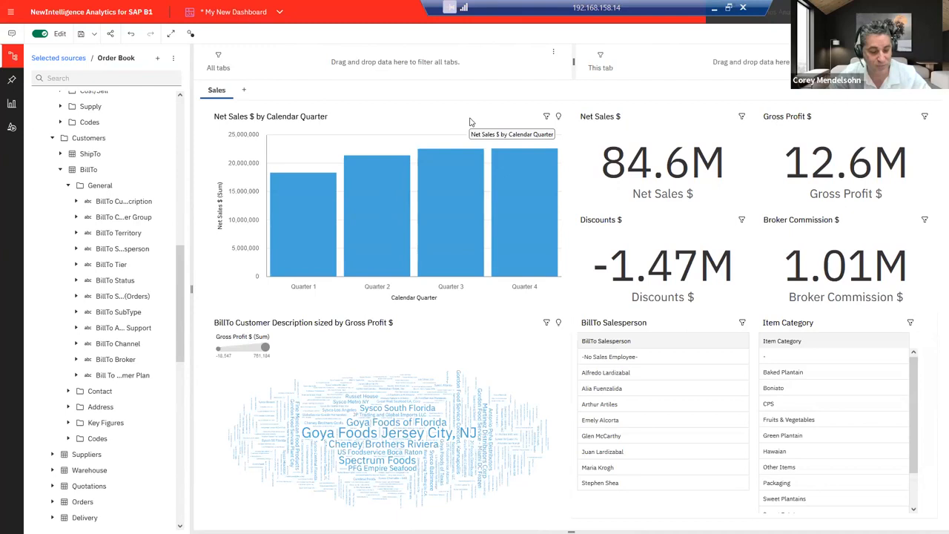
Step: Run the Inventory report for Baked Plantain, Boniato, Fruits & Vegetables, Green Plantain and Hawaiian categories
click(262, 16)
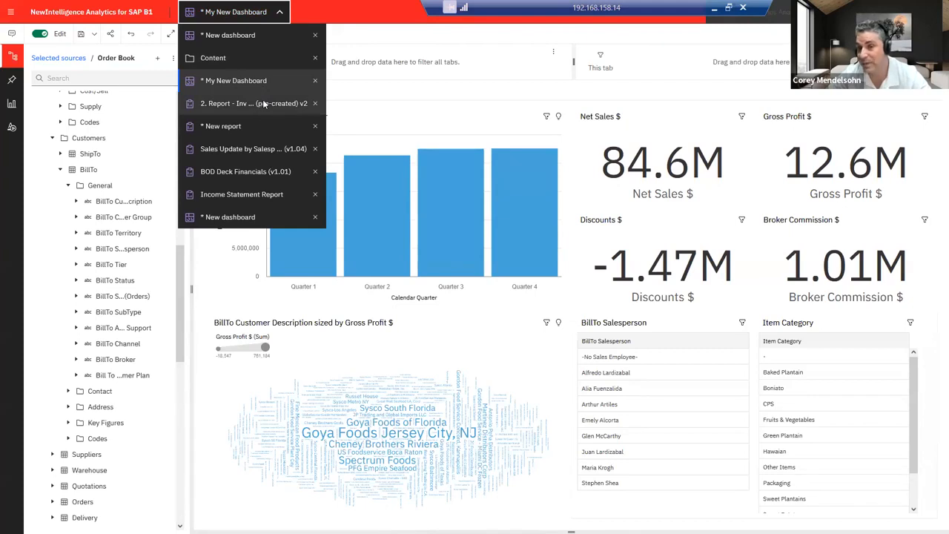
click(262, 104)
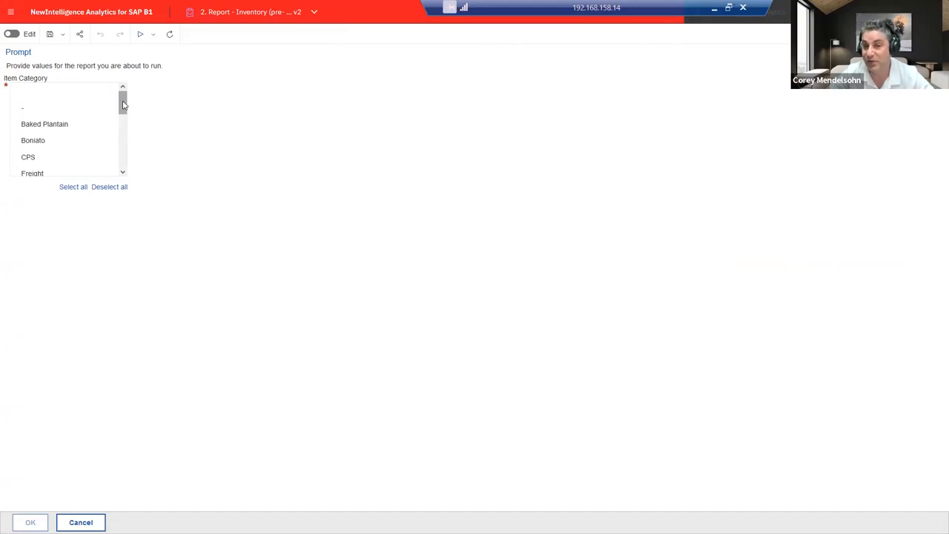
click(44, 124)
click(43, 140)
click(123, 173)
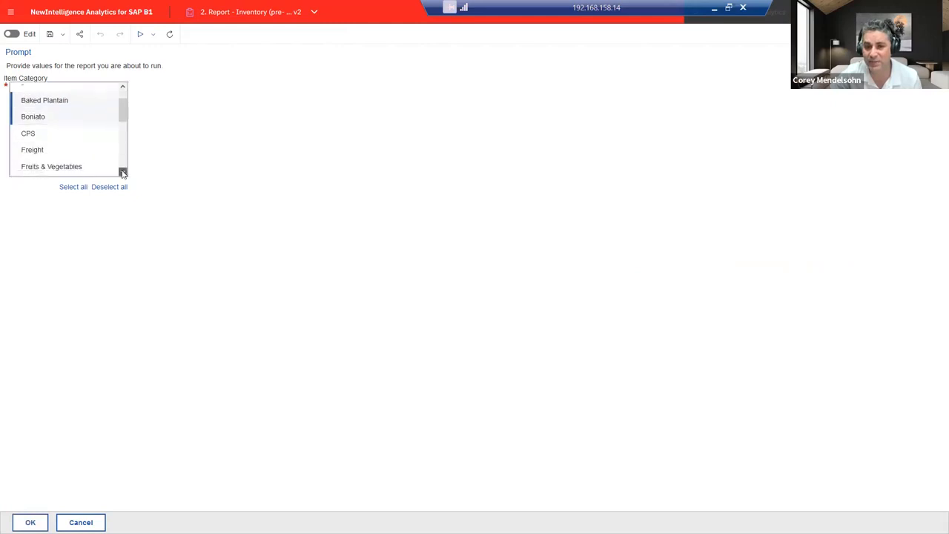
click(123, 172)
click(63, 151)
click(65, 158)
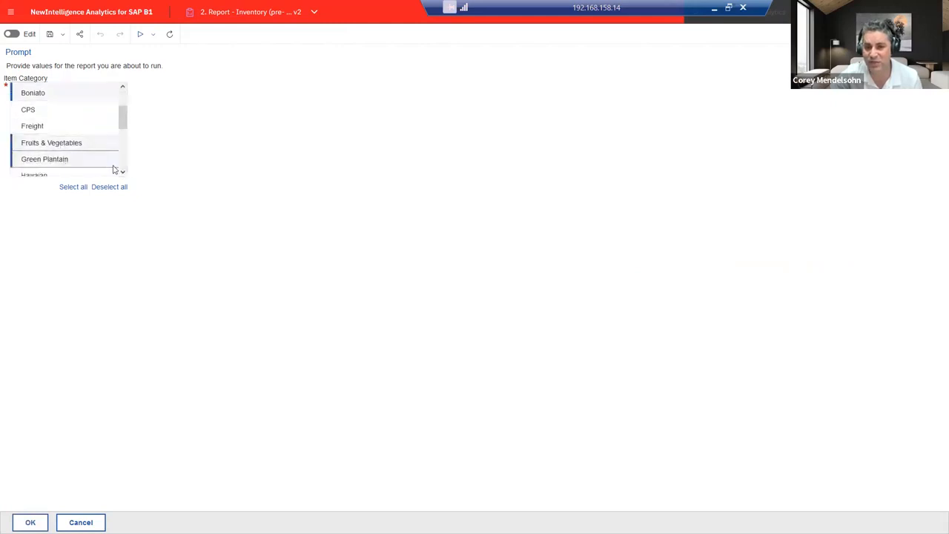
click(123, 172)
click(69, 153)
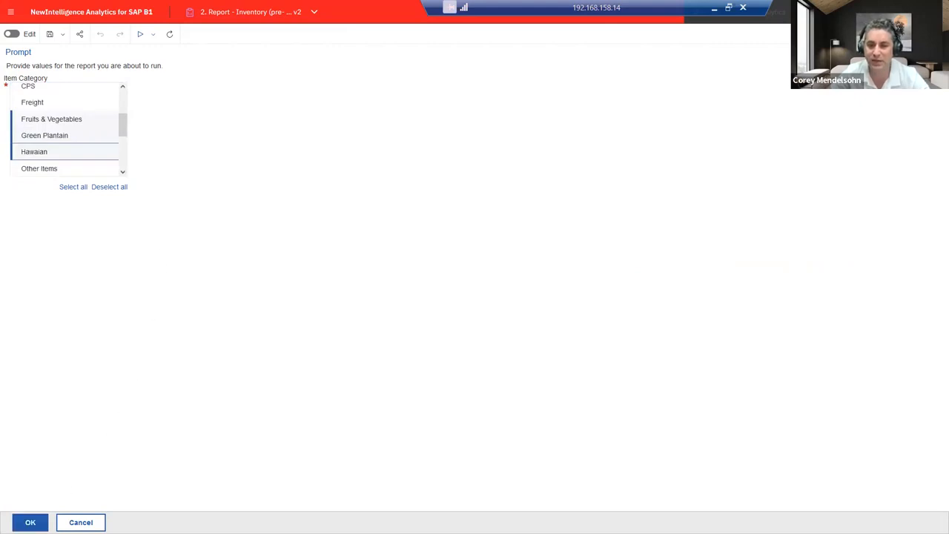
click(30, 522)
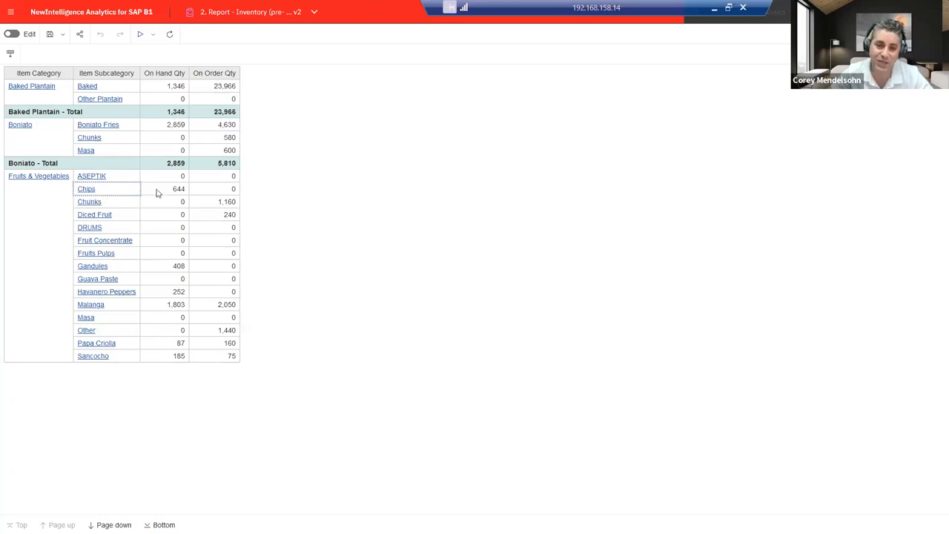
Step: Drill through the Chips subcategory to its Inventory (Drill Thru) item details and leave full screen
click(90, 193)
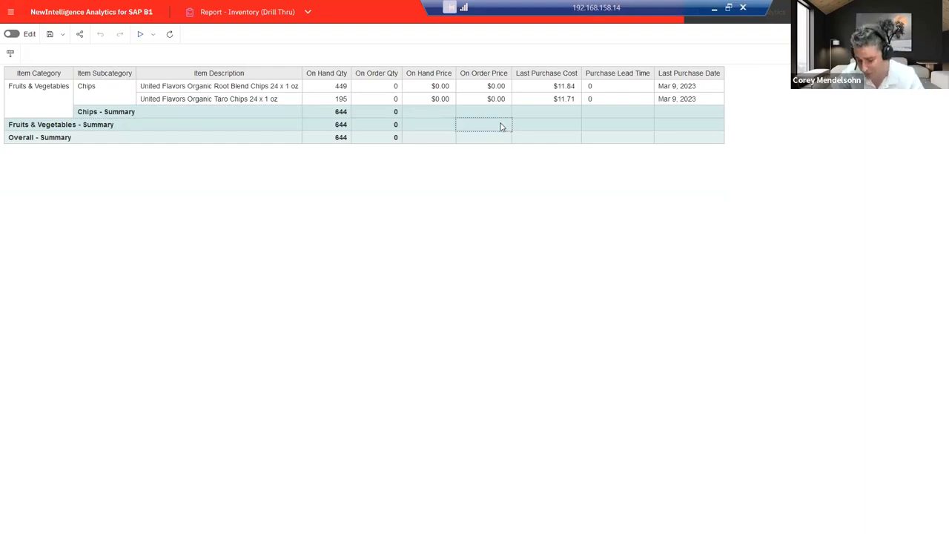
key(F11)
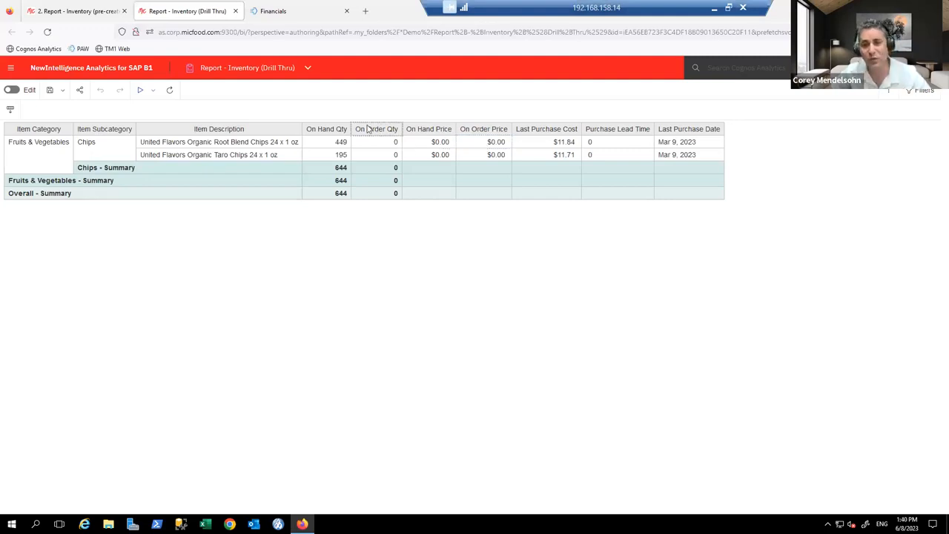
click(273, 70)
Step: Switch to the new report, close the Properties pane, and expand Sales/Credits > Line Key Figures
click(74, 9)
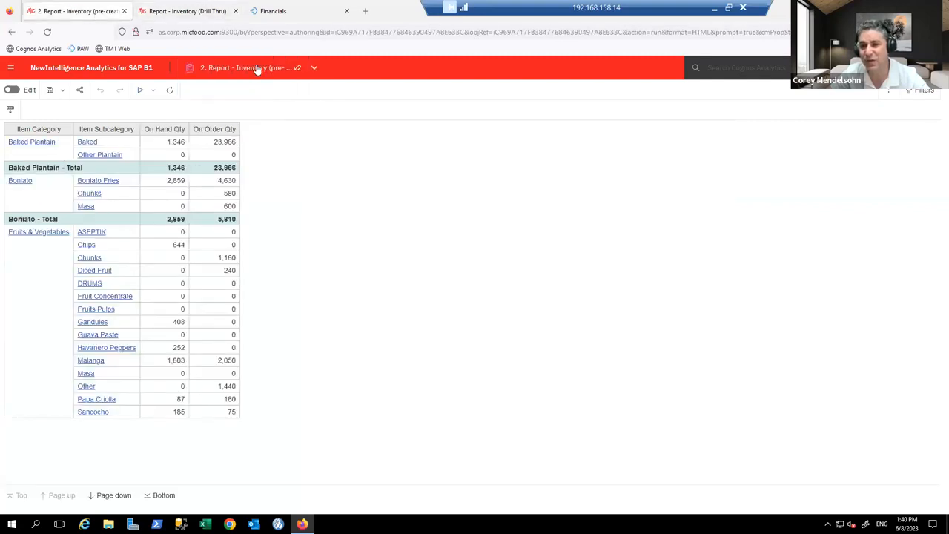
click(260, 74)
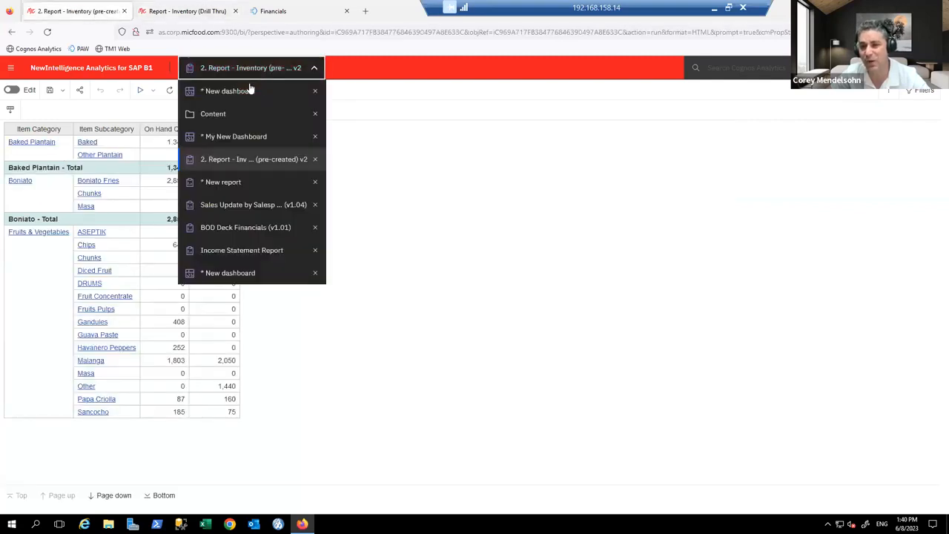
click(255, 182)
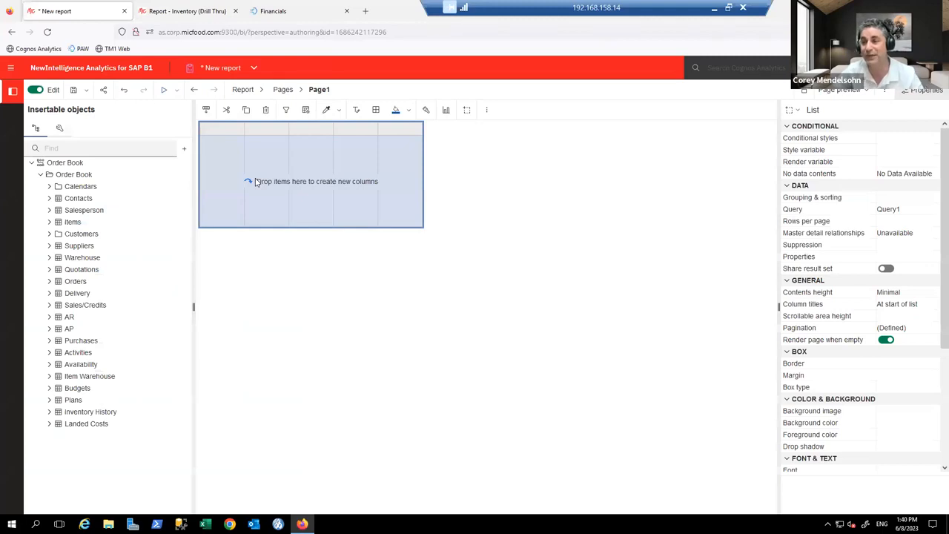
click(924, 95)
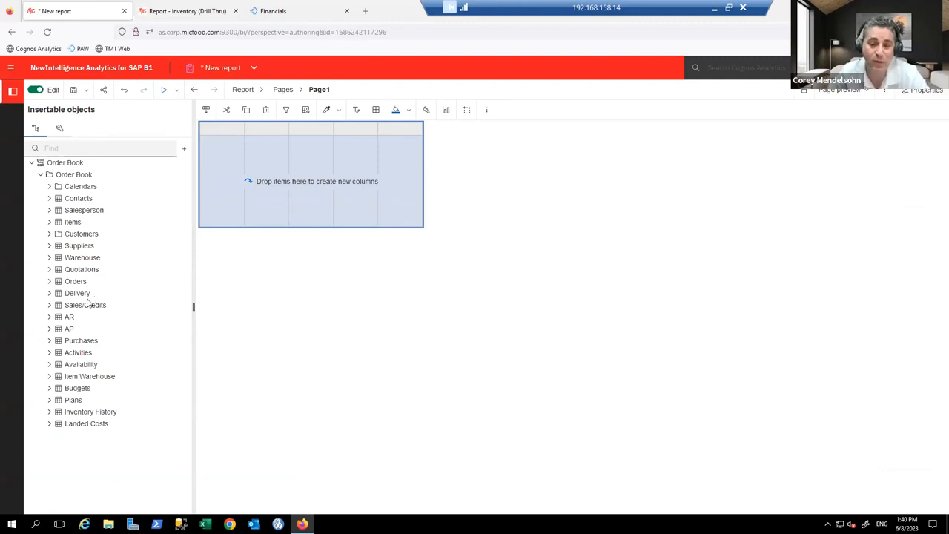
click(48, 305)
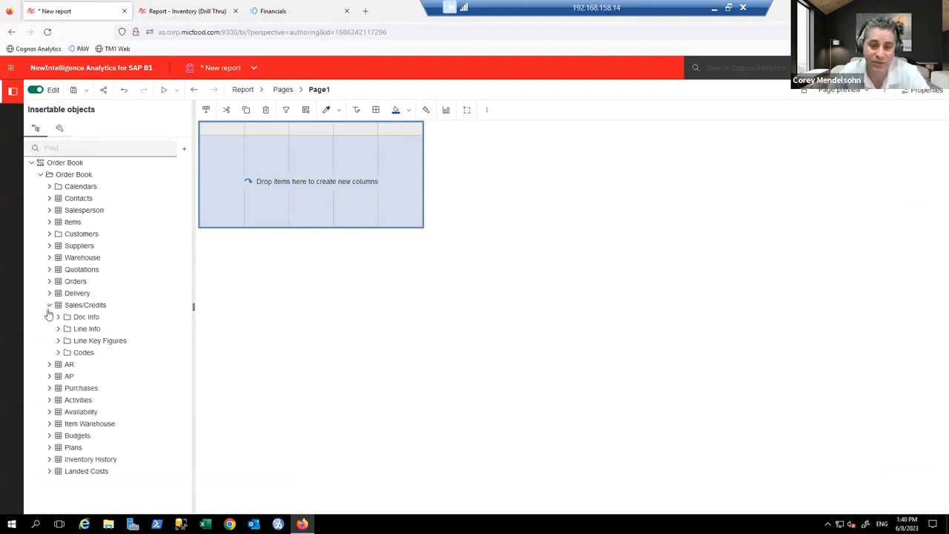
click(58, 341)
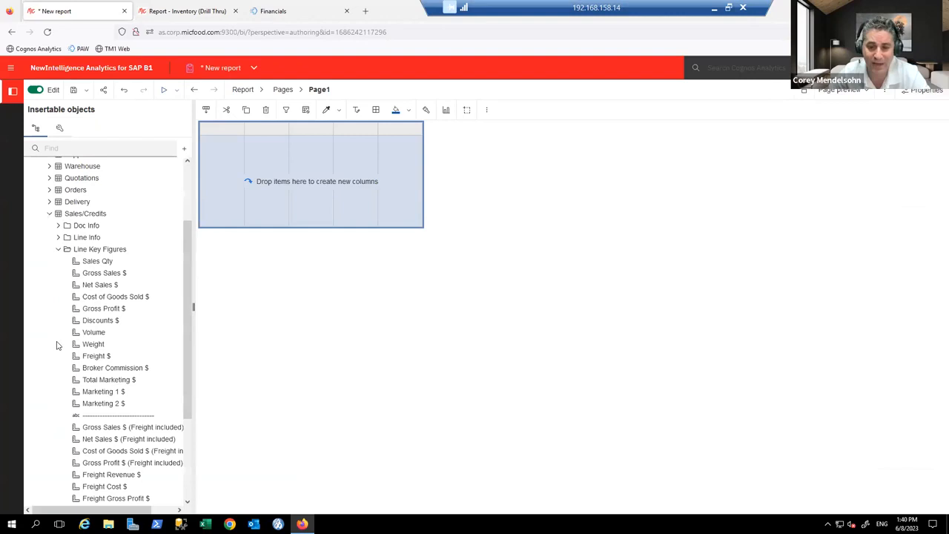
scroll(61, 344, up, 1)
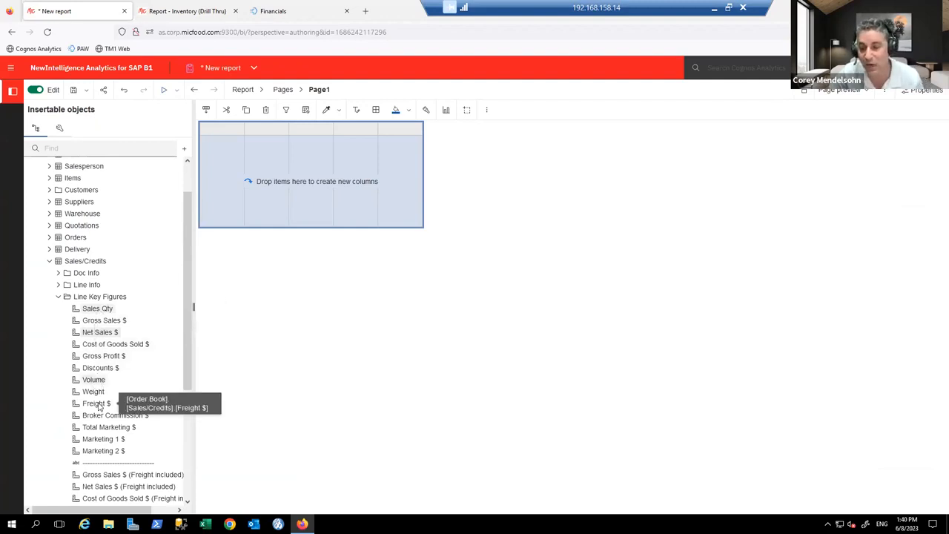
Step: Add Sales Qty, Discounts $ and Item Category columns to the list, then select Item Category
mouse_move(96, 309)
mouse_down()
mouse_move(229, 218)
mouse_move(232, 205)
mouse_up()
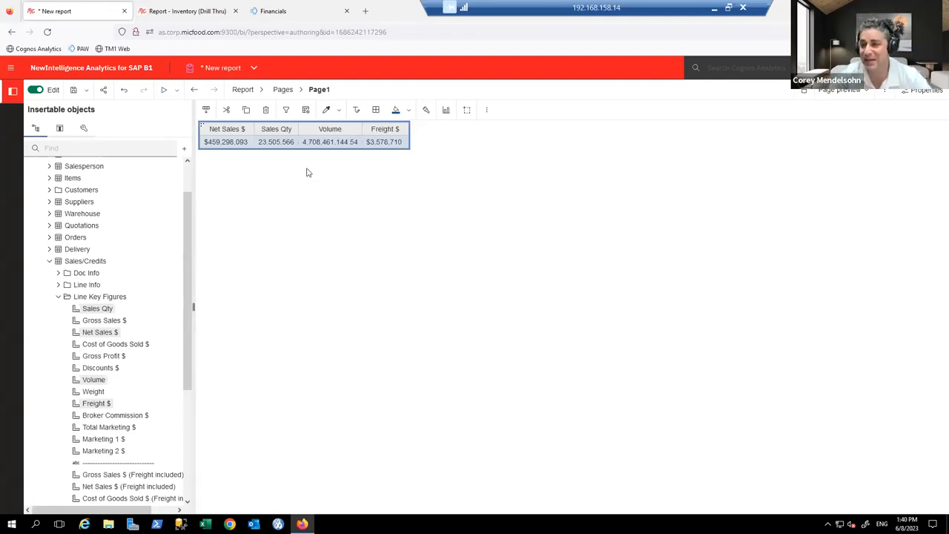
drag(116, 373, 394, 142)
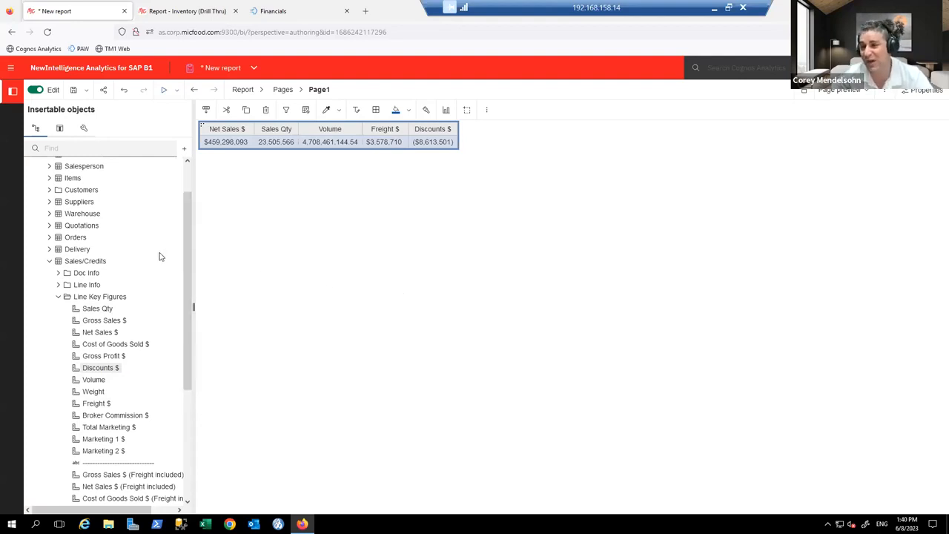
click(50, 178)
click(59, 190)
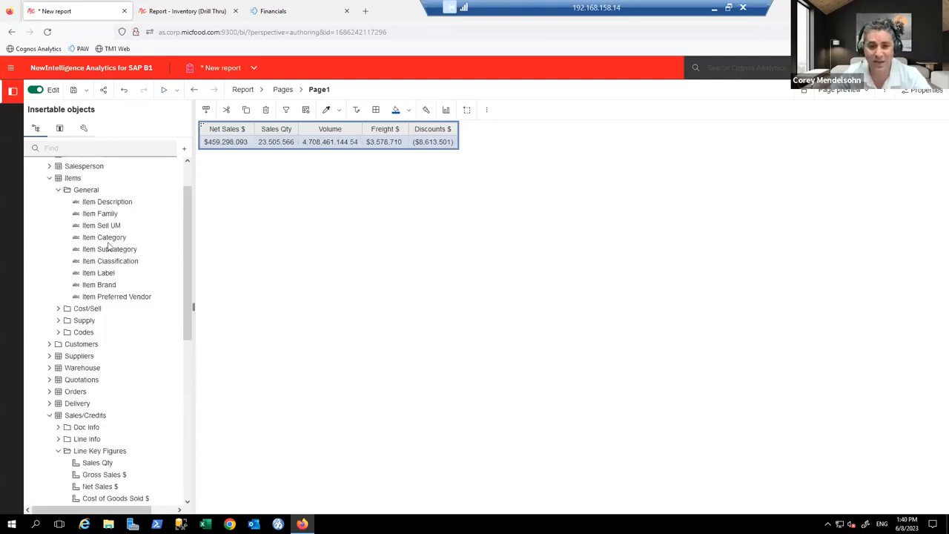
drag(108, 241, 210, 143)
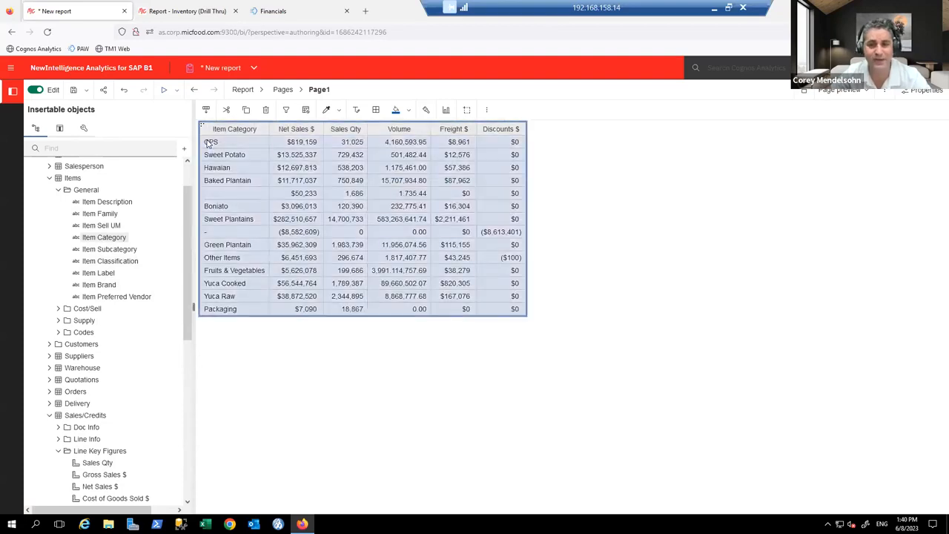
click(221, 131)
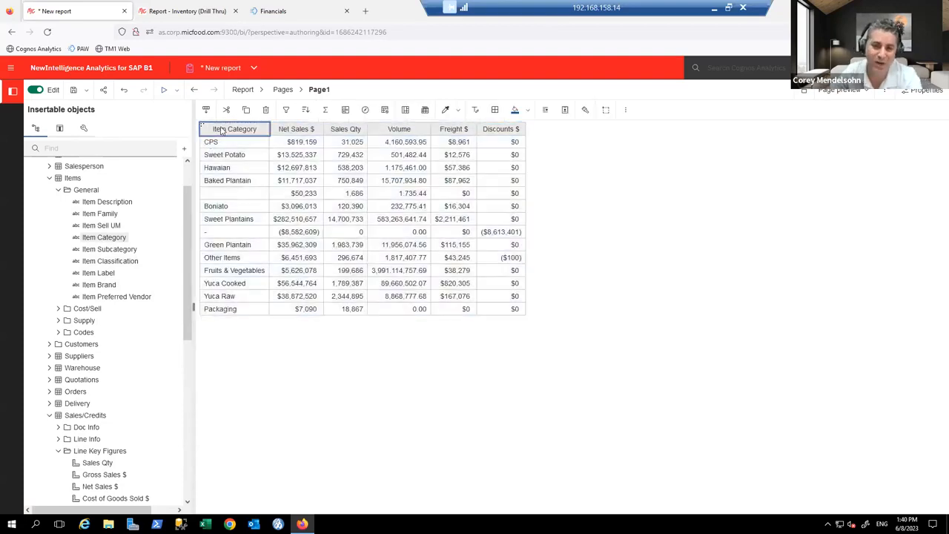
Step: Replace Item Category with Item Brand, add Salesperson Name, and move it before Item Brand
key(Delete)
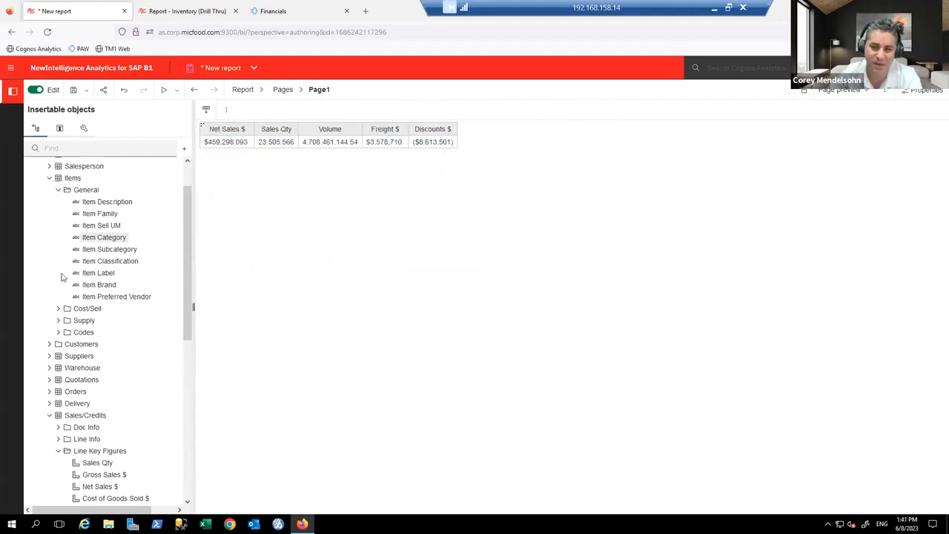
drag(98, 284, 211, 140)
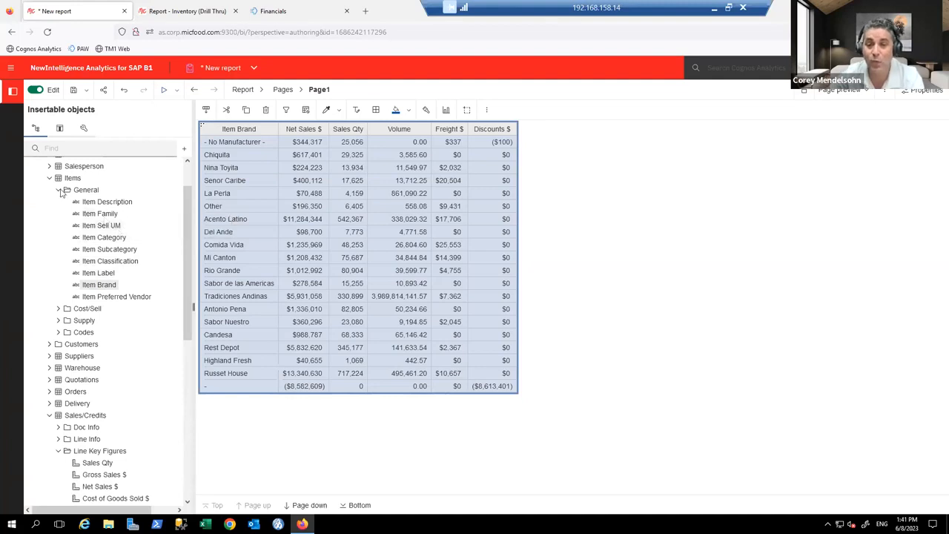
click(49, 168)
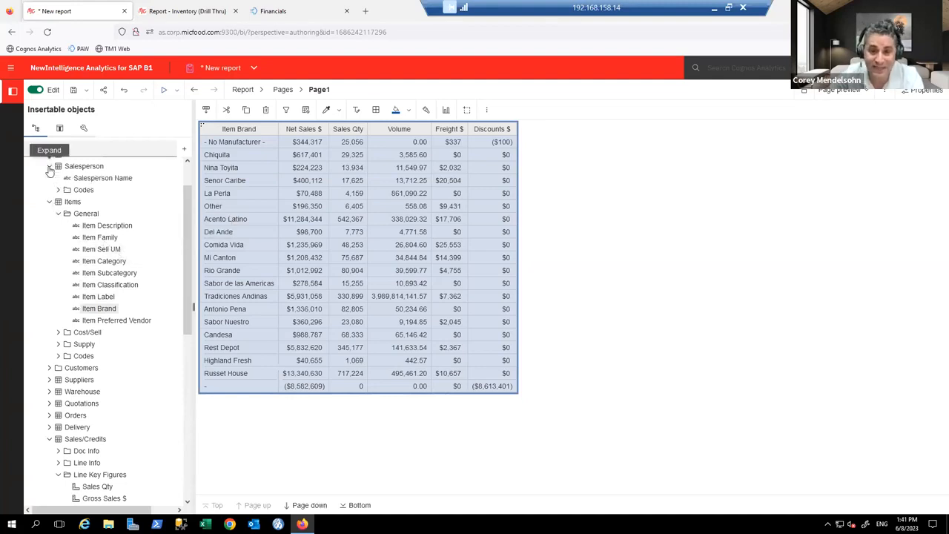
drag(254, 176, 261, 176)
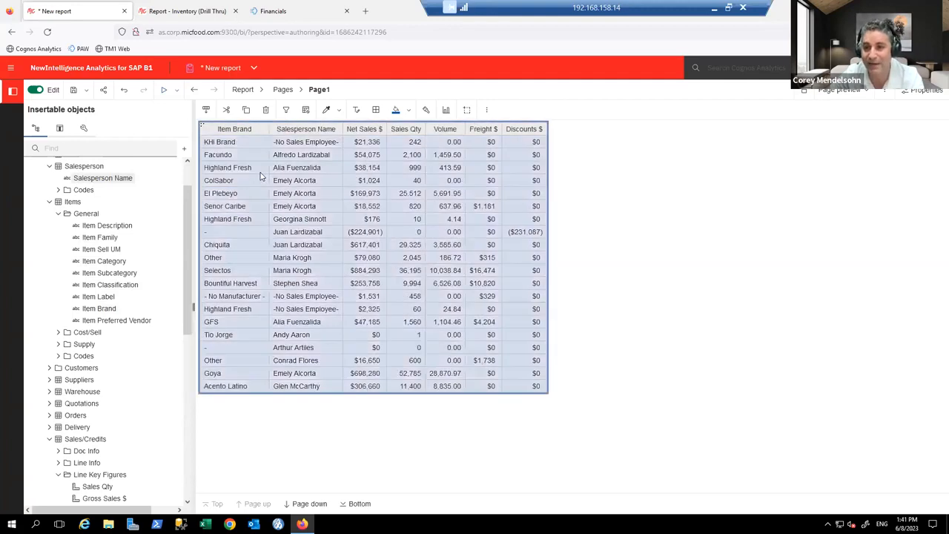
click(311, 131)
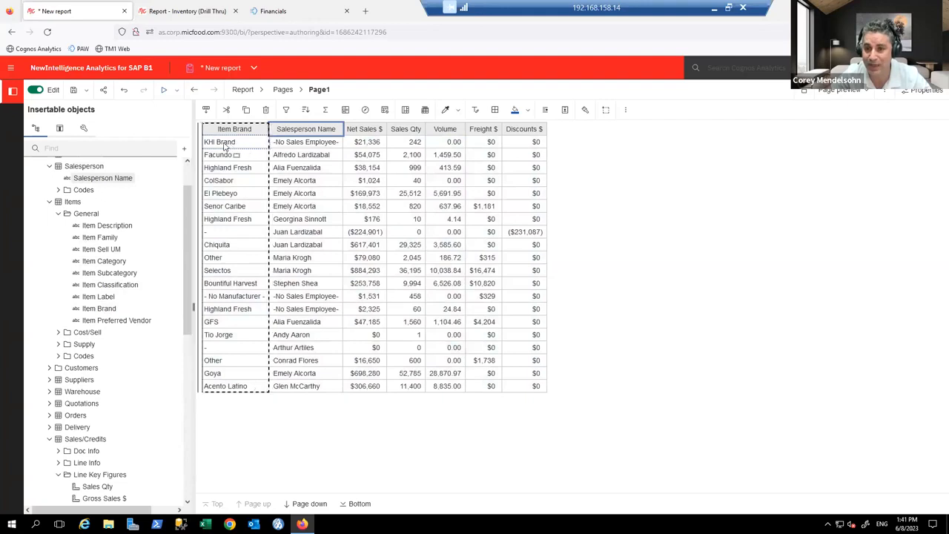
drag(225, 146, 225, 146)
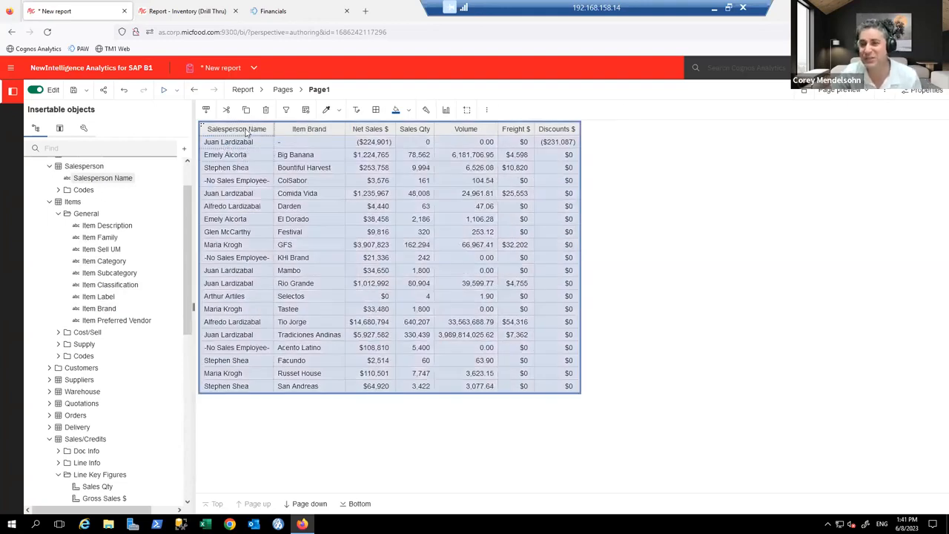
click(247, 132)
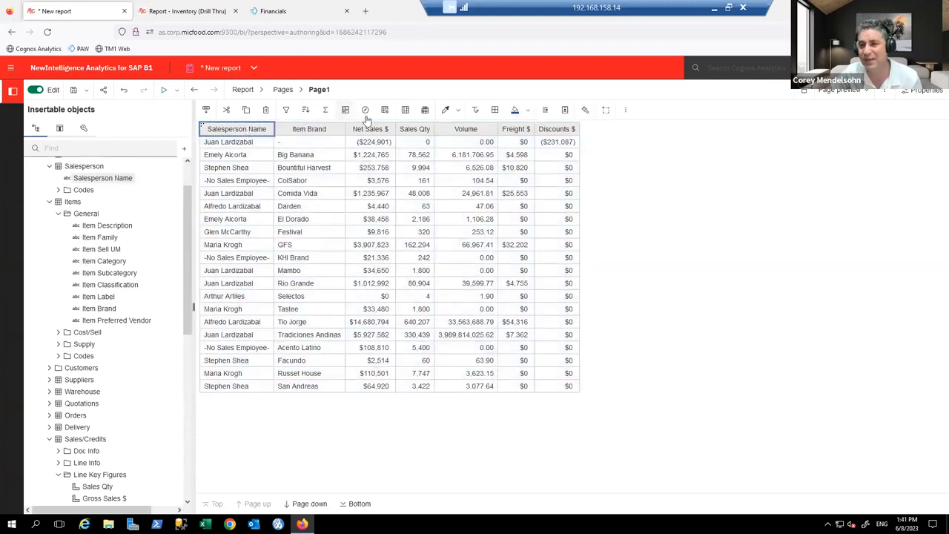
Step: Group the list by Salesperson Name and page through the grouped rows
click(405, 111)
click(309, 504)
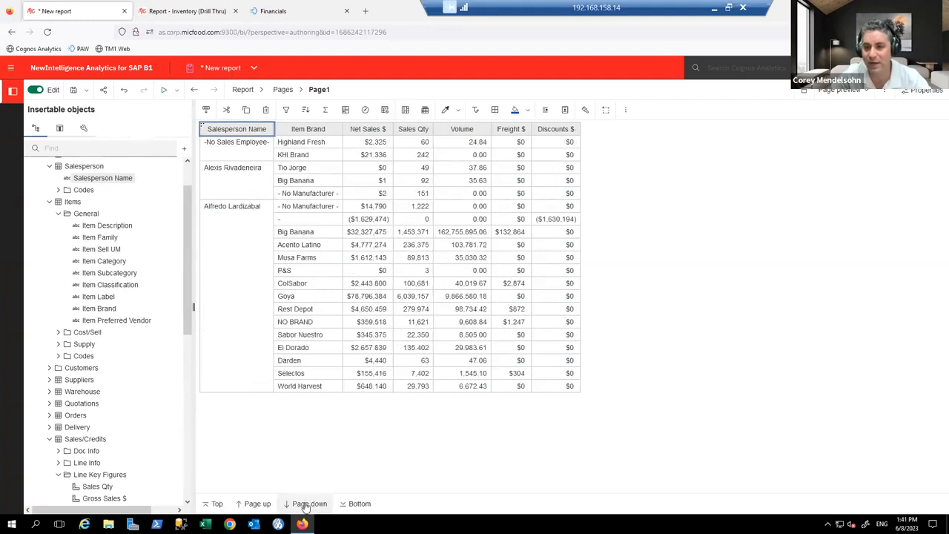
click(309, 503)
click(309, 504)
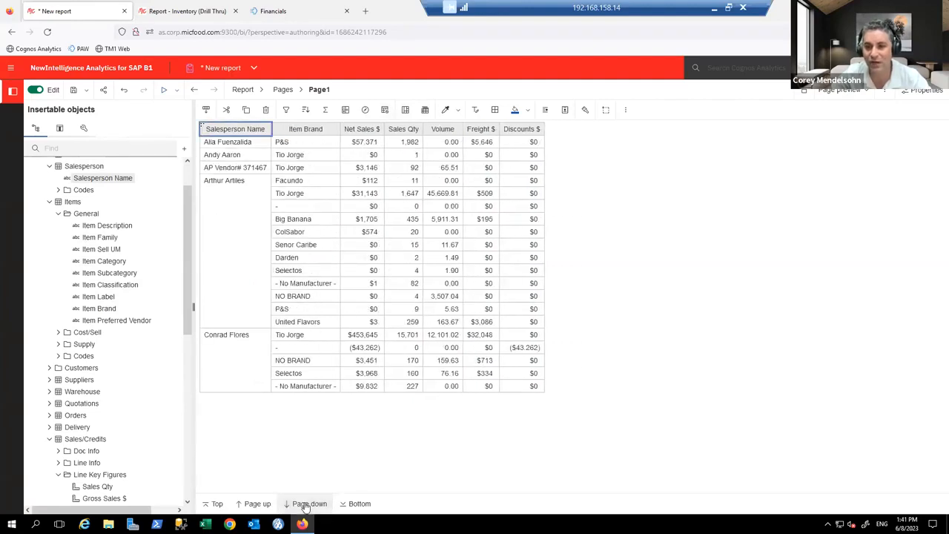
click(217, 503)
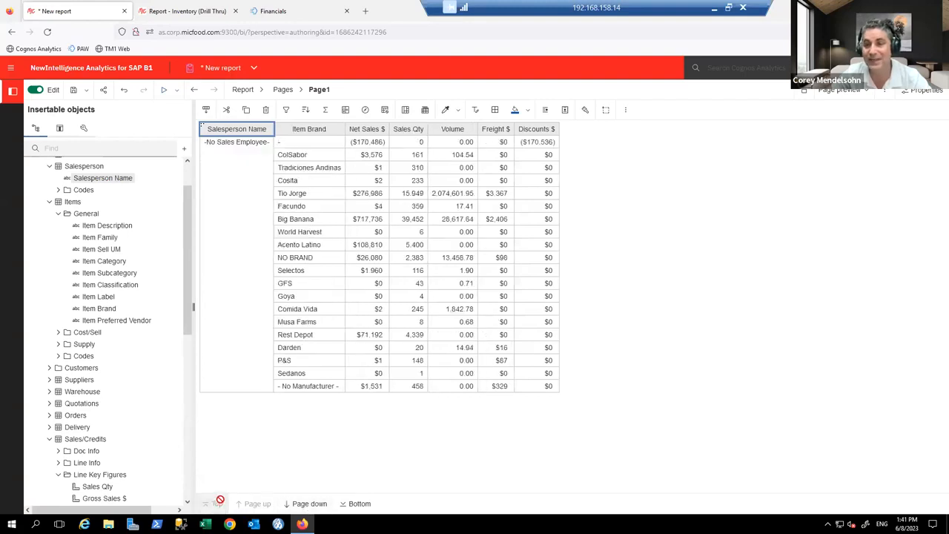
Step: Exclude -No Sales Employee- from Salesperson Name and select the Net Sales $ through Discounts $ columns
click(247, 187)
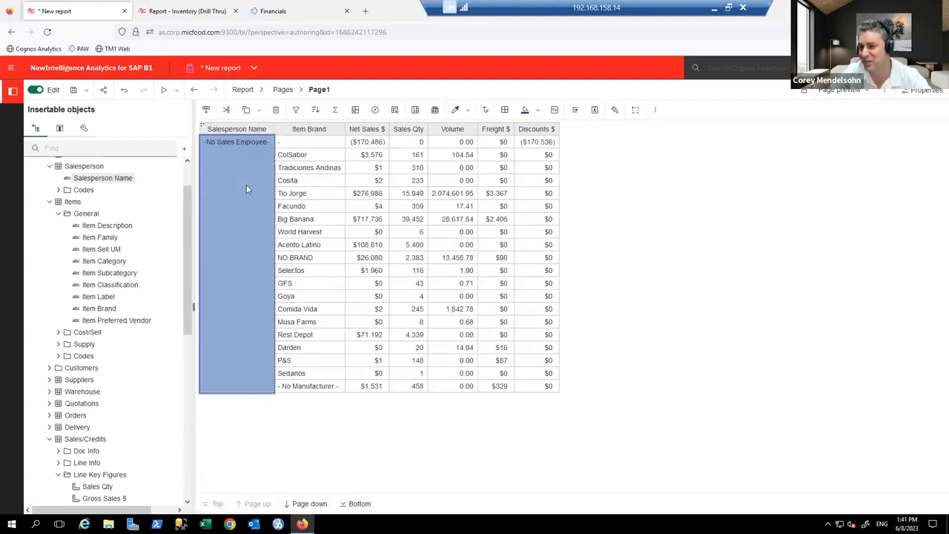
click(296, 110)
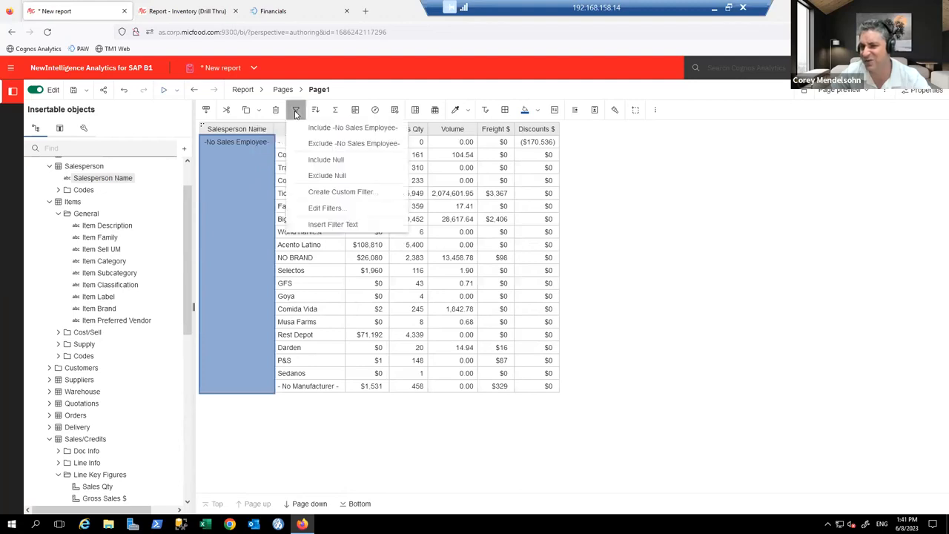
click(324, 148)
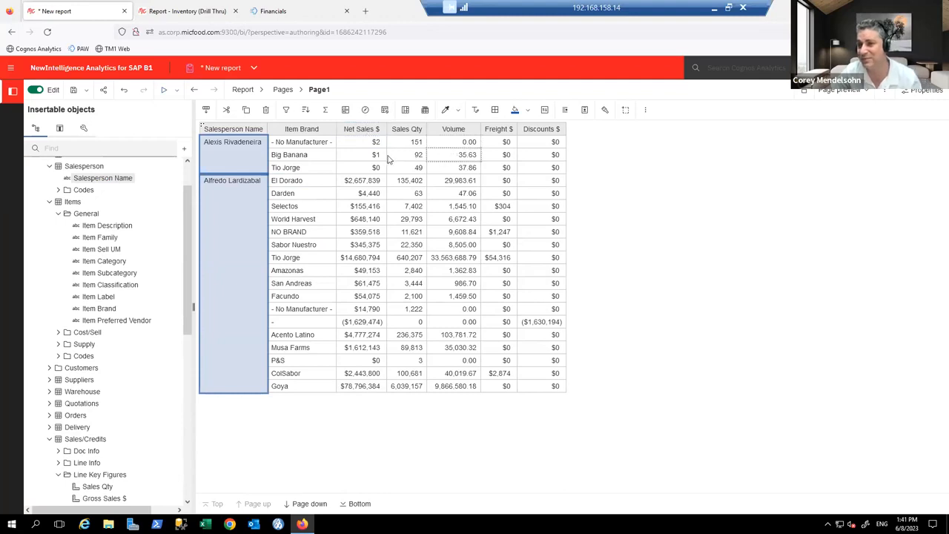
click(364, 132)
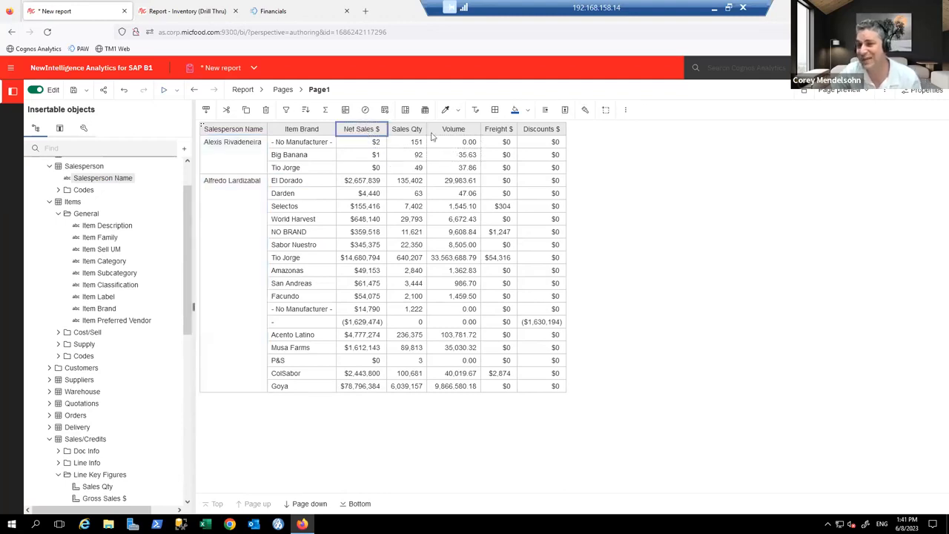
shift+click(540, 135)
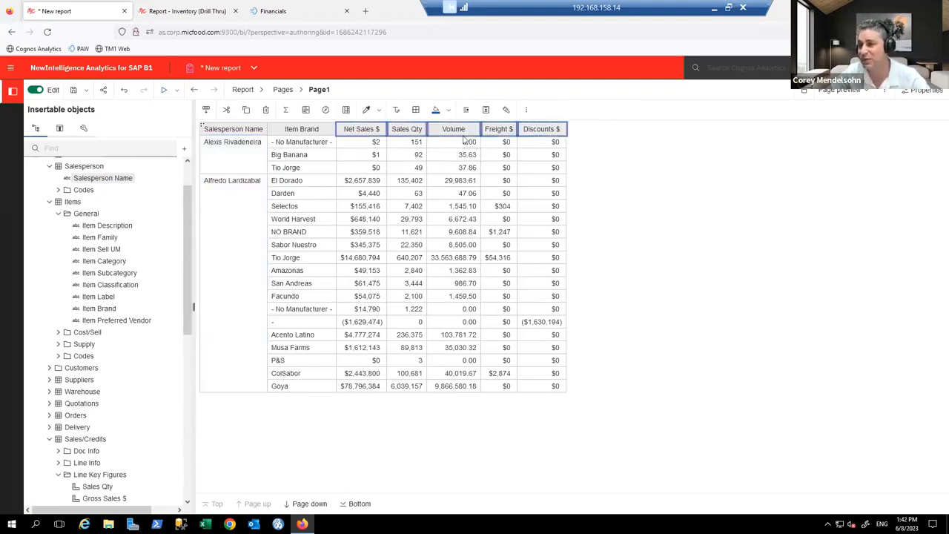
Step: Apply Default summary to Net Sales $ through Discounts $, adding a total row per salesperson
click(287, 111)
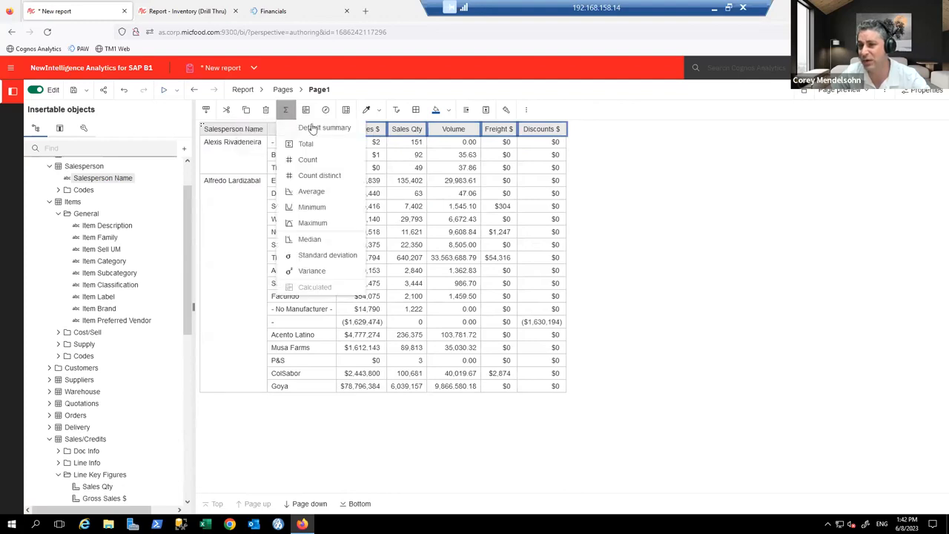
click(314, 129)
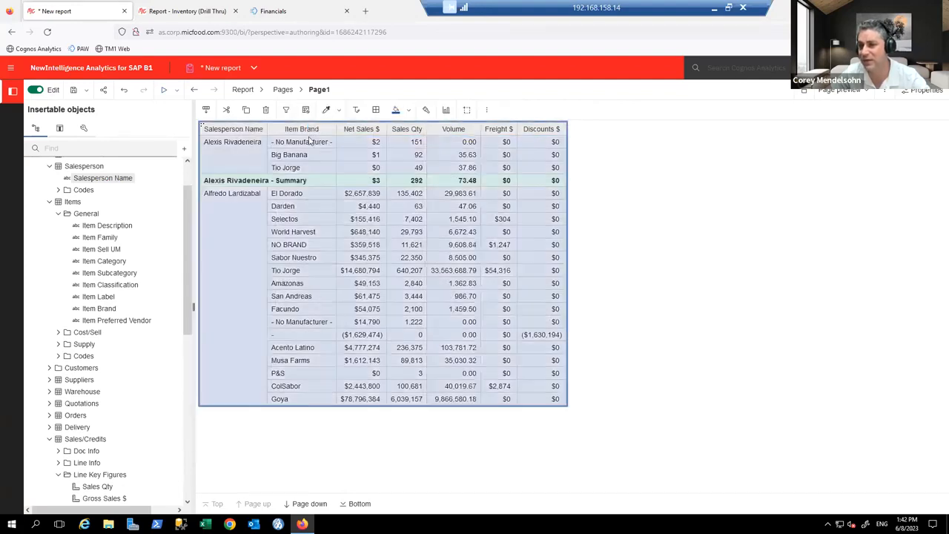
click(309, 503)
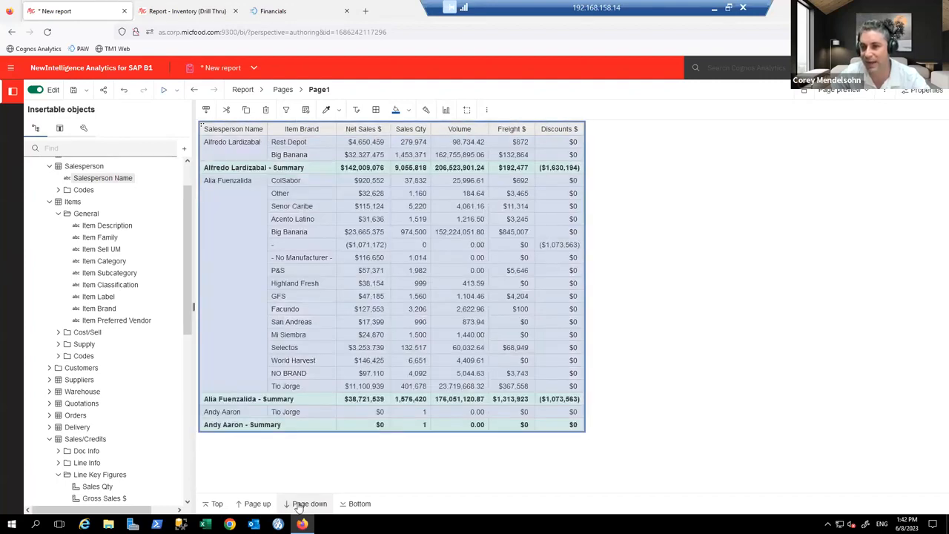
click(298, 429)
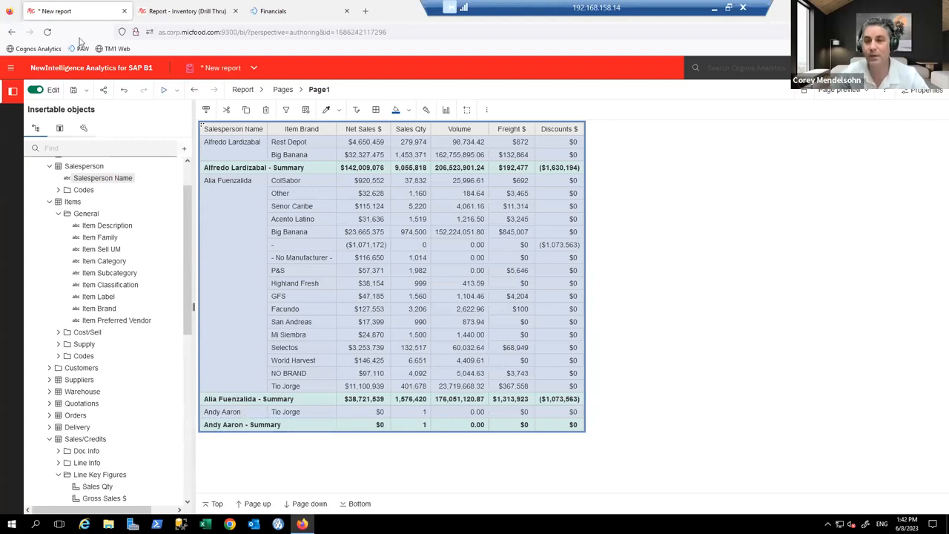
click(221, 68)
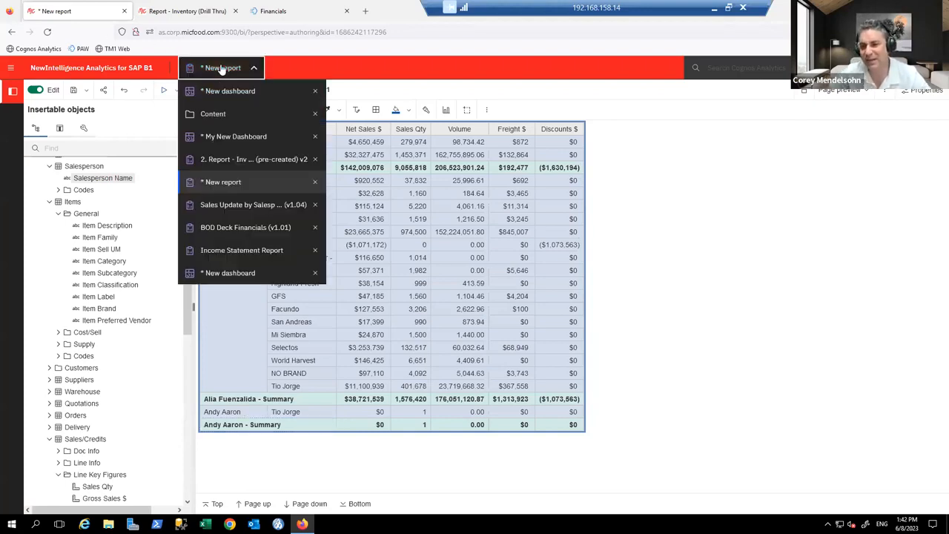
Step: Open the Sales Update by Salesperson report and run it for All Reps with period 2023-Mar
click(262, 205)
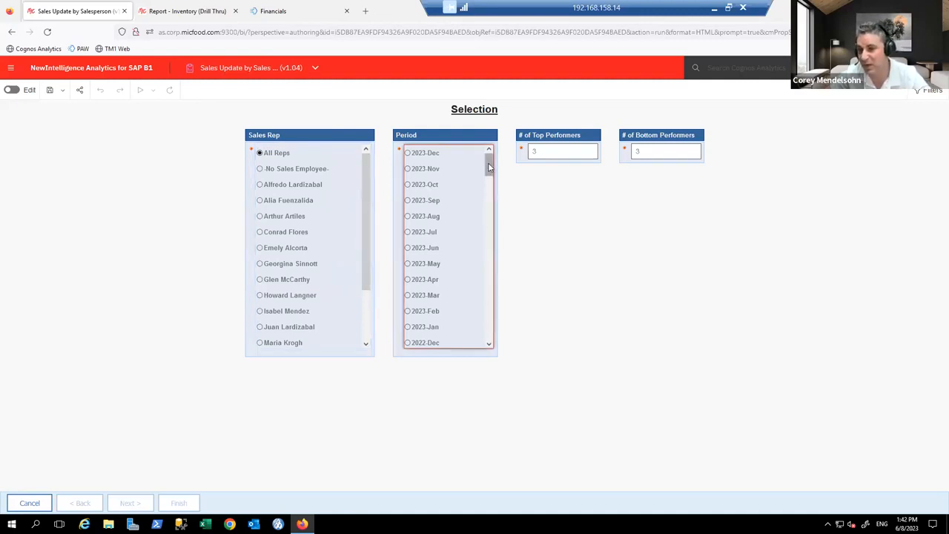
scroll(488, 167, down, 2)
click(424, 267)
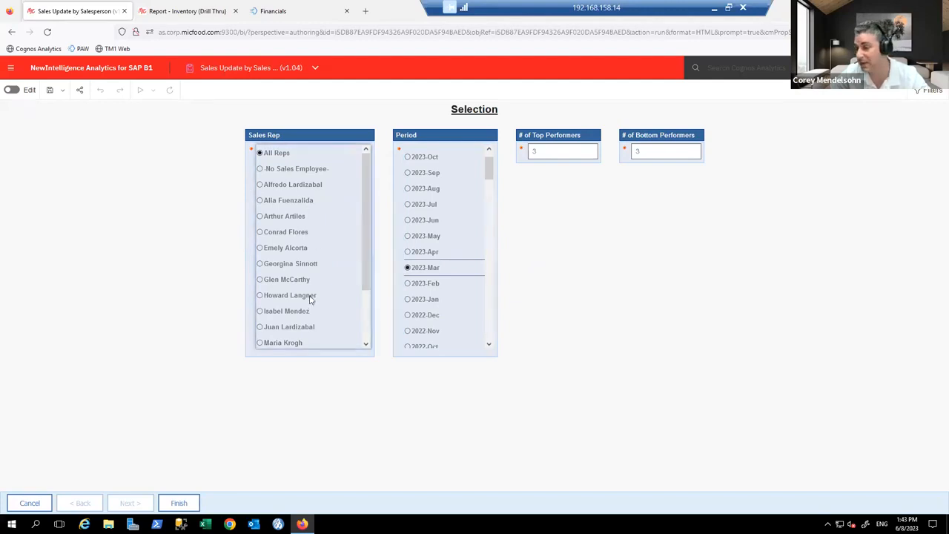
click(179, 504)
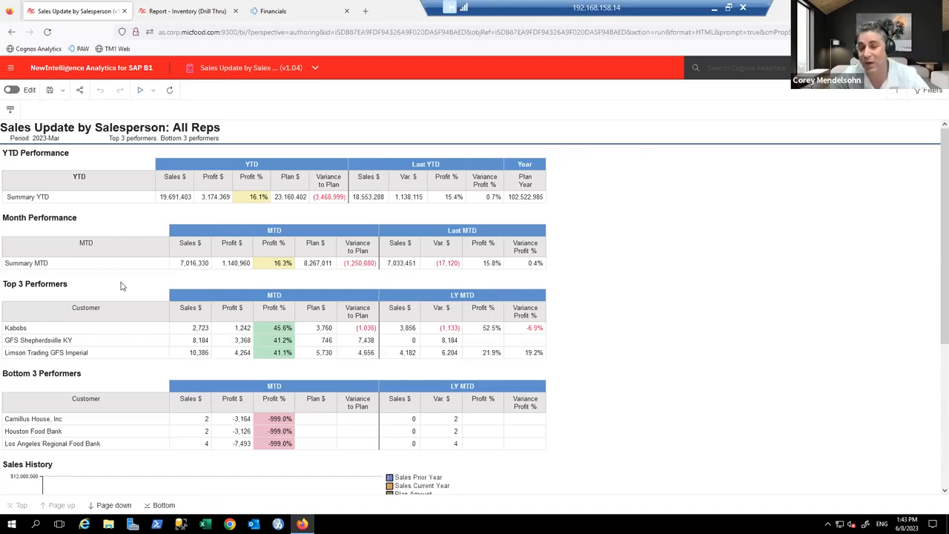
Step: Scroll through the report's performance tables down to the Sales History chart
scroll(123, 287, down, 2)
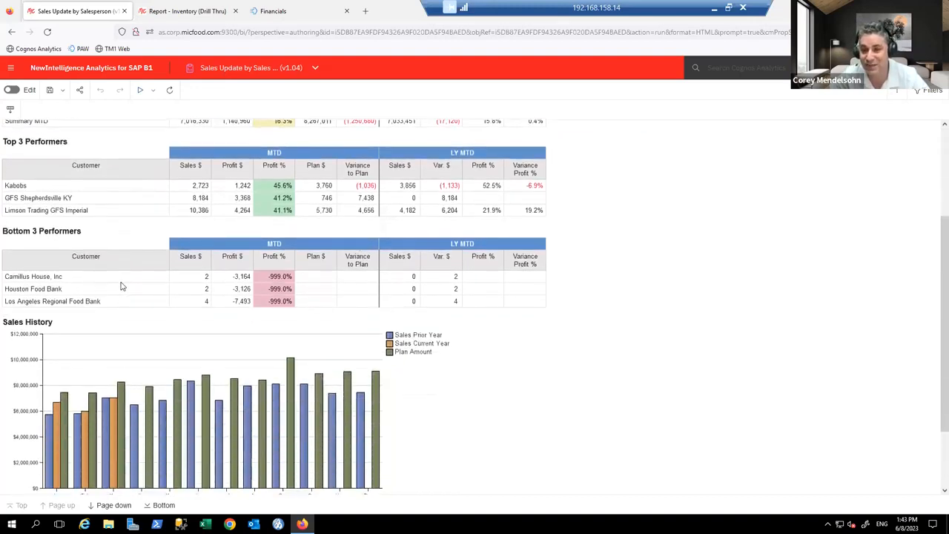
scroll(123, 286, down, 1)
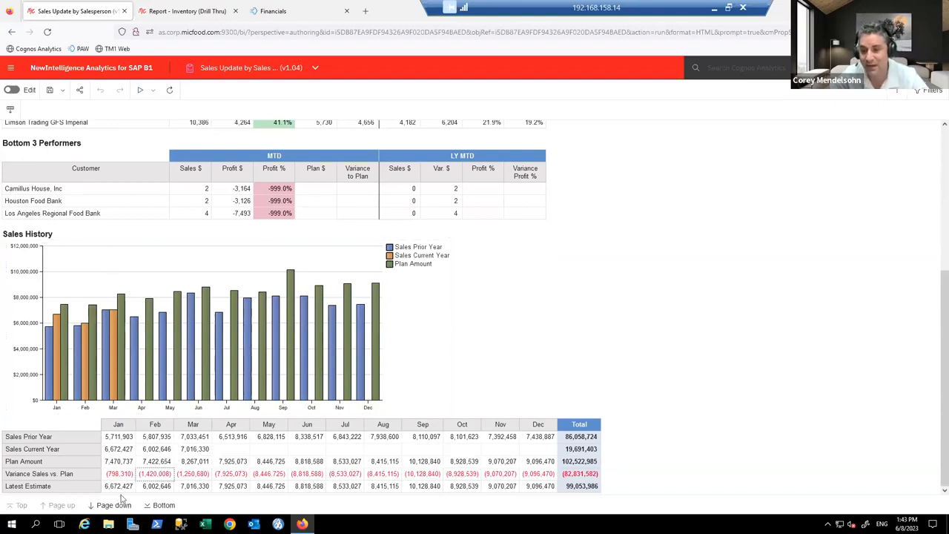
click(107, 513)
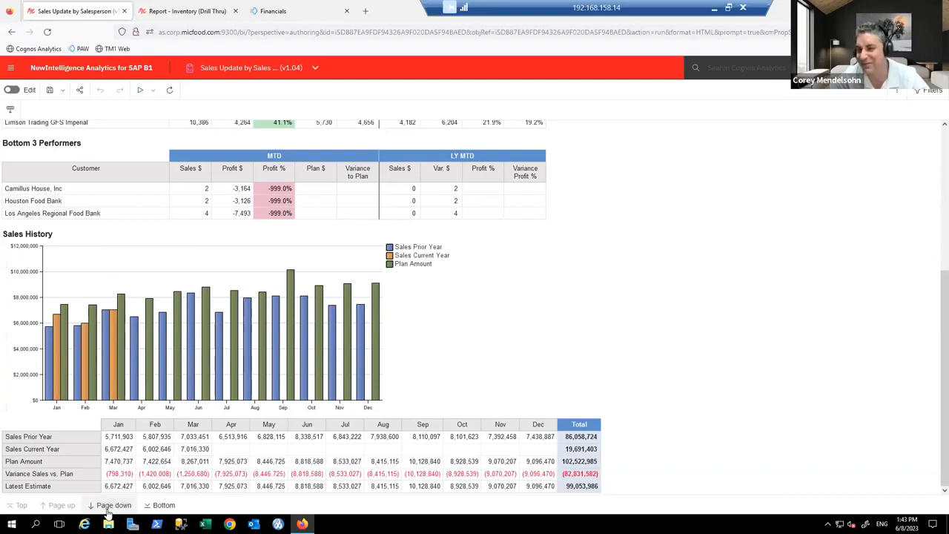
Step: Page through the month-to-date customer pages of the Sales Update by Salesperson report
click(106, 513)
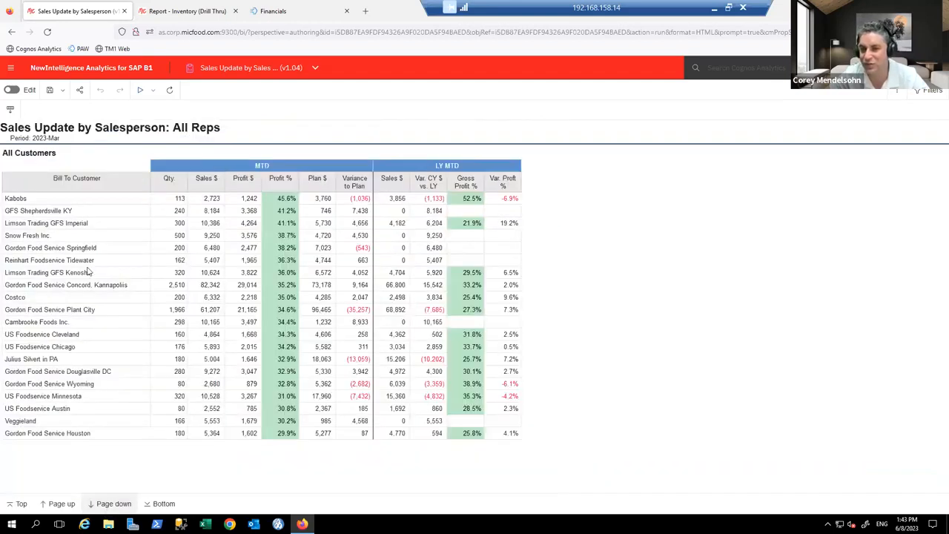
click(113, 504)
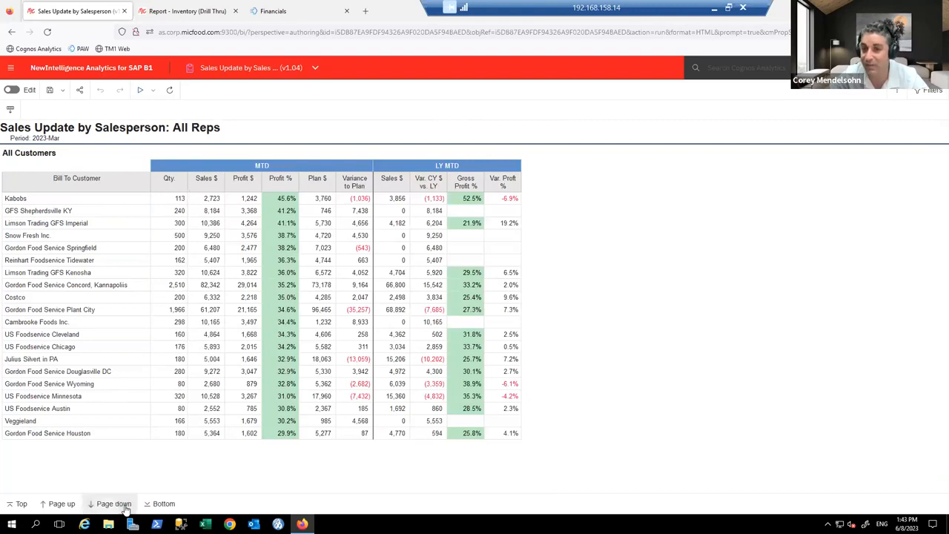
click(113, 504)
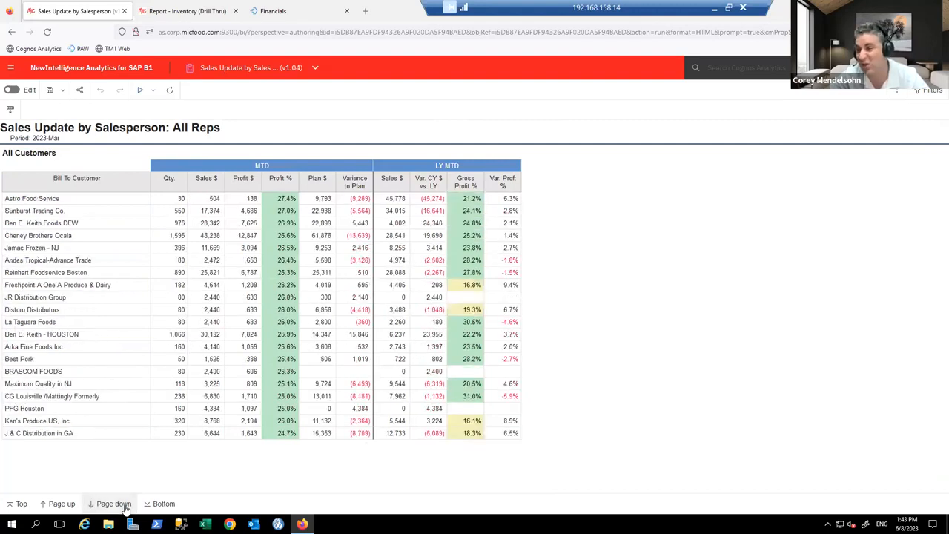
click(113, 504)
click(126, 507)
click(126, 507)
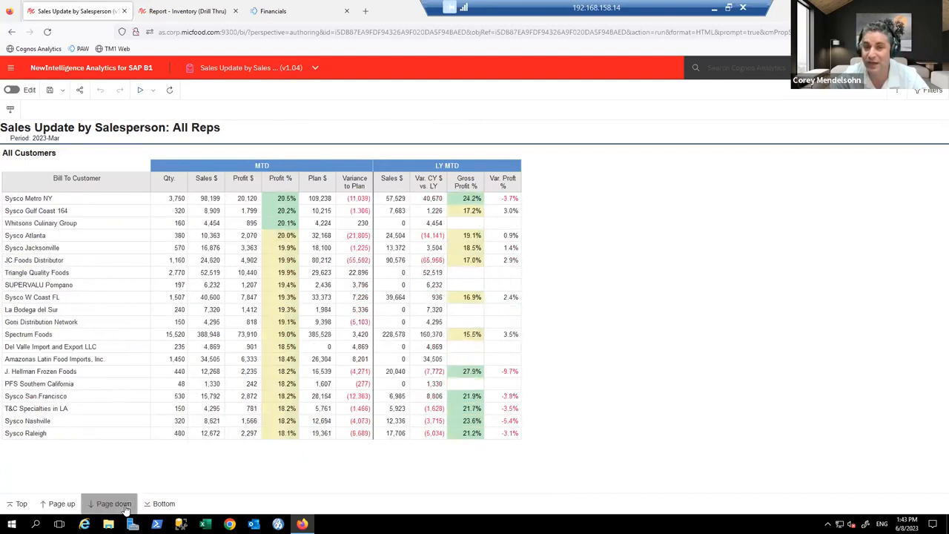
click(125, 507)
click(125, 507)
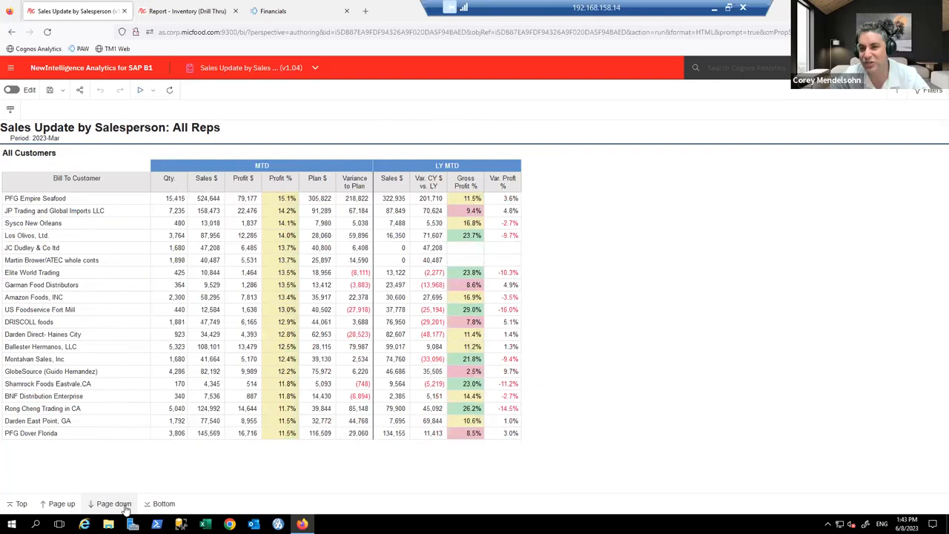
Step: Continue paging past the Summary row to the All Customers, Year to Date section
click(124, 507)
click(124, 506)
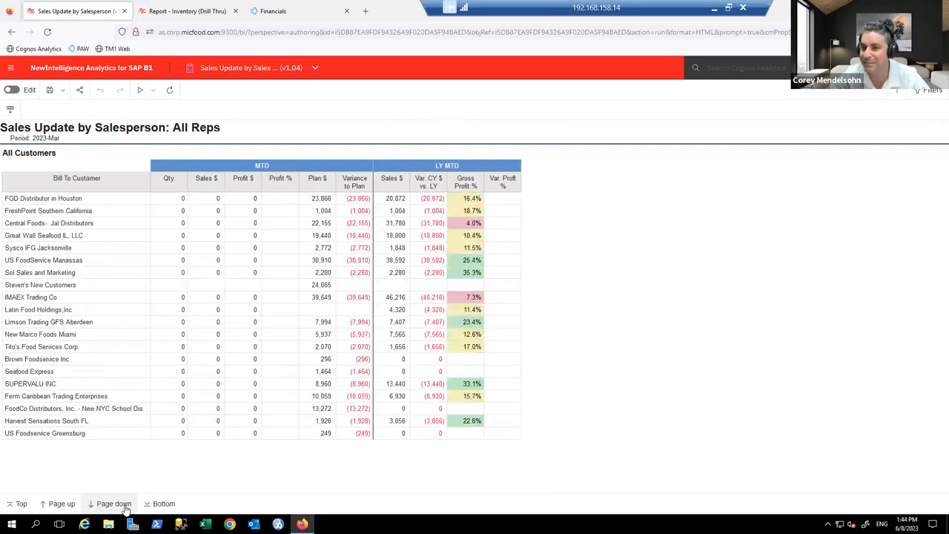
click(126, 507)
click(126, 507)
click(126, 507)
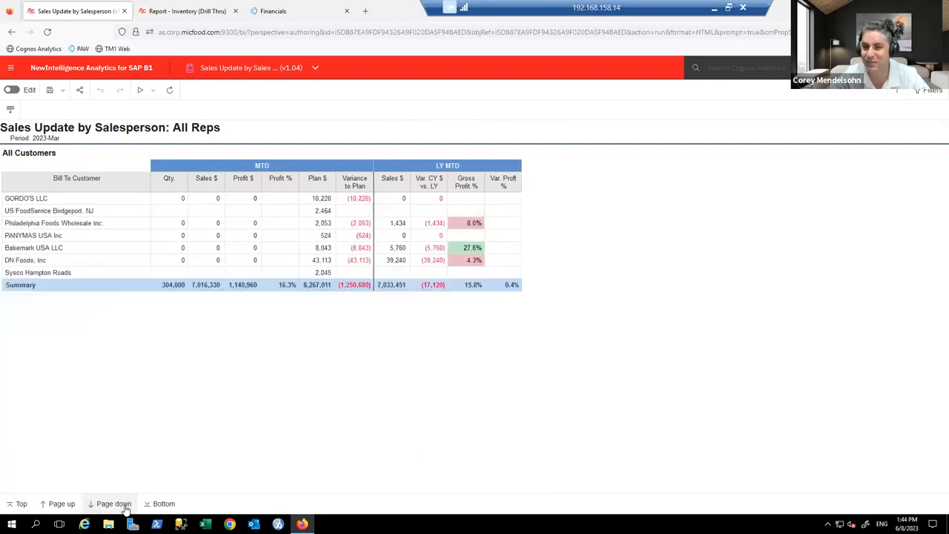
click(125, 507)
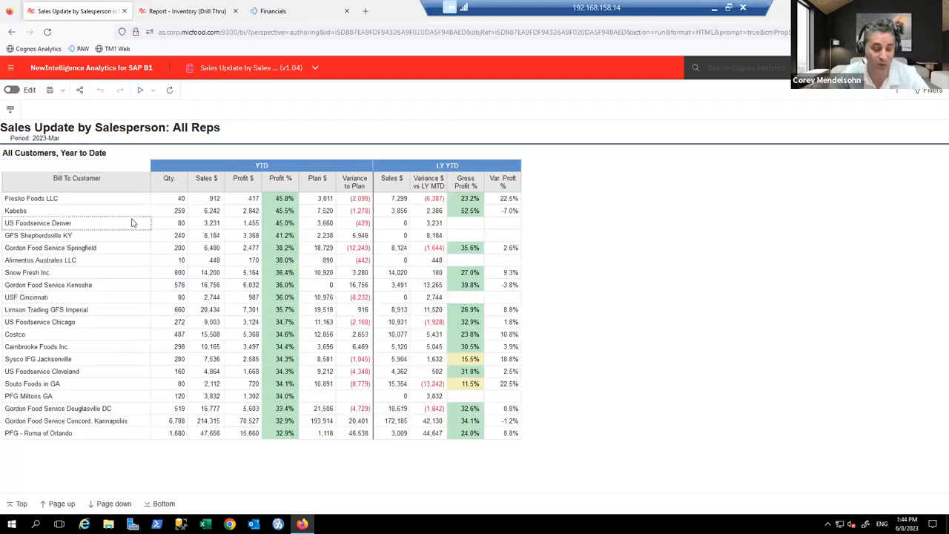
click(281, 72)
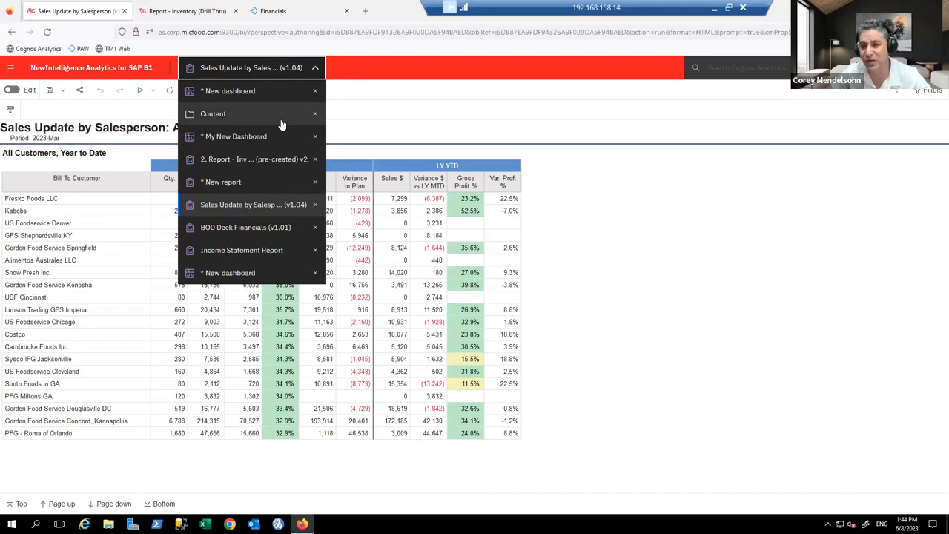
Step: Switch to BOD Deck Financials and page past the Balance Sheet to the Profit & Loss Statement - YTD
click(252, 228)
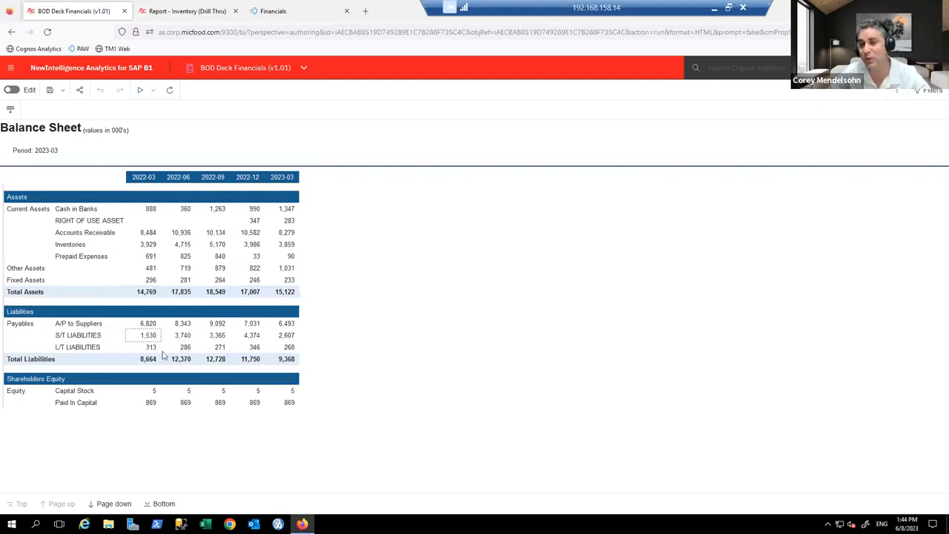
click(109, 504)
click(110, 504)
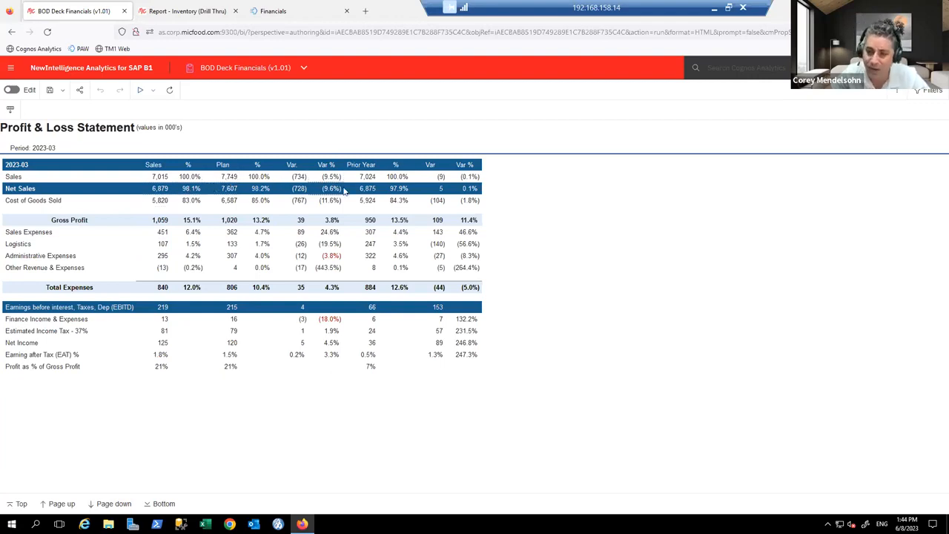
click(113, 504)
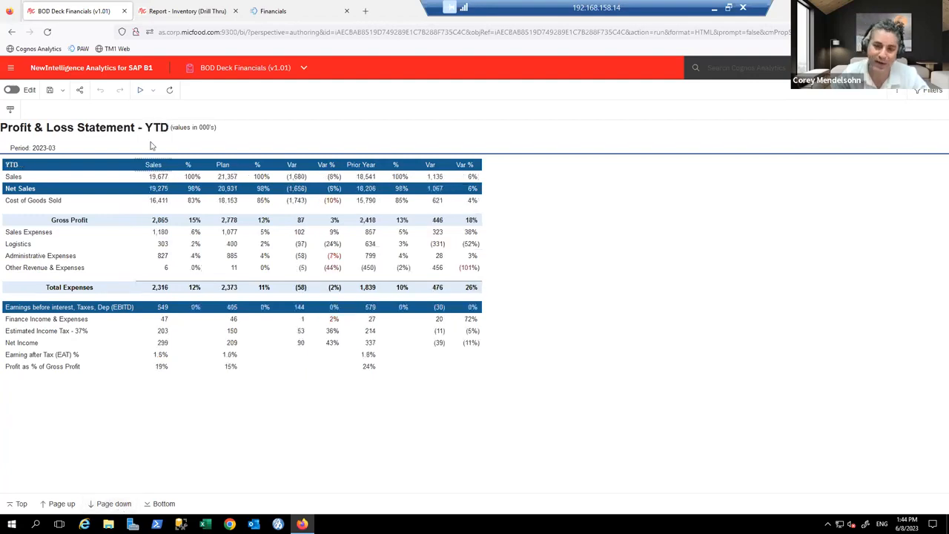
Step: Page past the Profit & Loss Statement - LE to the monthly Profit & Loss page showing Sales 92,914
click(123, 505)
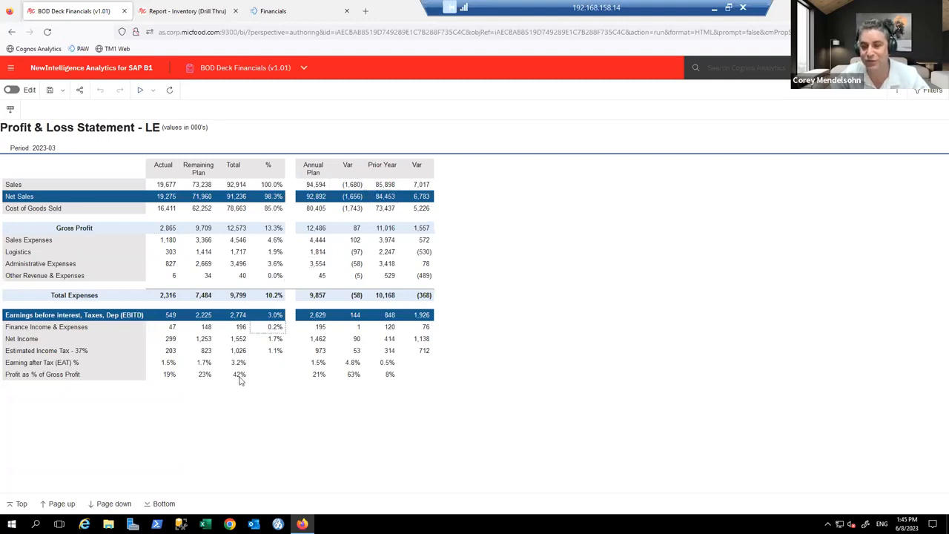
click(113, 504)
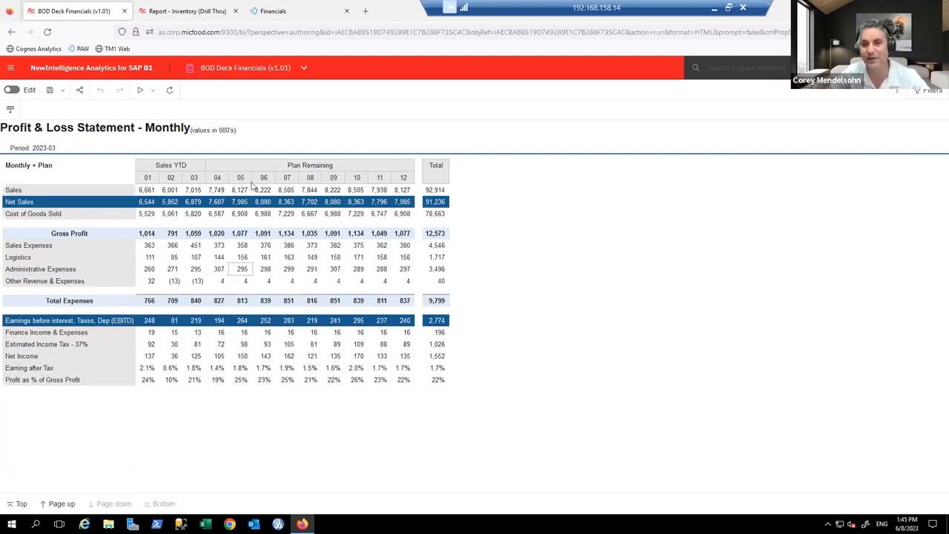
click(239, 69)
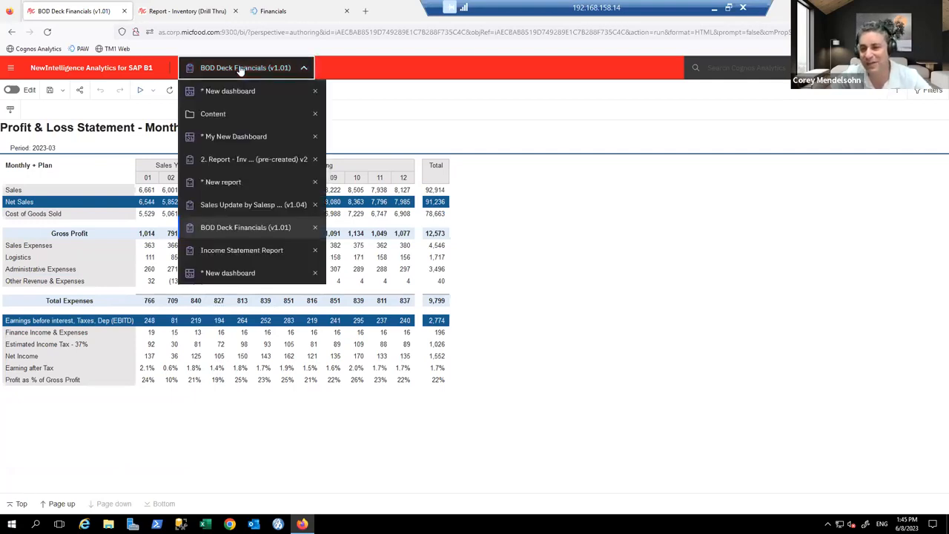
Step: Switch to the Income Statement Report and select the Marketing Expenses cell in GL Level 3
click(259, 250)
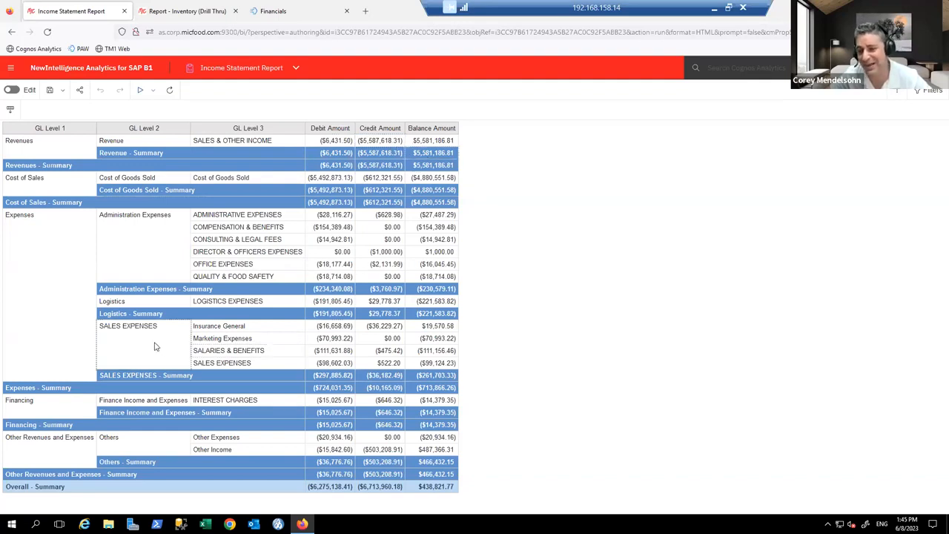
click(266, 342)
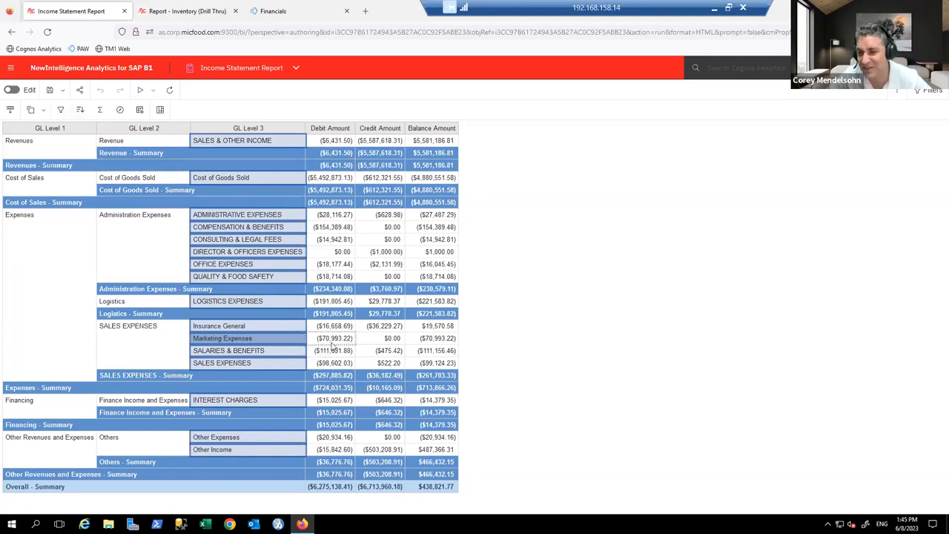
Step: Filter the Income Statement Report to include only Marketing Expenses
click(62, 112)
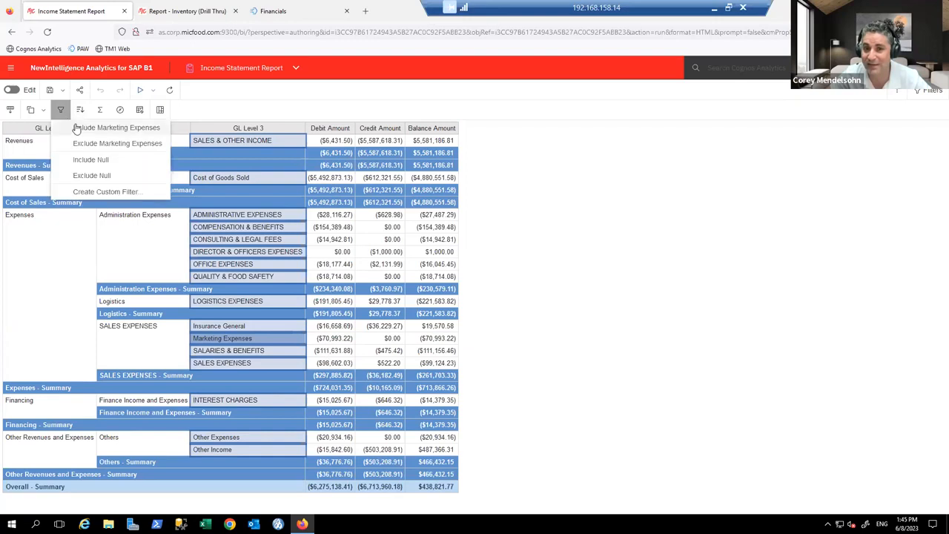
click(76, 130)
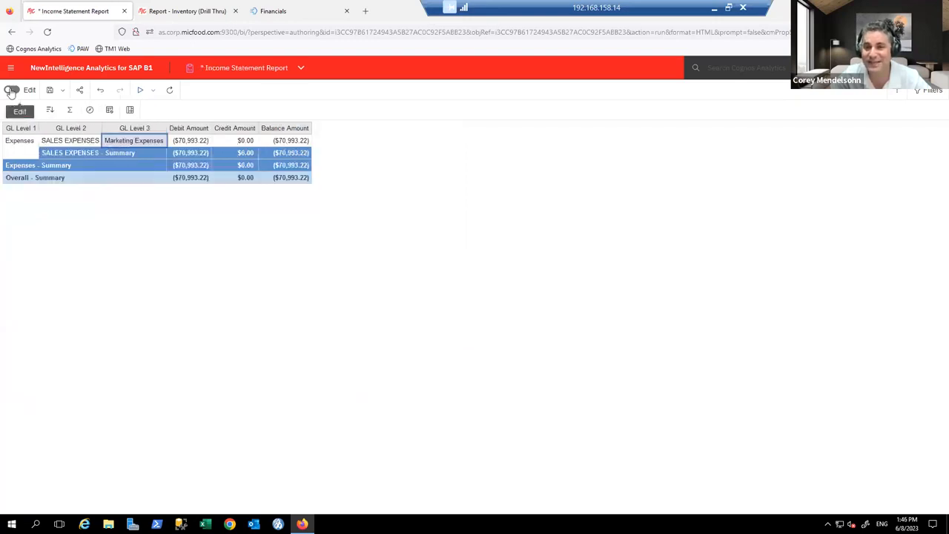
click(10, 92)
Step: Add GL Account Code/Desc from GL Chart of Accounts General Info after GL Level 3
click(13, 92)
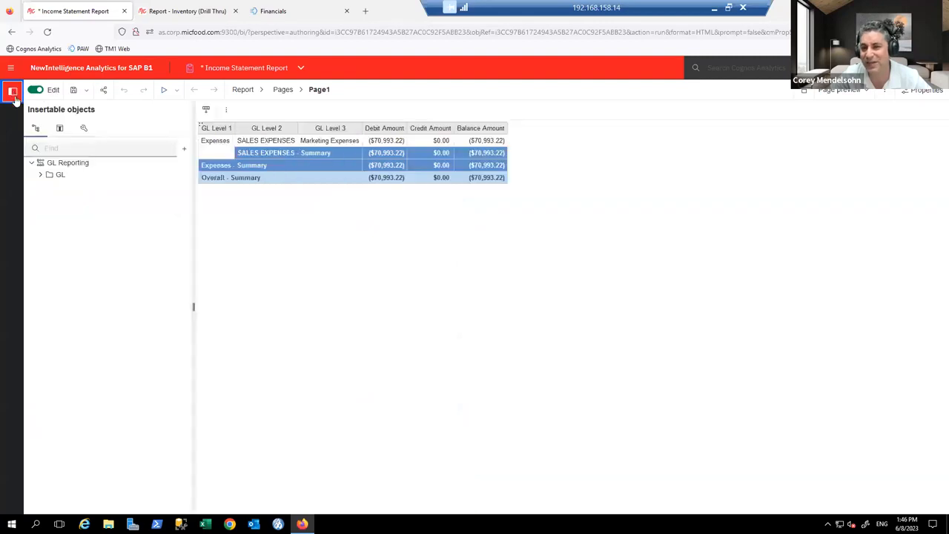
click(40, 174)
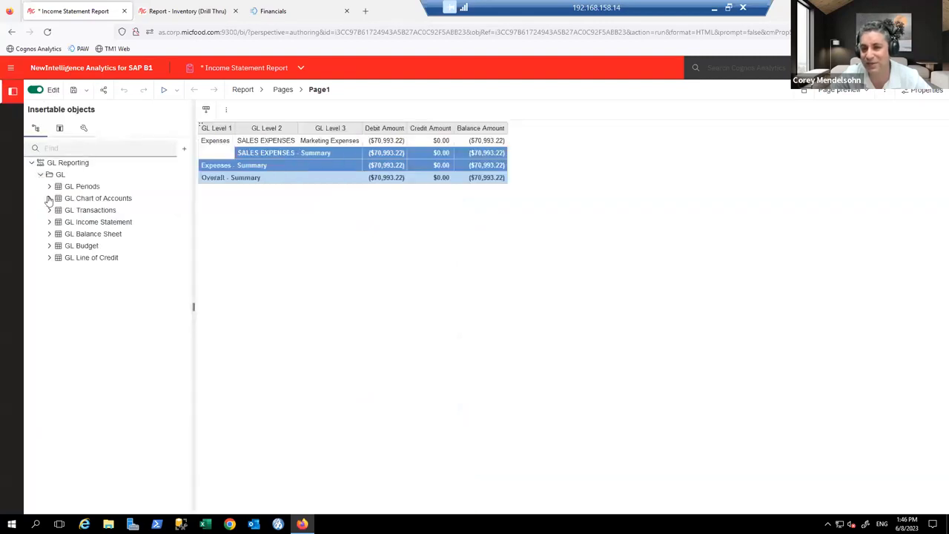
click(50, 198)
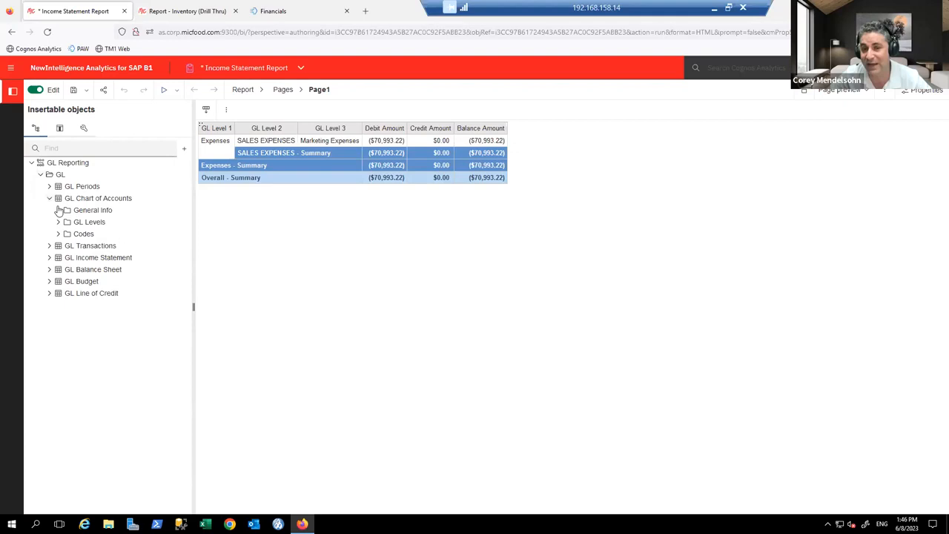
click(58, 210)
drag(118, 246, 360, 150)
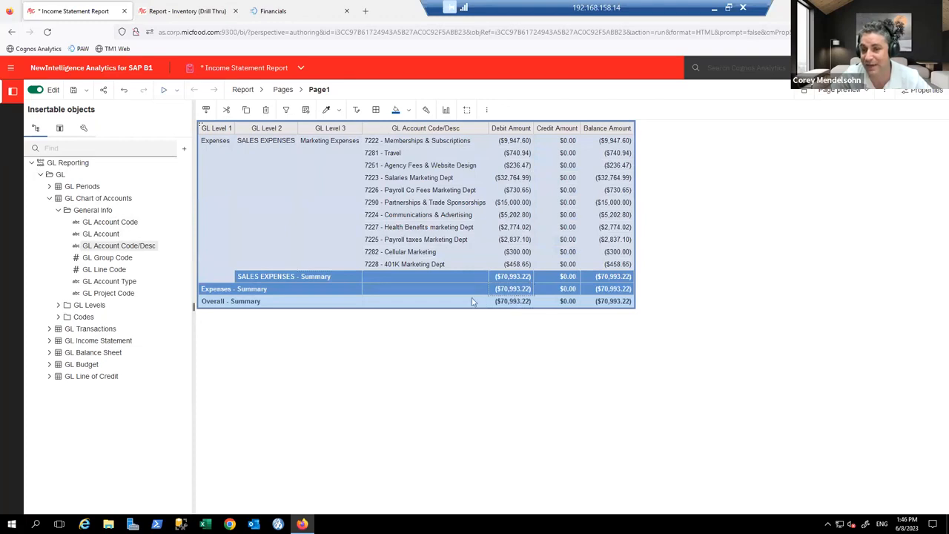
Step: Insert GL Transactions columns Posting Date, References, Memo, Cost Center, Vendor and Transaction Id before Debit Amount
click(50, 329)
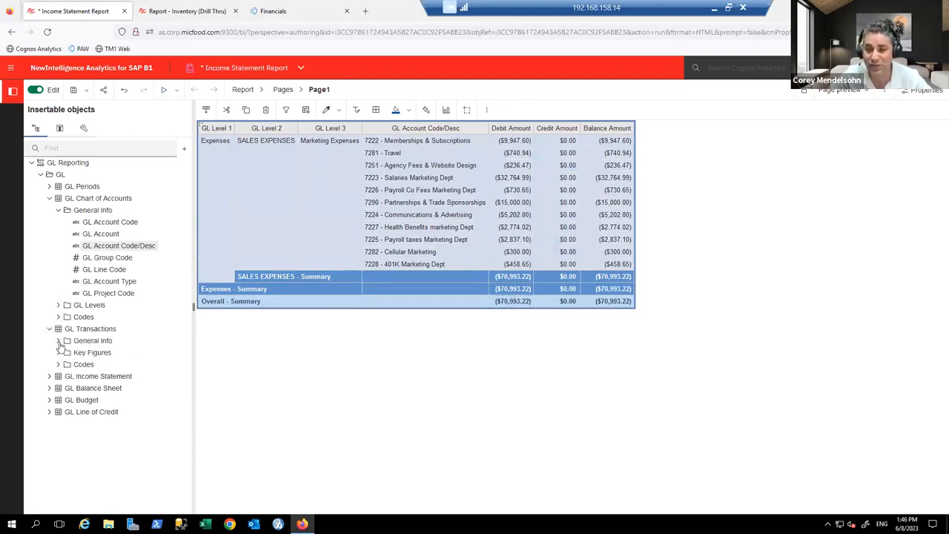
click(59, 341)
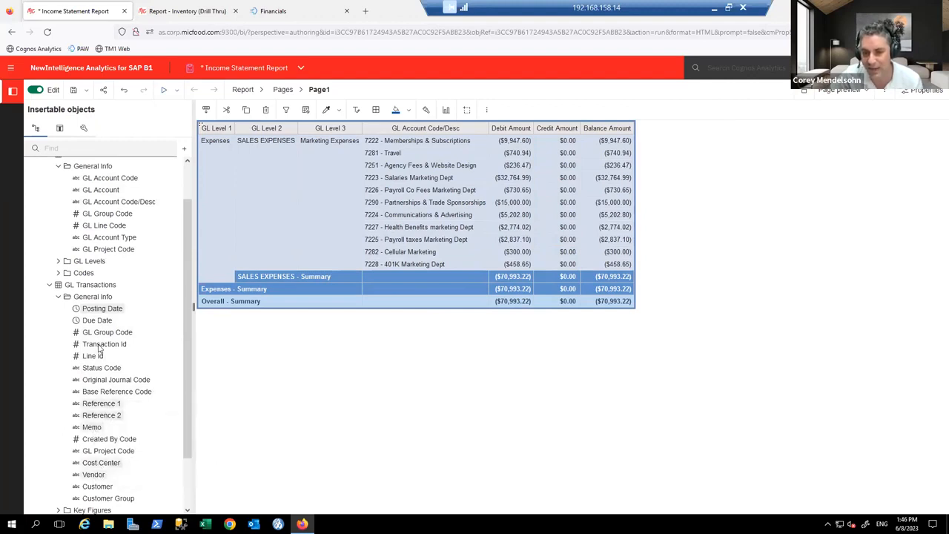
drag(101, 346, 472, 208)
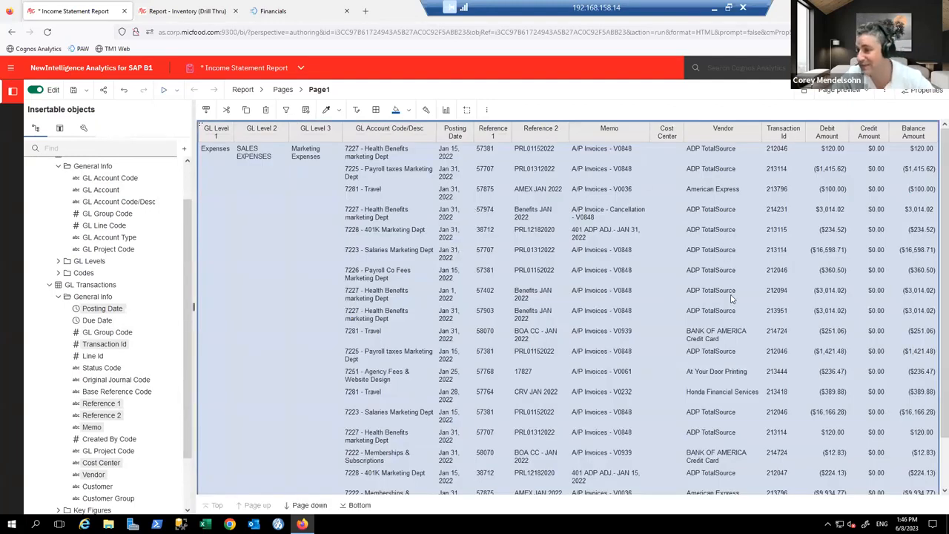
Step: Filter the transactions to vendor American Express, leaving three totalling ($15,237.57)
scroll(736, 382, down, 1)
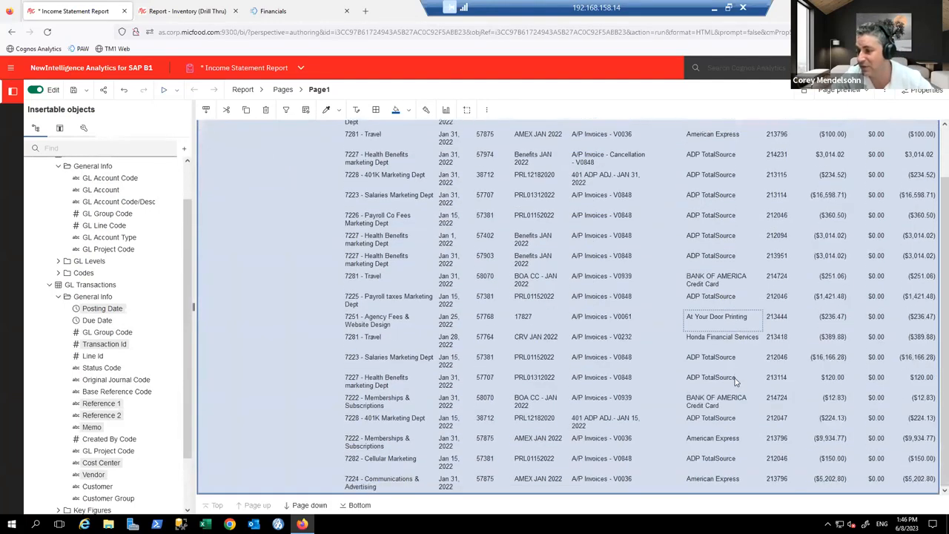
click(714, 440)
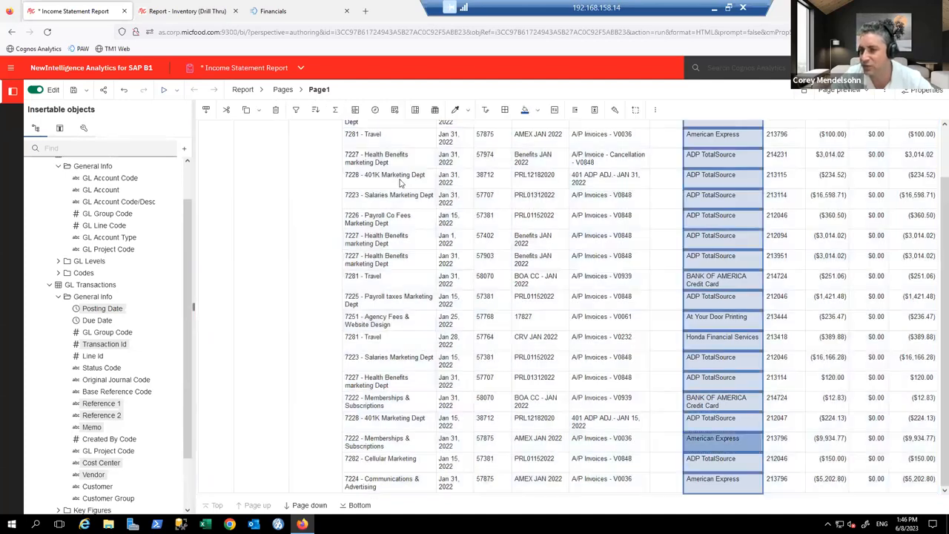
click(296, 110)
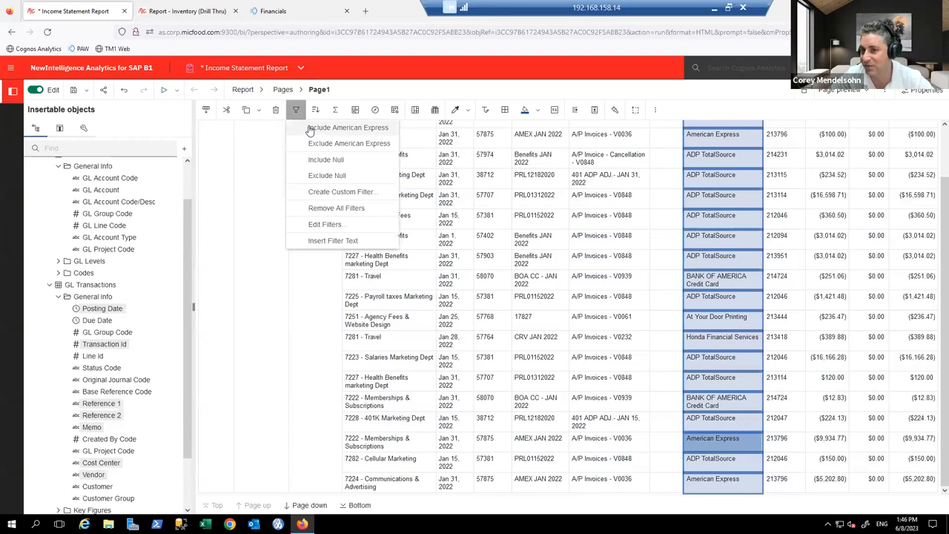
click(310, 130)
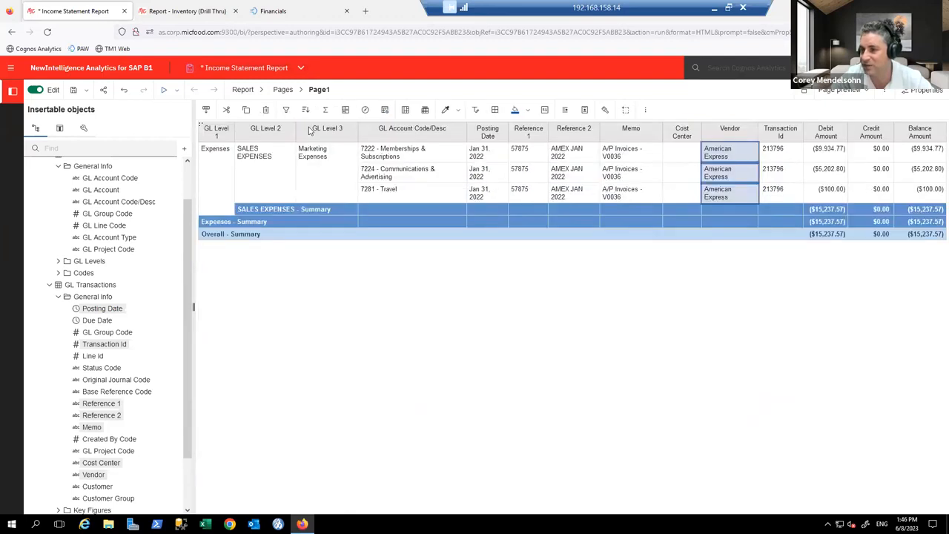
click(177, 90)
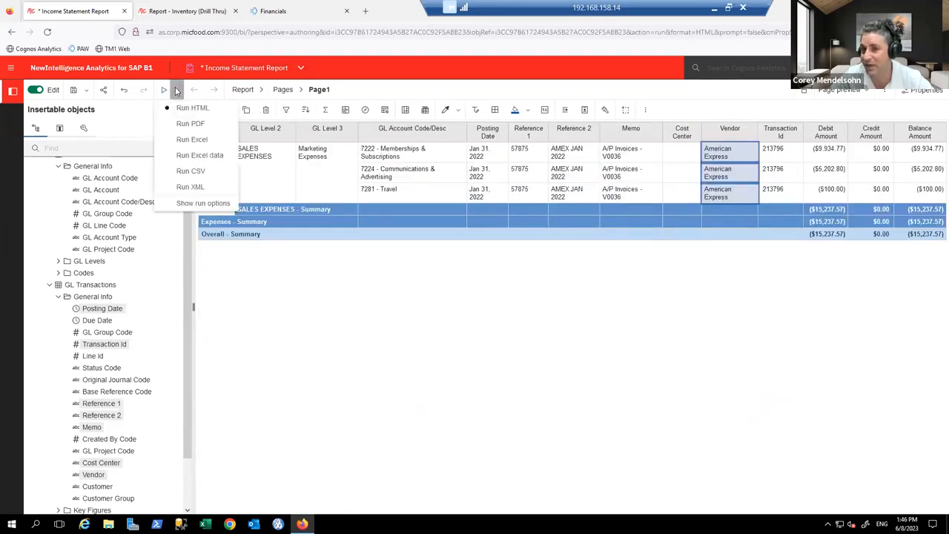